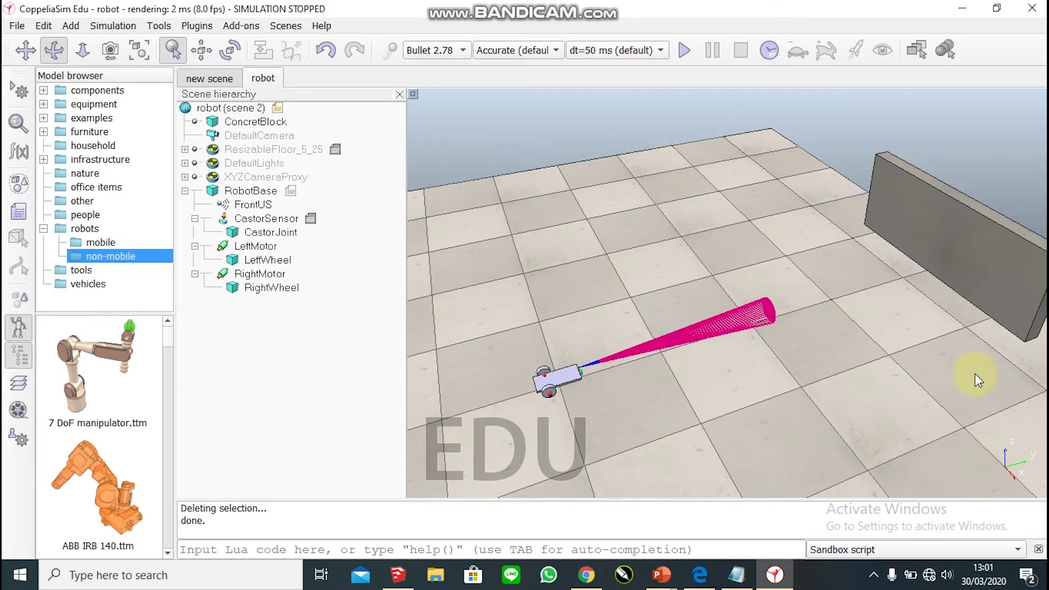
Run the finished robot scene's simulation, watch how the robot drives around the concrete block, and stop the simulation.
left_click_drag(854, 300, 972, 435)
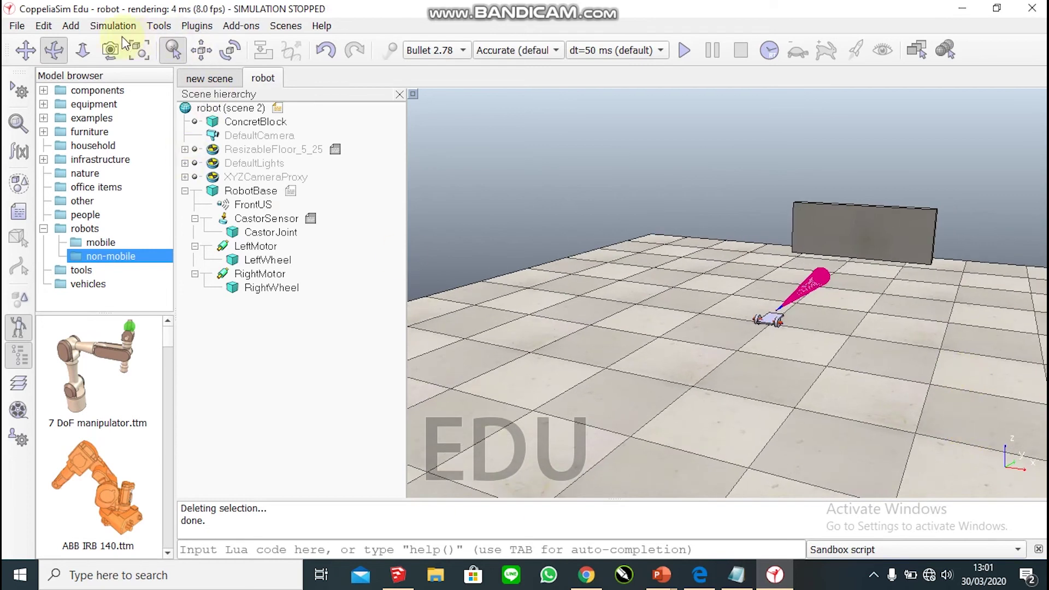
left_click(29, 47)
left_click_drag(1007, 368, 818, 435)
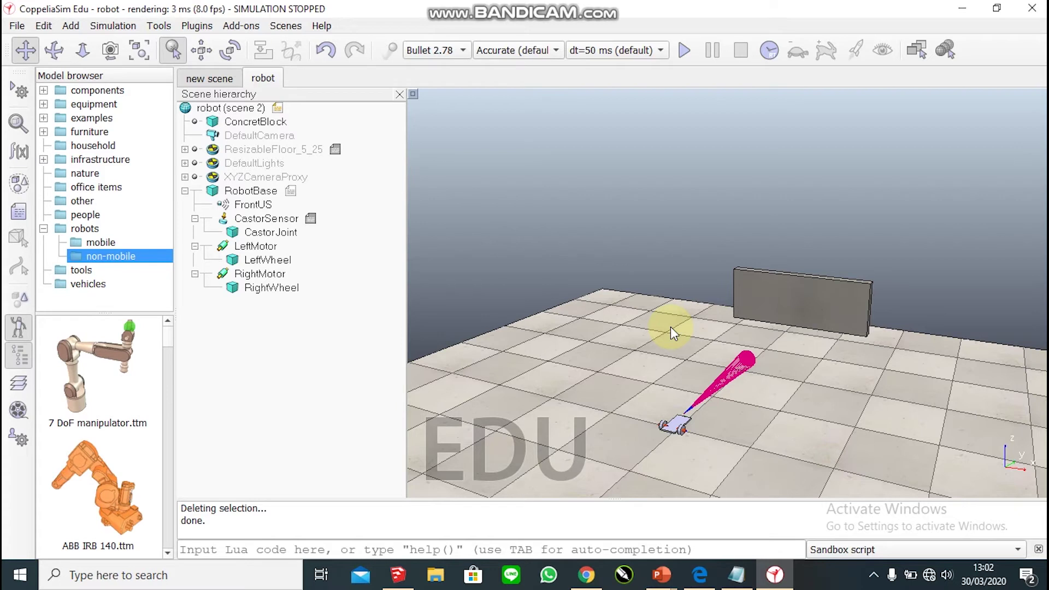
left_click_drag(845, 401, 861, 365)
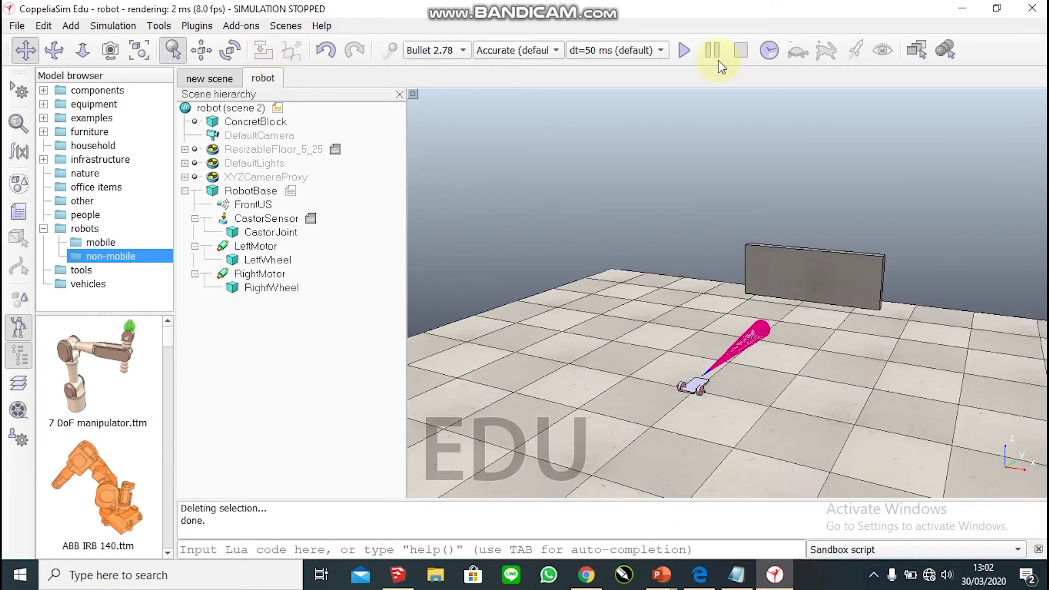
left_click(683, 50)
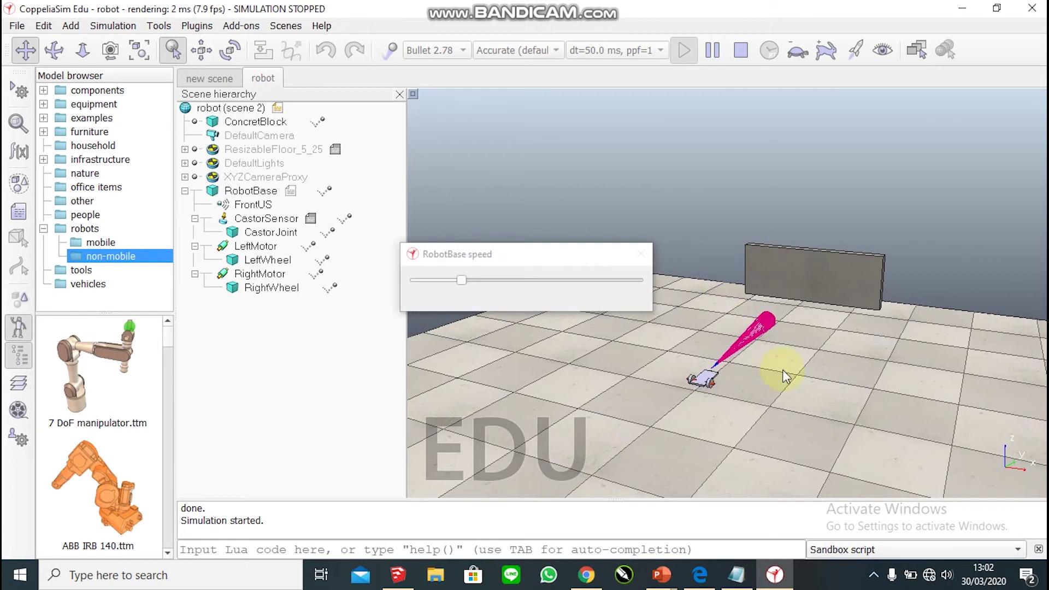
left_click_drag(591, 254, 602, 127)
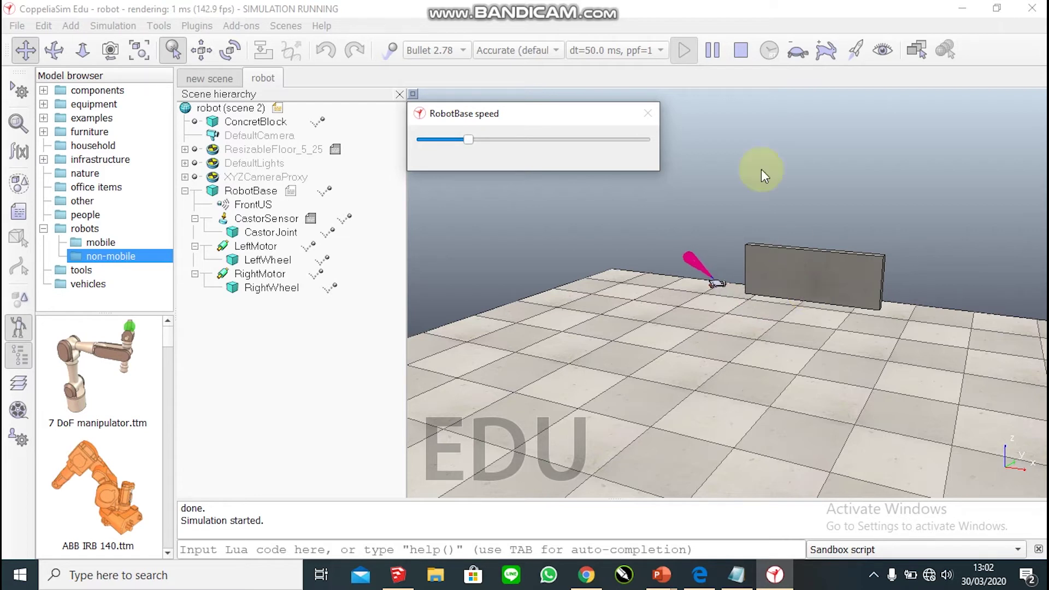
left_click(736, 57)
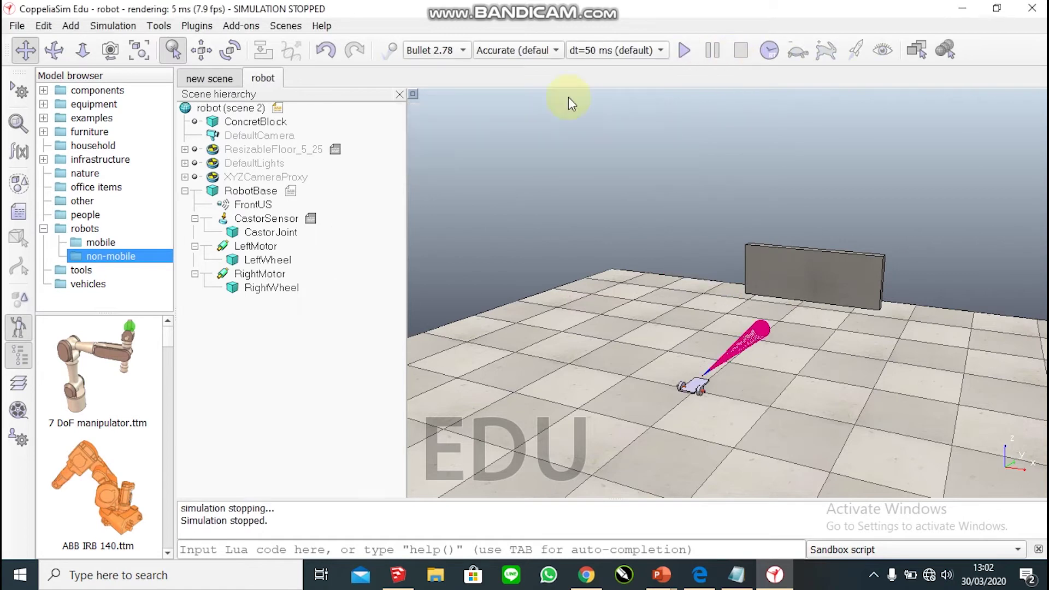
Switch to the empty new scene and bring its floor into view.
left_click(219, 79)
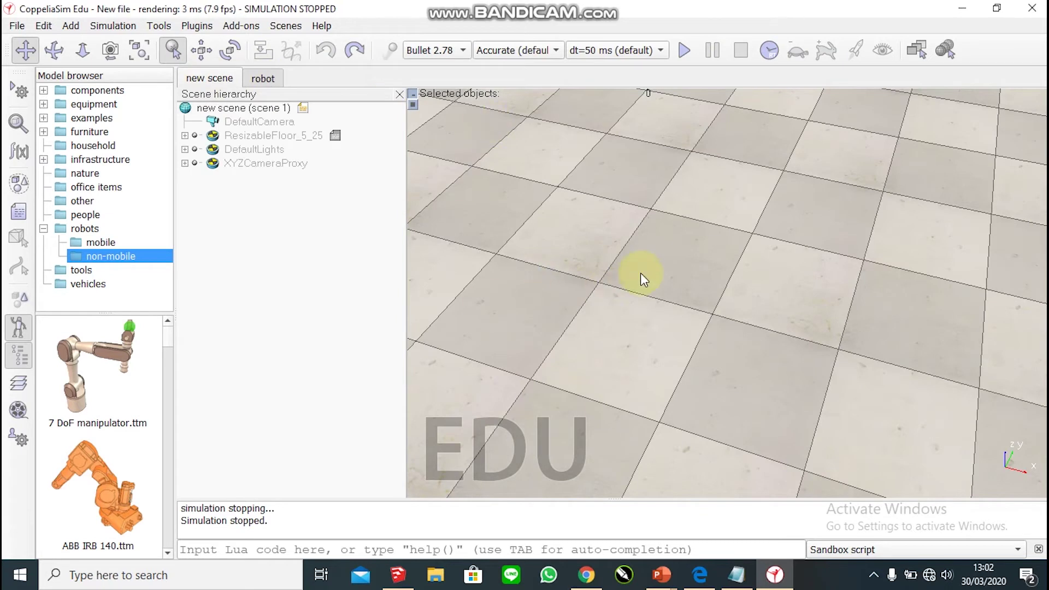
left_click_drag(649, 274, 576, 314)
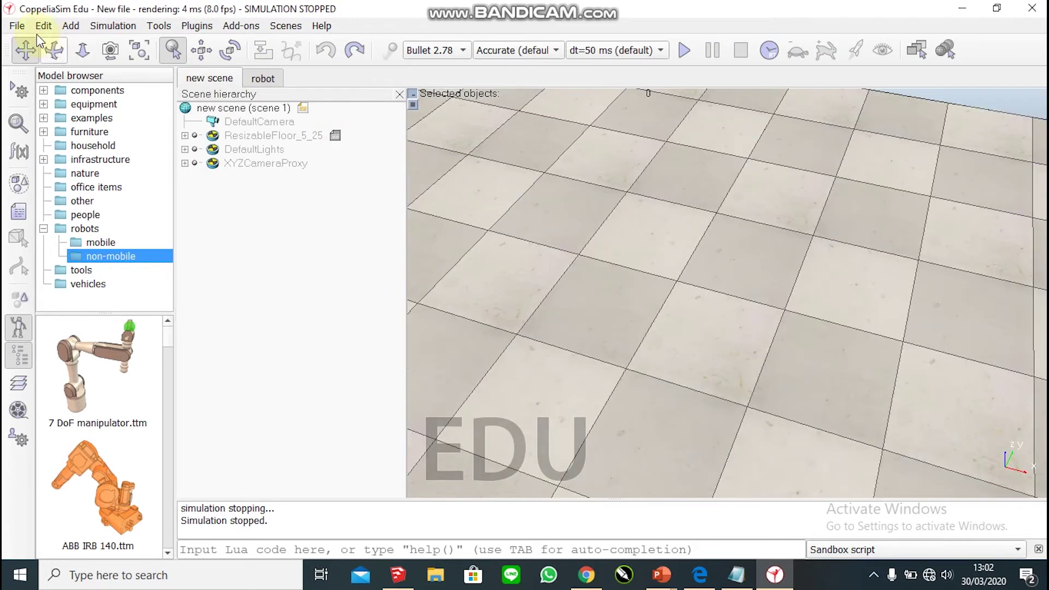
left_click_drag(629, 240, 709, 282)
left_click_drag(798, 414, 883, 349)
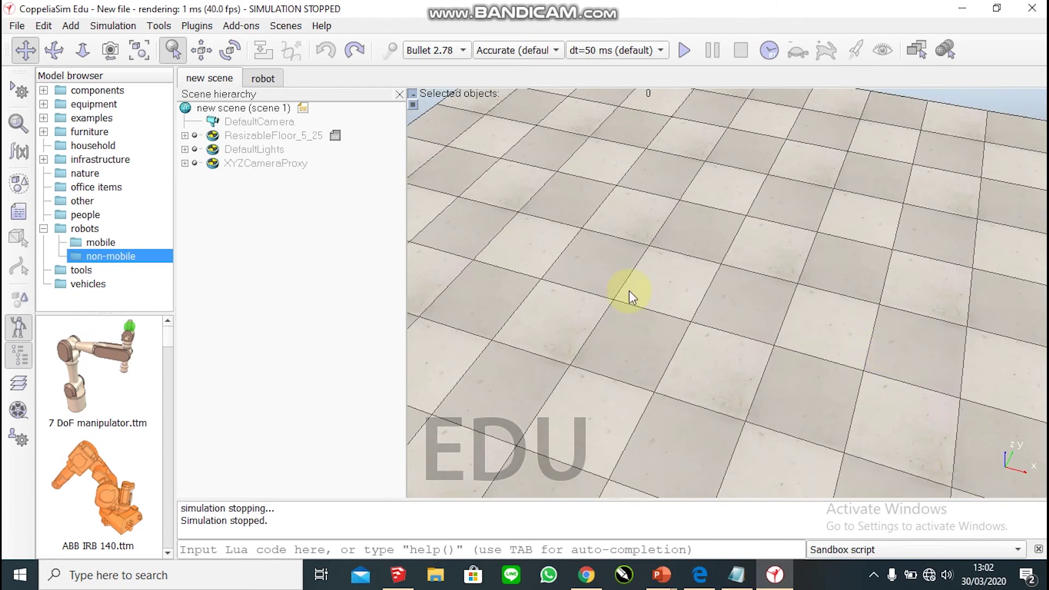
left_click_drag(631, 163, 555, 199)
scroll(555, 200, "down", 3)
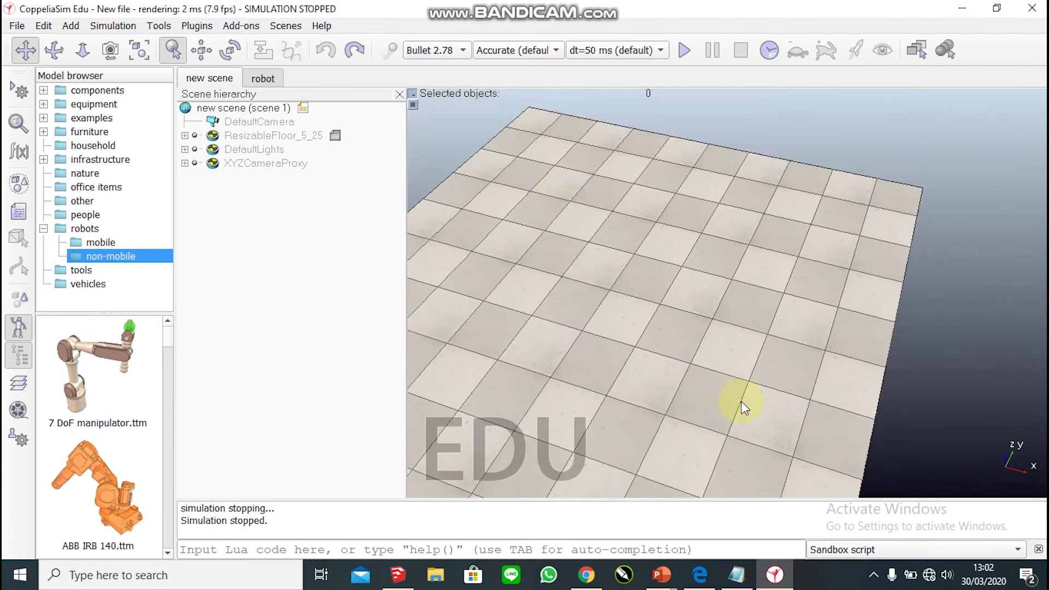
left_click_drag(716, 326, 634, 257)
Add a primitive cuboid sized 0.1 m in X, 0.2 m in Y and 0.01 m in Z.
right_click(575, 221)
mouse_move(607, 289)
mouse_move(710, 288)
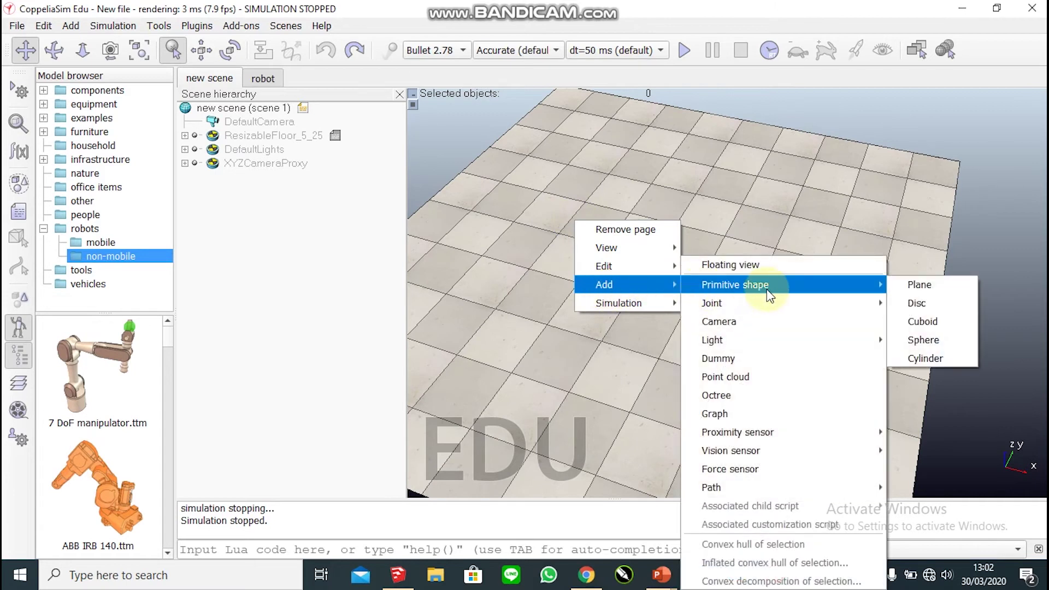
left_click(920, 321)
double_click(526, 209)
type("0.1")
key("Tab")
type("0.2")
key("Tab")
type("0.01")
key("Return")
Rename the cuboid in the scene hierarchy as RobotBase.
scroll(613, 261, "up", 5)
scroll(613, 261, "up", 2)
left_click(599, 261)
left_click_drag(600, 262, 676, 339)
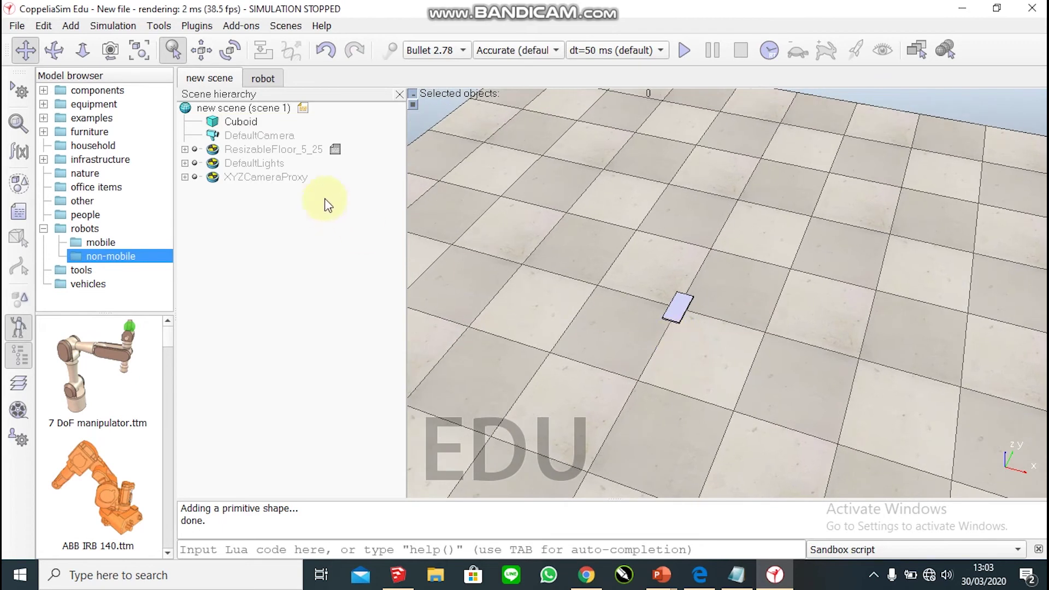
double_click(241, 122)
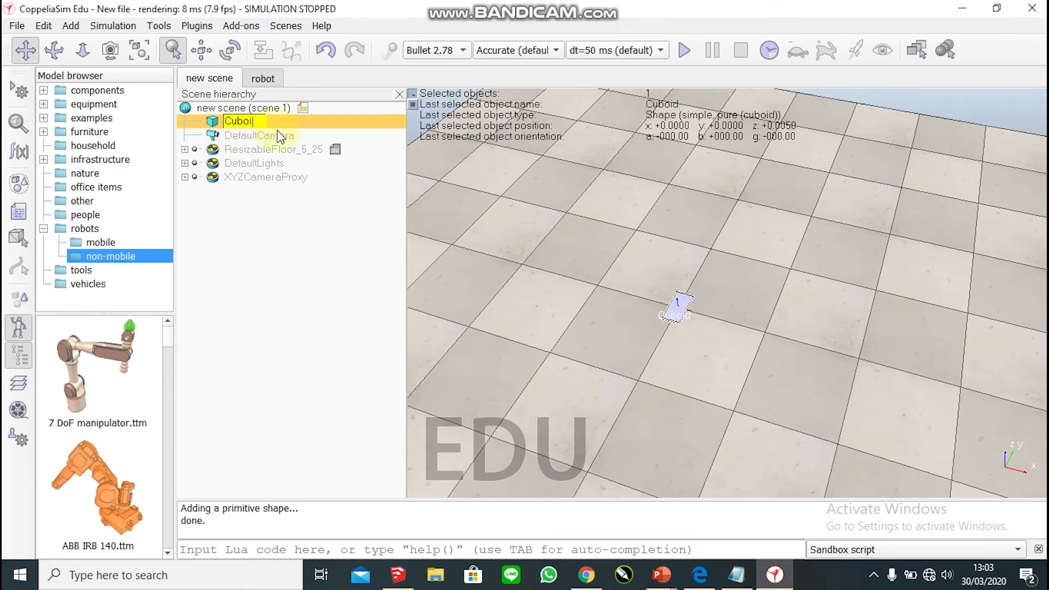
type("RobotBase")
key("Return")
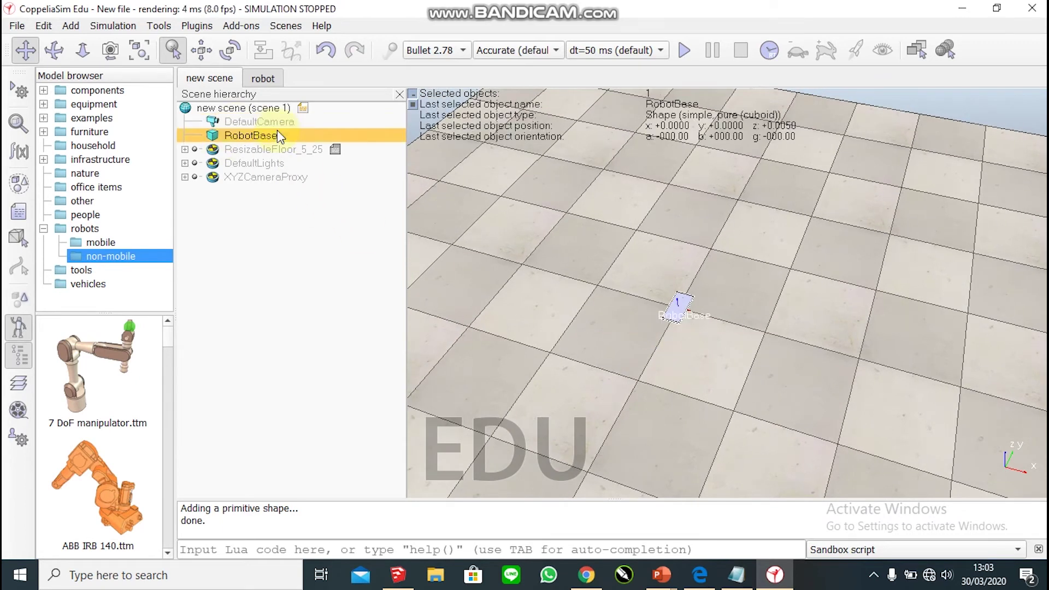
Make RobotBase collidable, measurable, detectable and renderable in its common object properties.
left_click(18, 123)
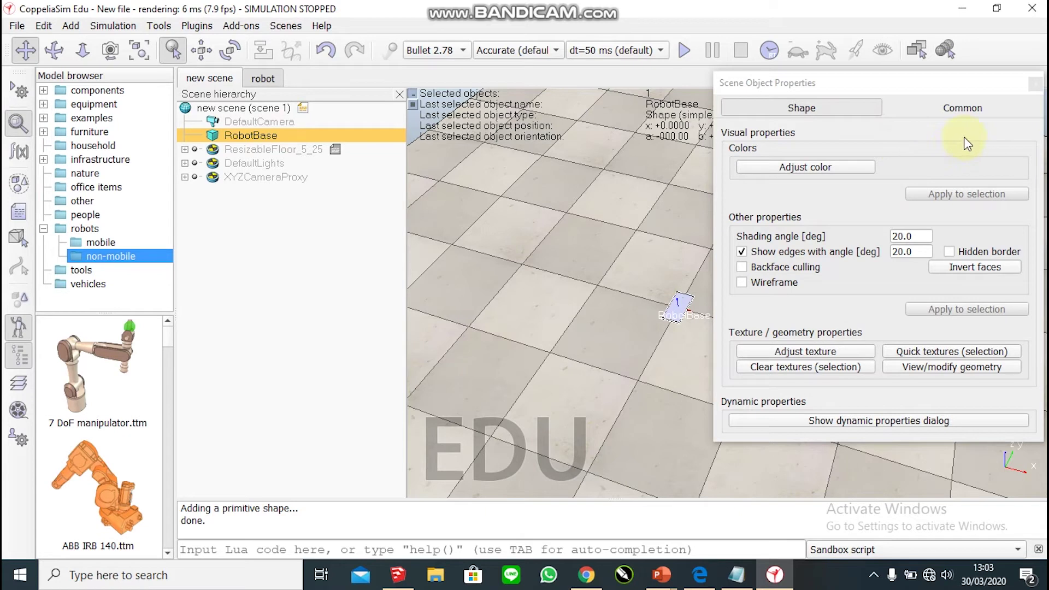
left_click(977, 119)
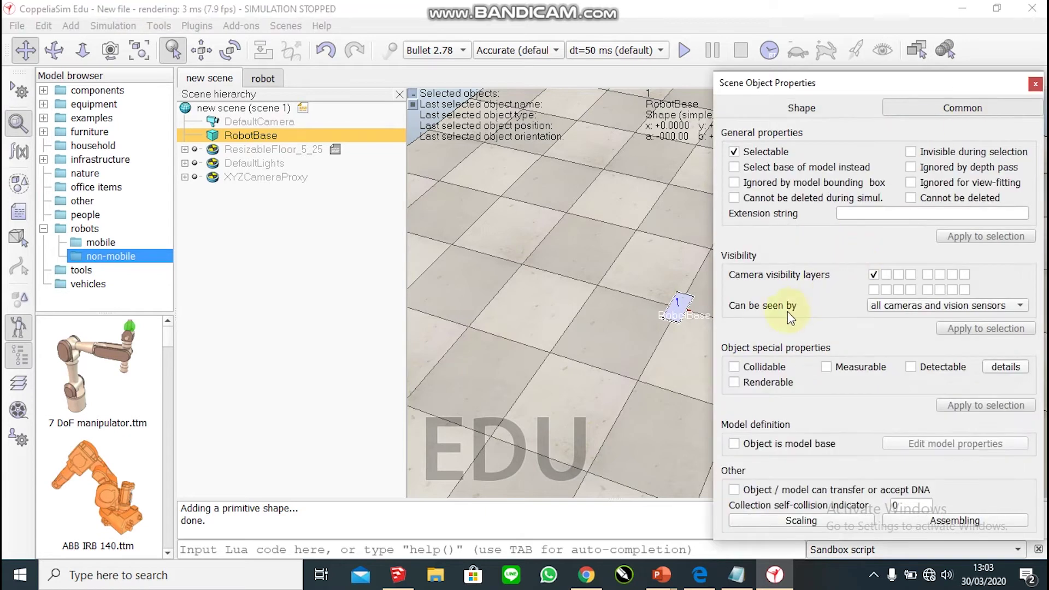
left_click(757, 368)
left_click(765, 381)
left_click(867, 372)
left_click(920, 367)
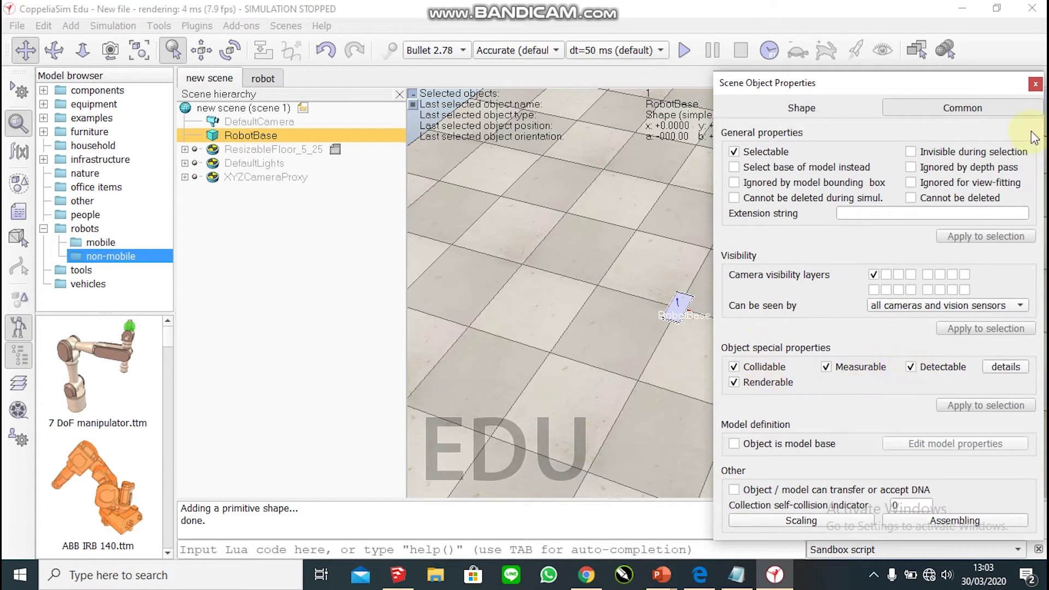
left_click(1036, 84)
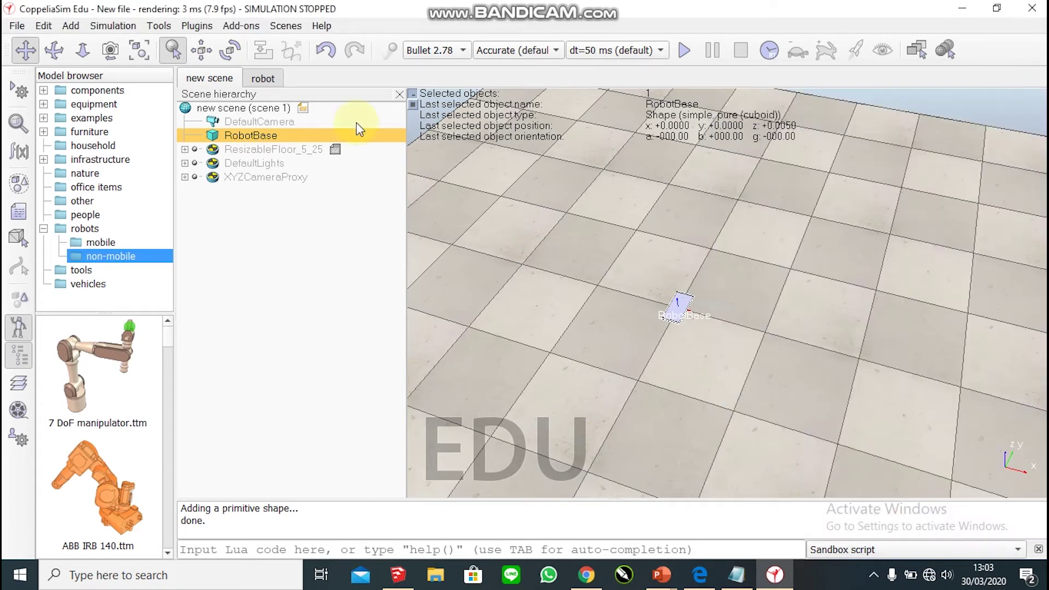
Position RobotBase relative to the world at X 0, Y 0 and Z 0.035 m.
left_click(200, 51)
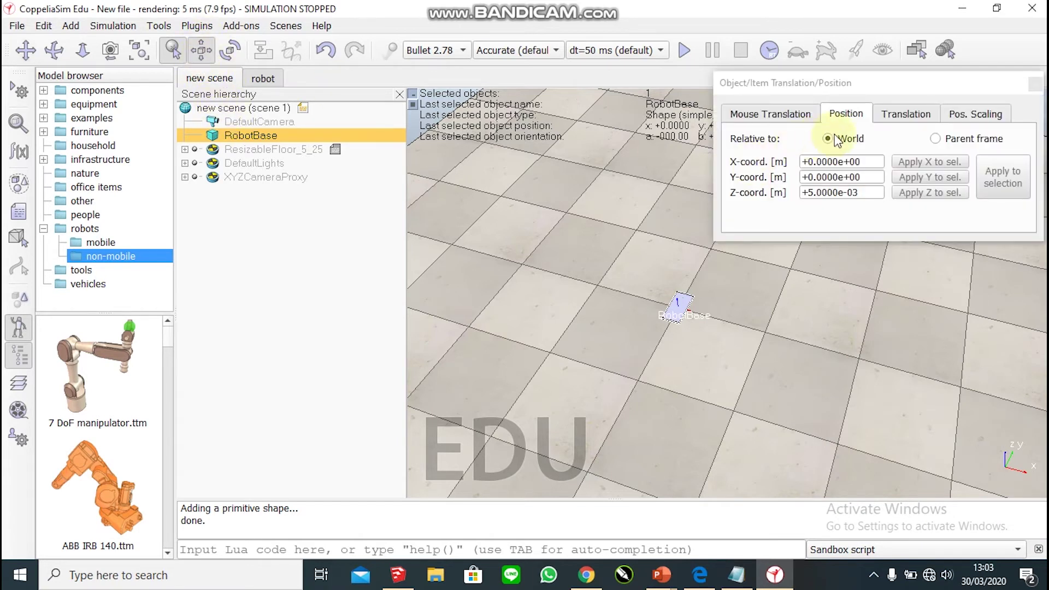
left_click(869, 159)
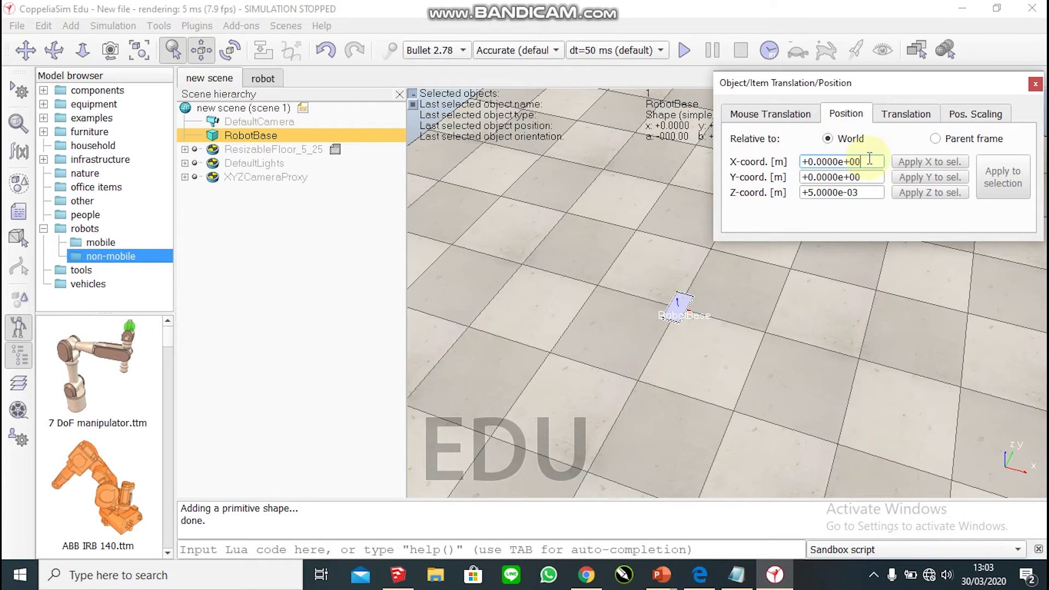
key("ctrl+a")
type("0.")
key("Tab")
type("0.0")
key("Tab")
type("0.035")
key("Return")
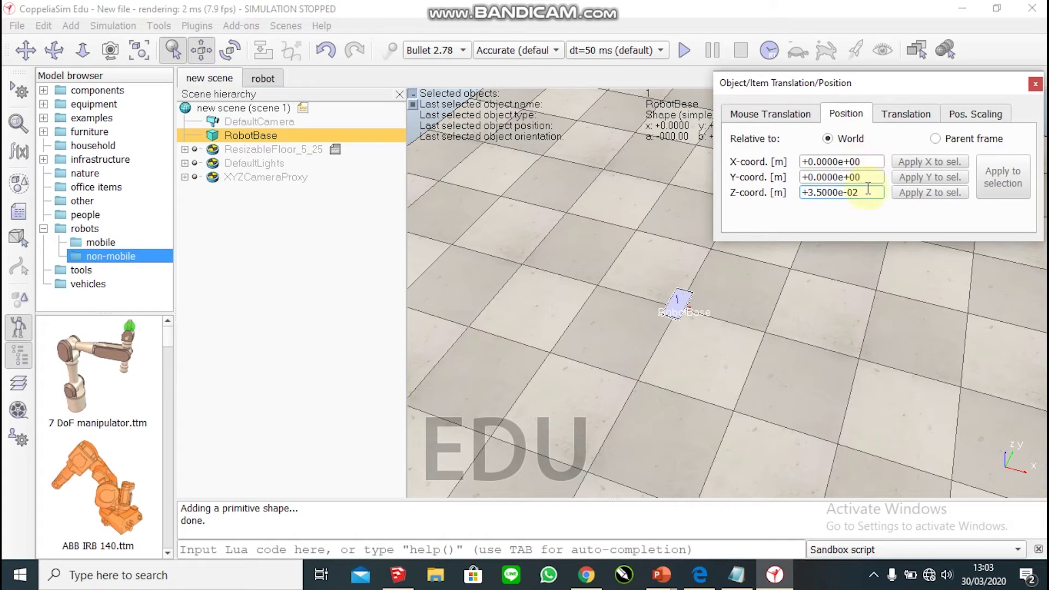
left_click(1035, 84)
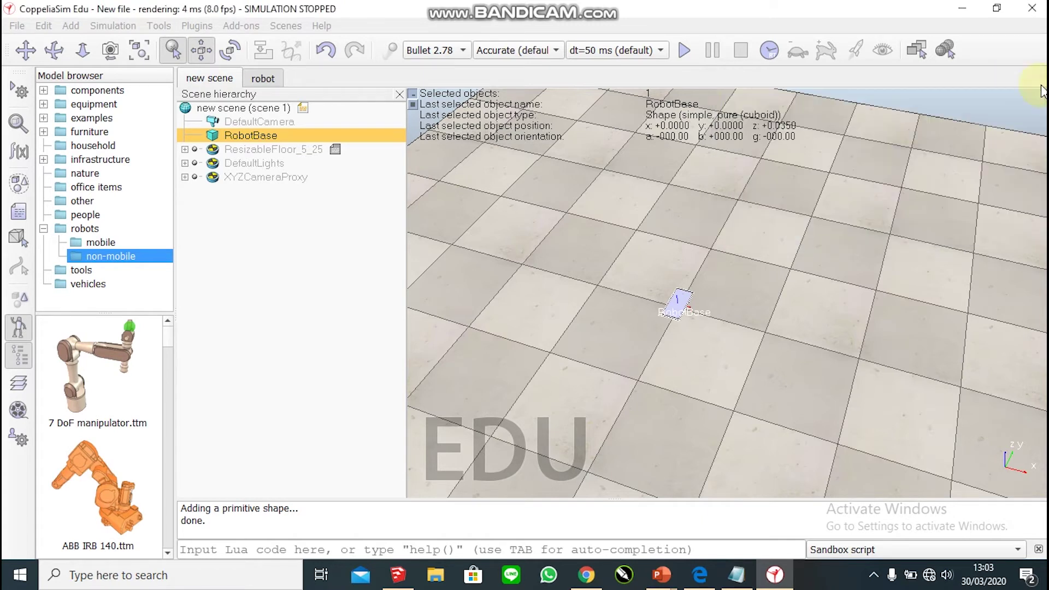
Add a primitive cylinder with an X-size of 0.06 m and a Z-size of 0.02 m.
left_click_drag(700, 362, 589, 314)
left_click(54, 50)
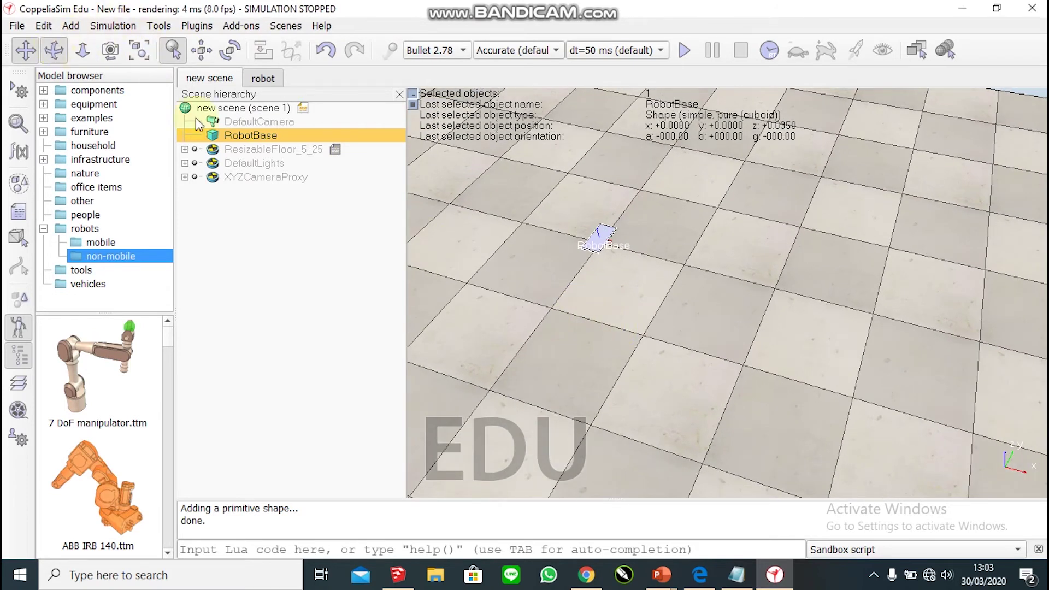
left_click_drag(638, 285, 530, 233)
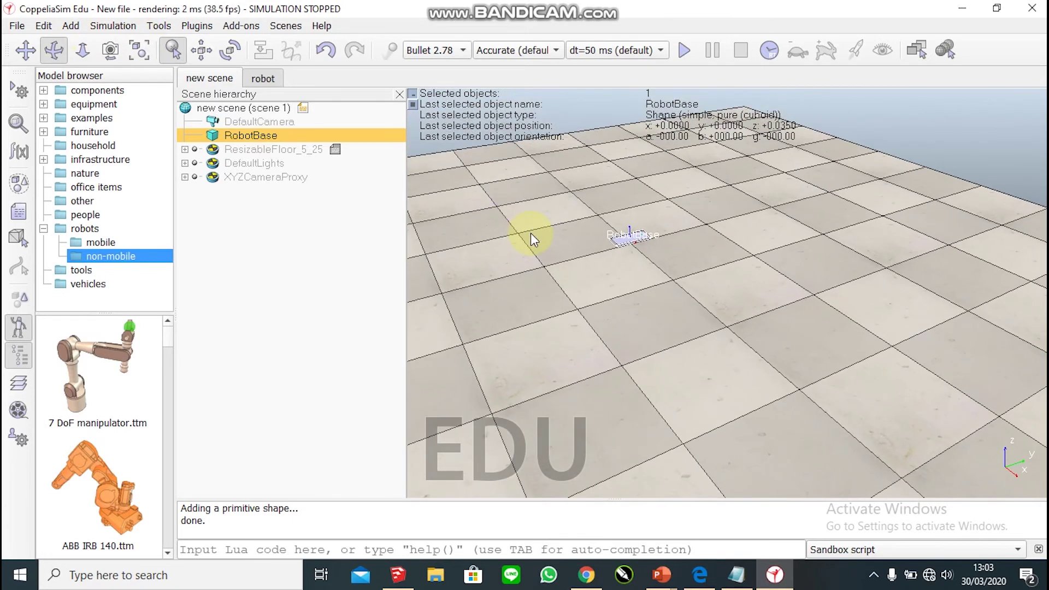
left_click(546, 245)
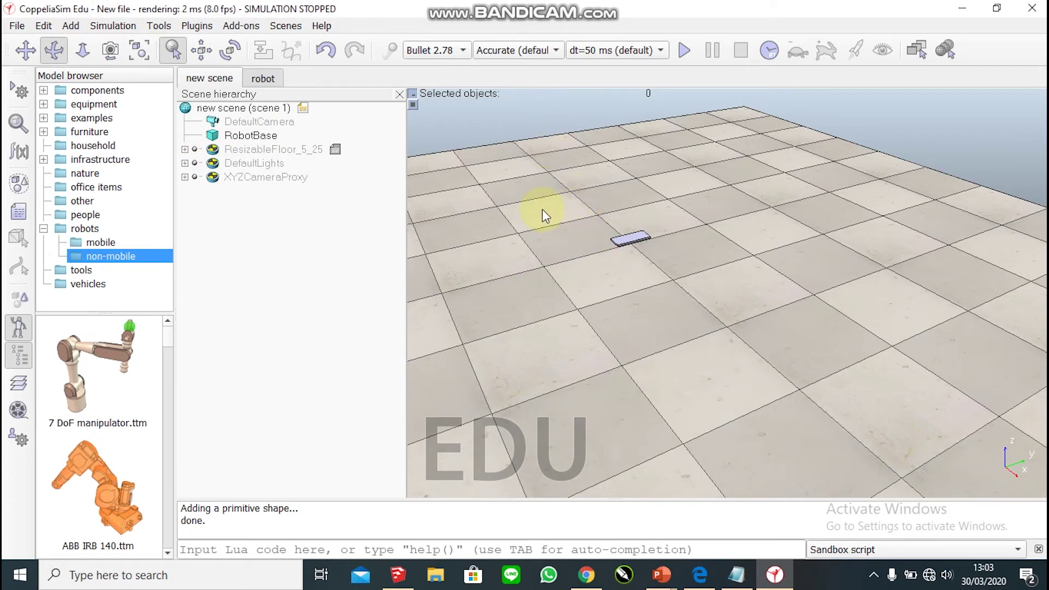
right_click(503, 185)
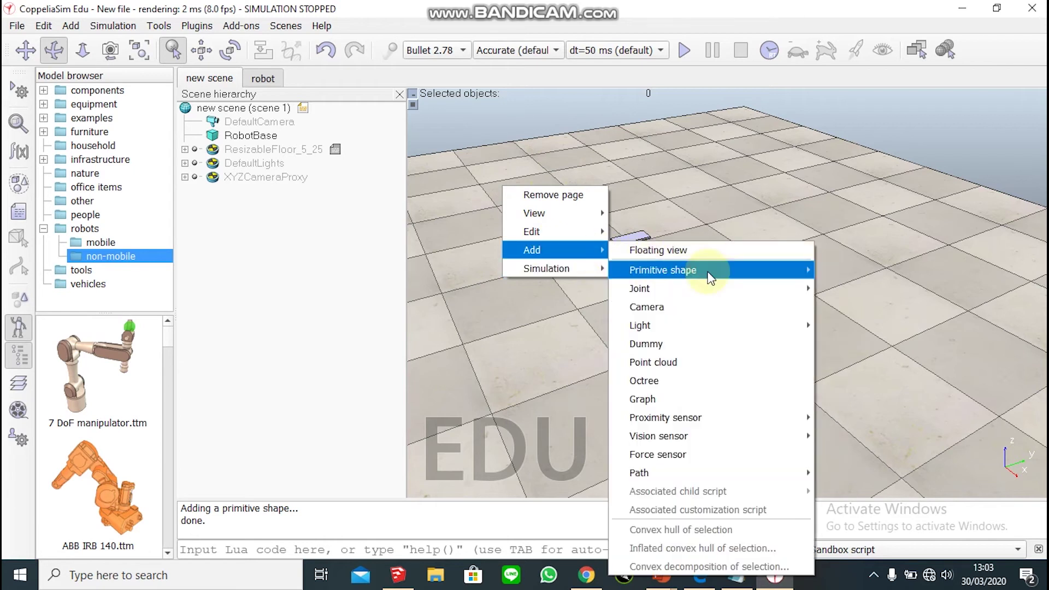
mouse_move(727, 270)
left_click(851, 343)
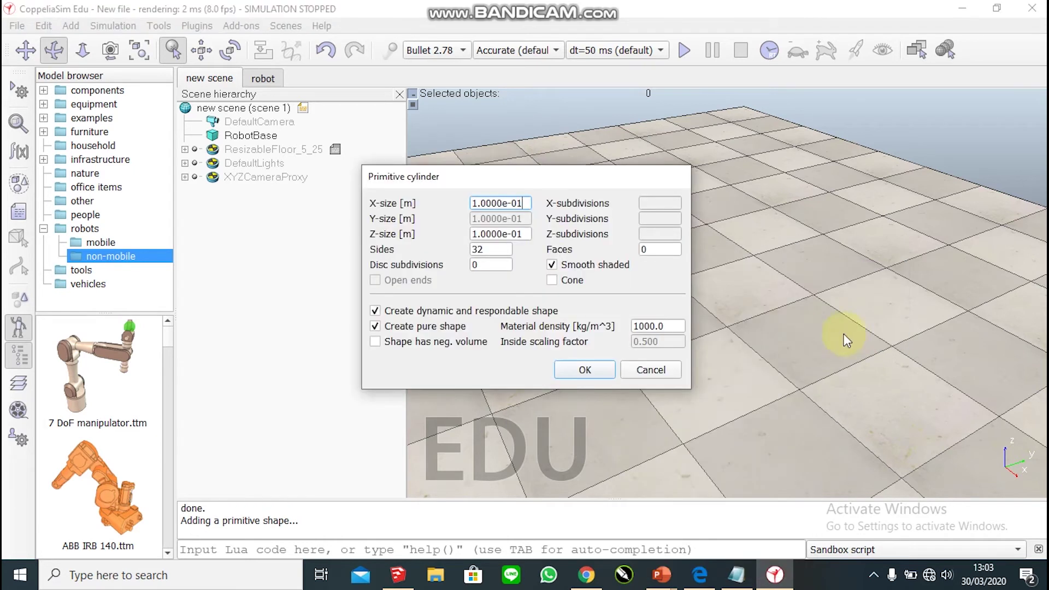
key("ctrl+a")
type("0.06")
key("Tab")
type("0.02")
key("Return")
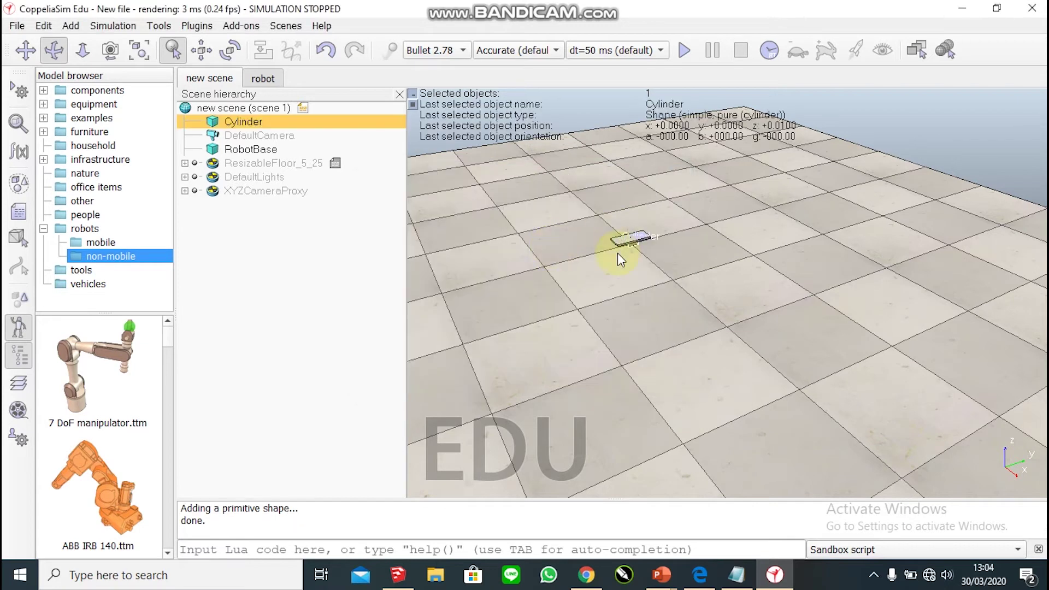
left_click(640, 282)
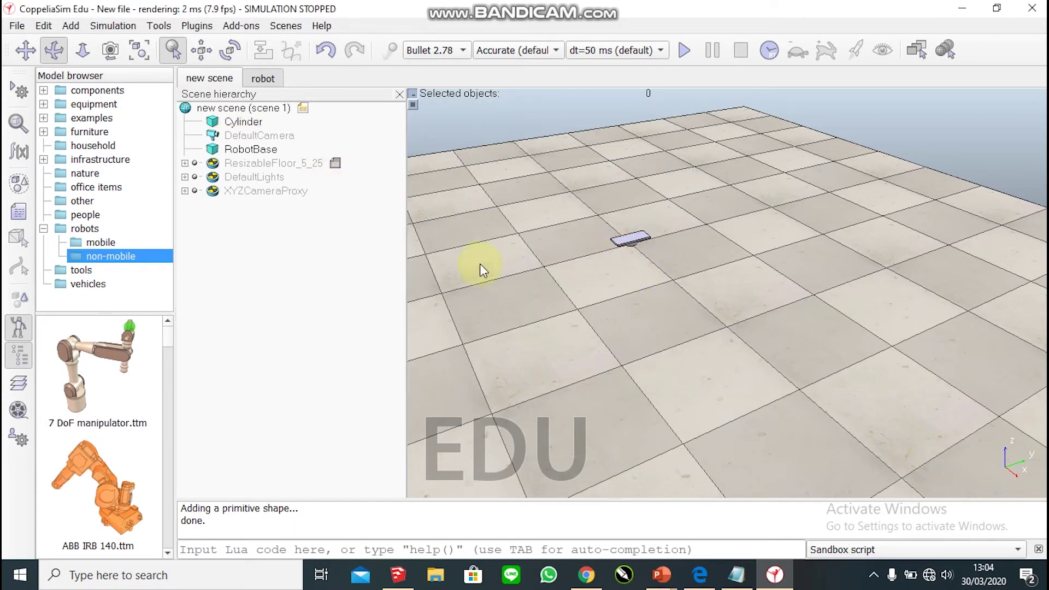
Rename the cylinder in the scene hierarchy as RightWheel.
left_click_drag(662, 303, 513, 271)
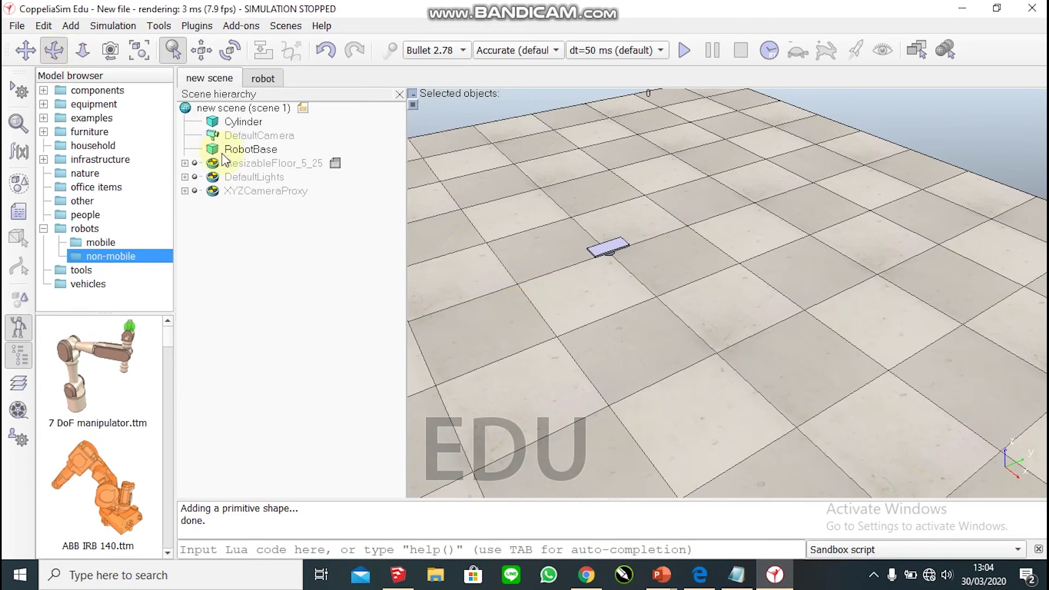
double_click(243, 123)
type("C")
key("BackSpace")
type("RightWheel")
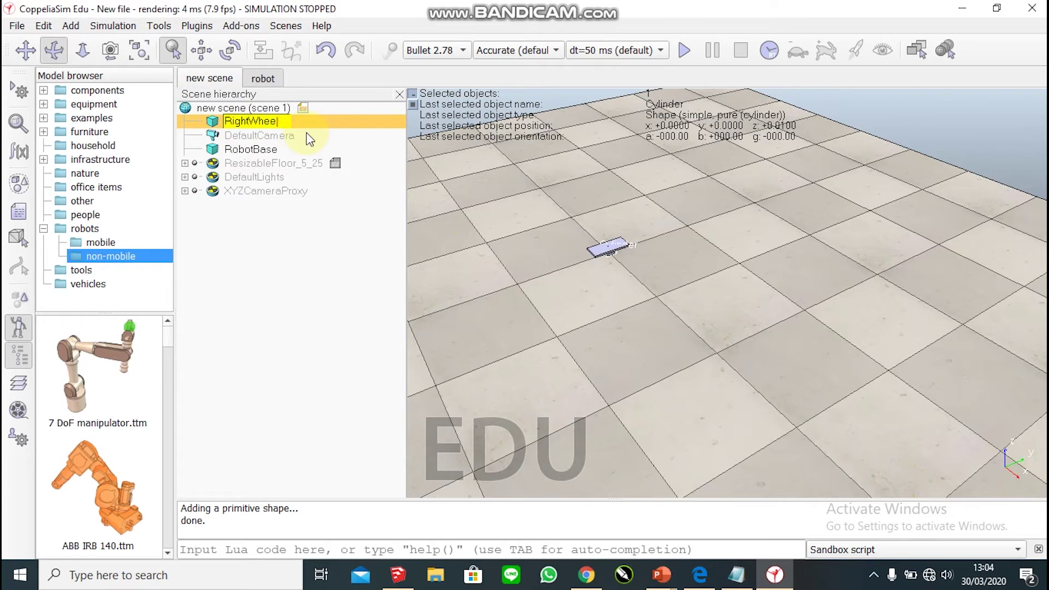
key("Return")
Make RightWheel collidable, measurable and renderable in its common object properties.
left_click(20, 125)
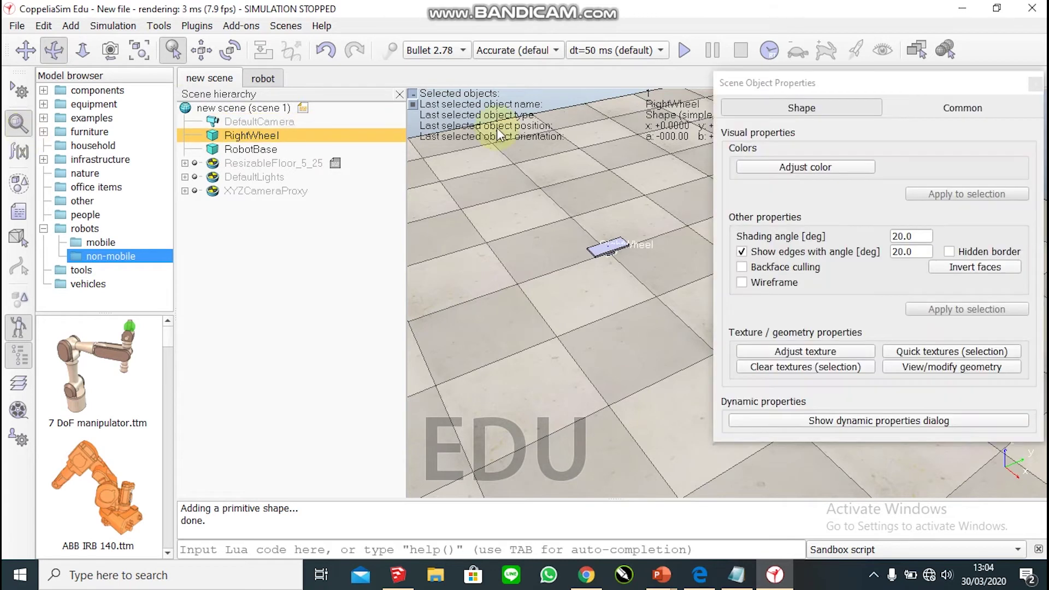
left_click(961, 109)
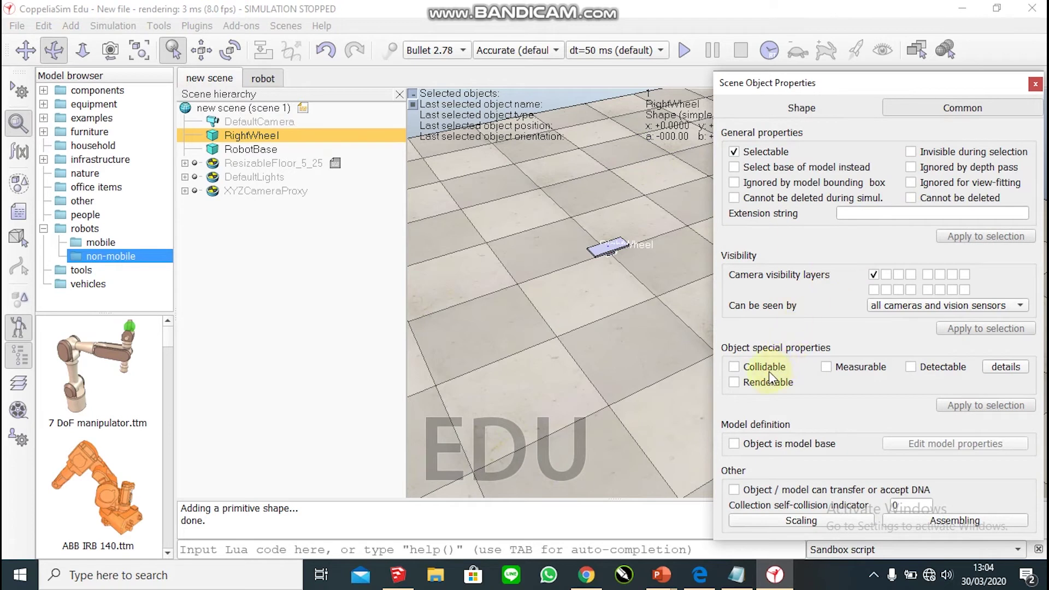
left_click(784, 384)
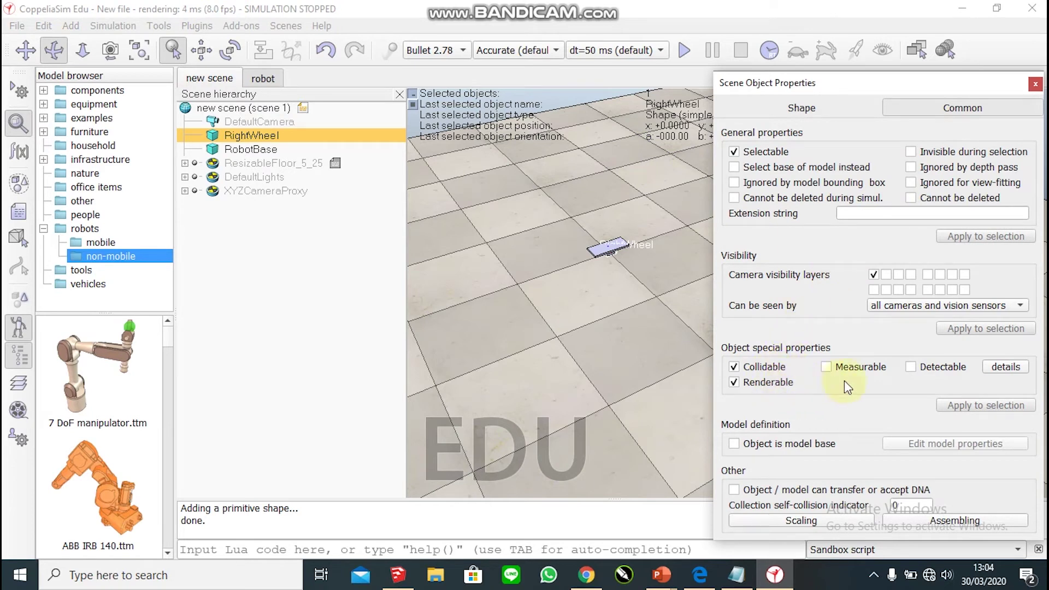
left_click(857, 369)
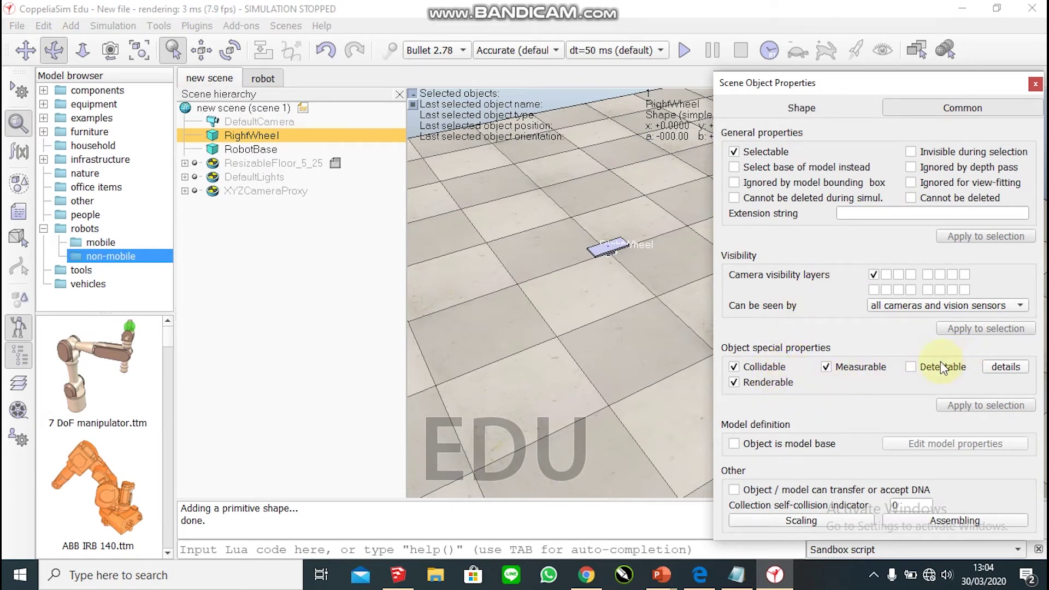
left_click(1035, 84)
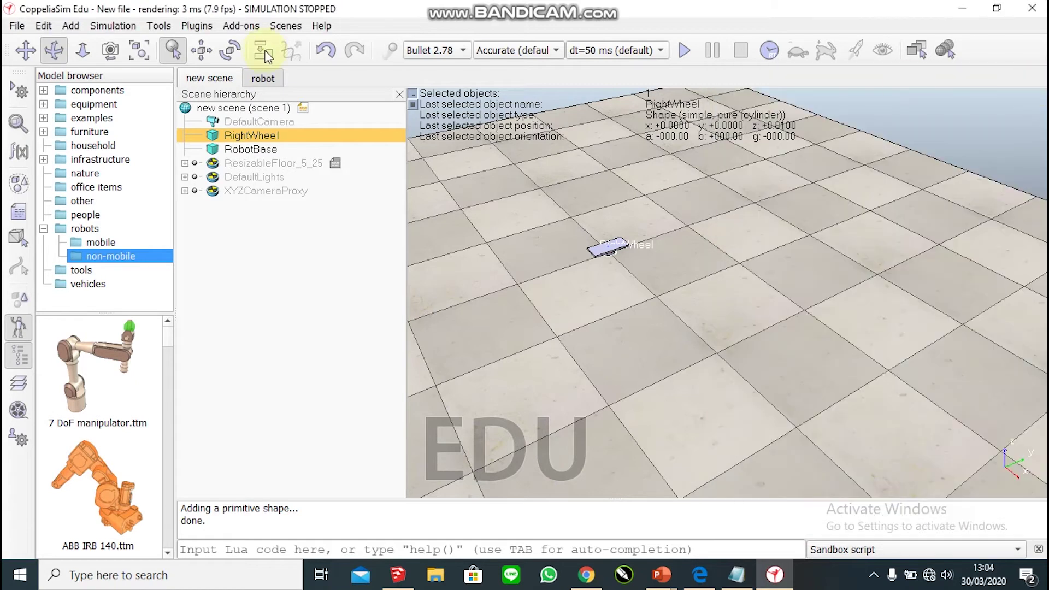
Position RightWheel relative to the world at X 0.065, Y -0.05 and Z 0.035 m.
left_click(201, 50)
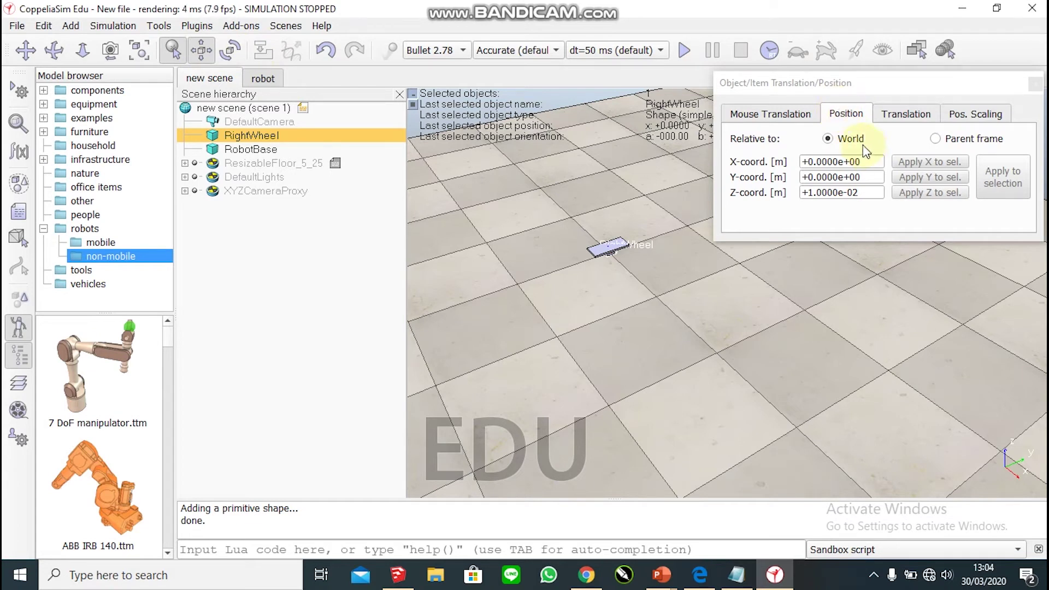
left_click(861, 163)
triple_click(861, 163)
type("0.065")
key("Tab")
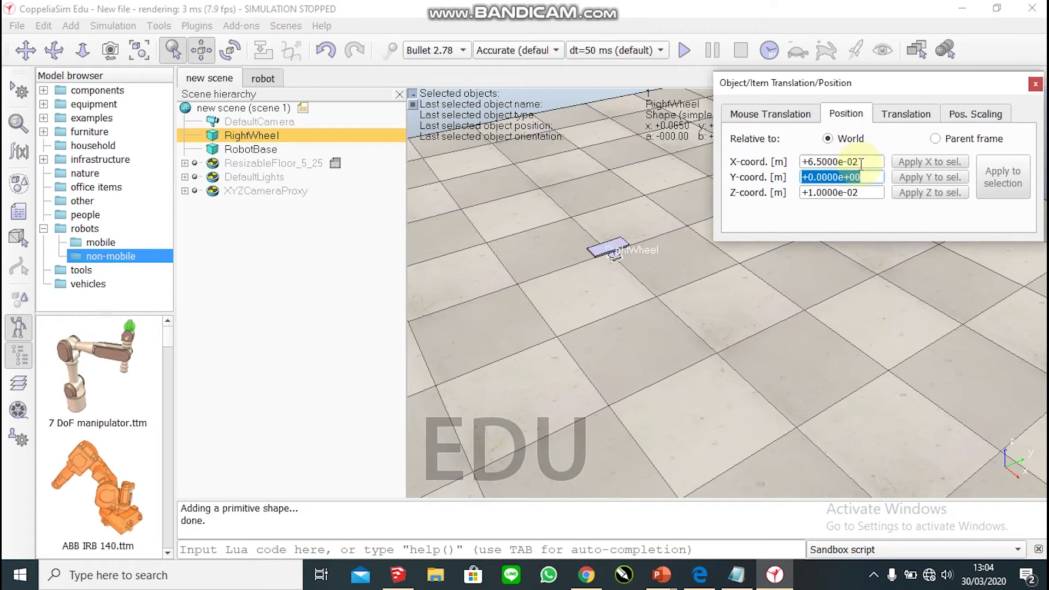
type("-0.05")
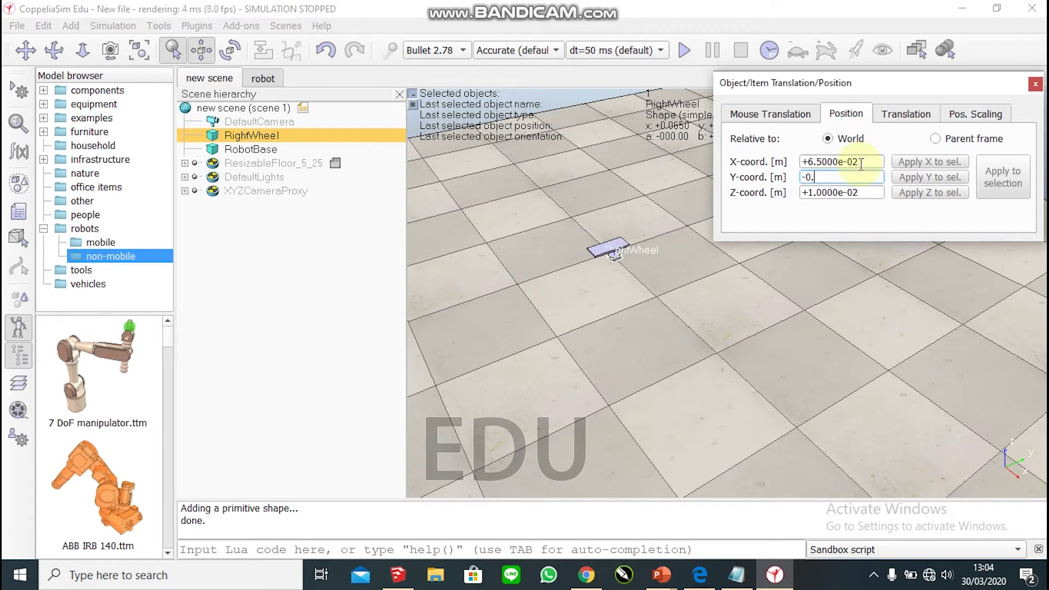
key("Tab")
type("0.035")
key("Return")
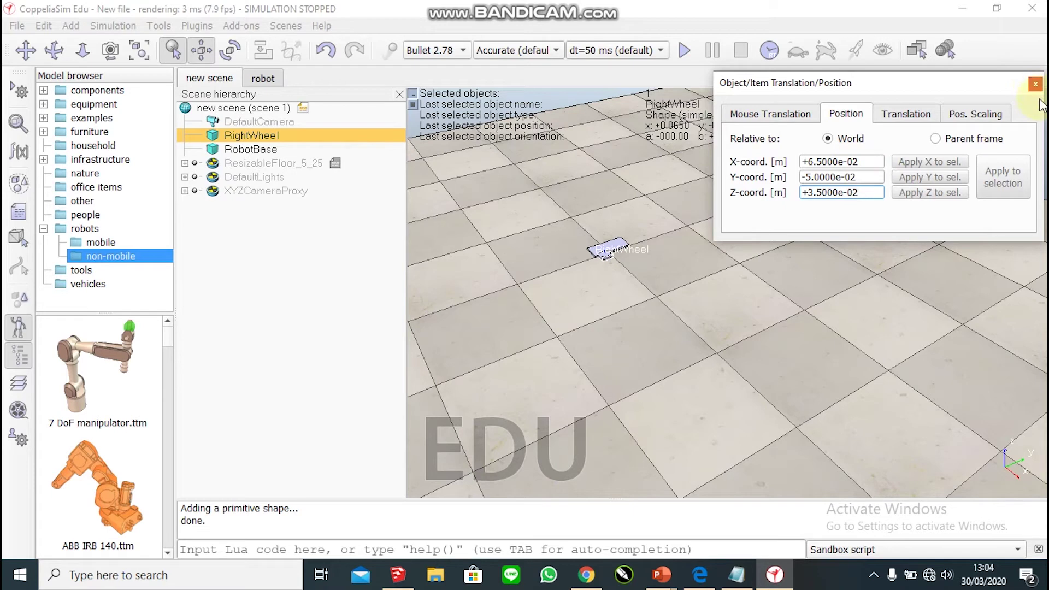
left_click(1034, 83)
left_click_drag(607, 277, 698, 360)
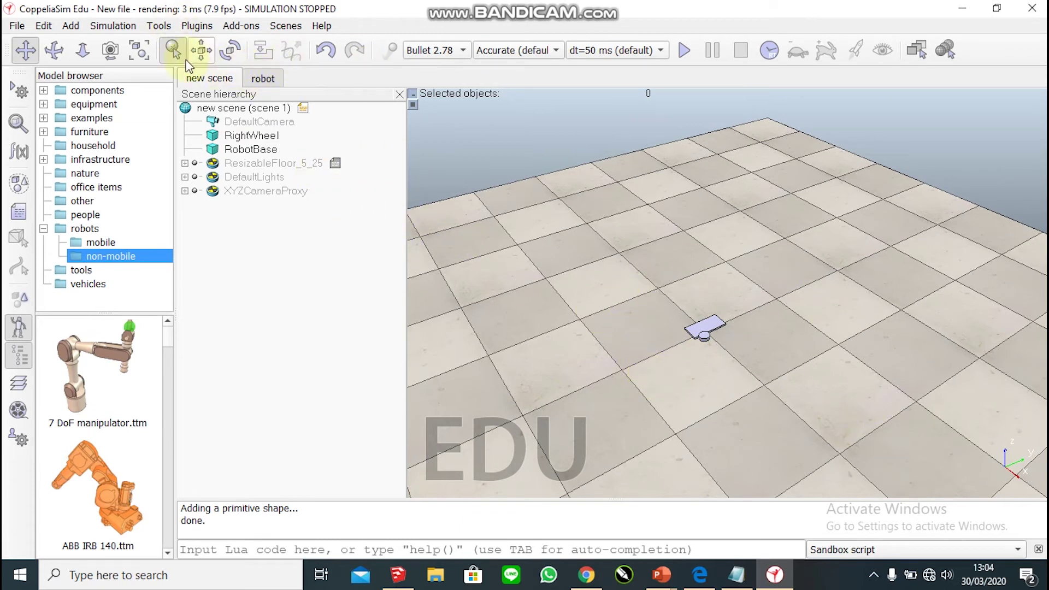
left_click(227, 54)
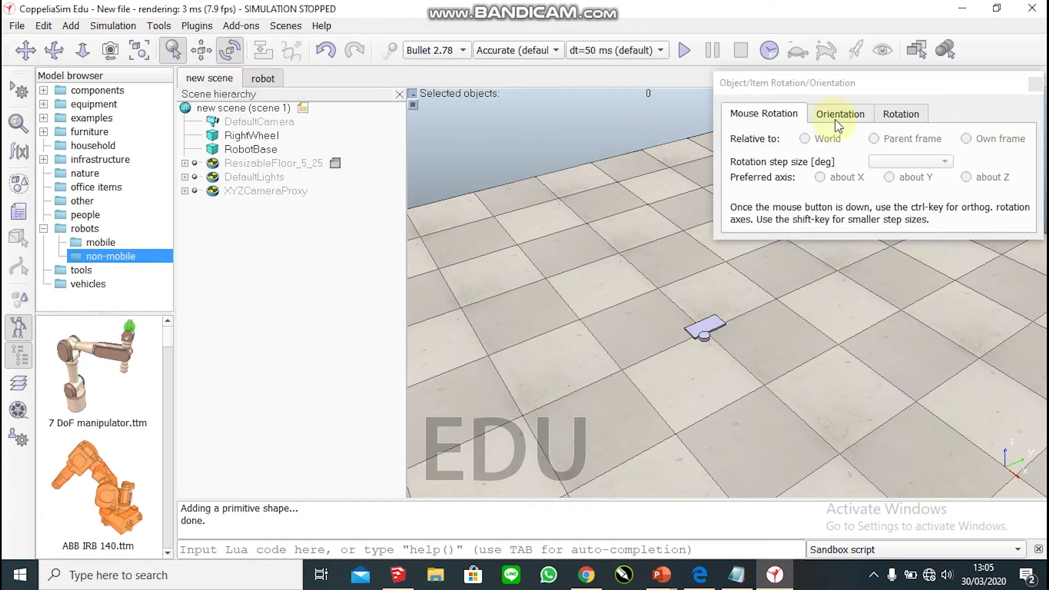
left_click(854, 114)
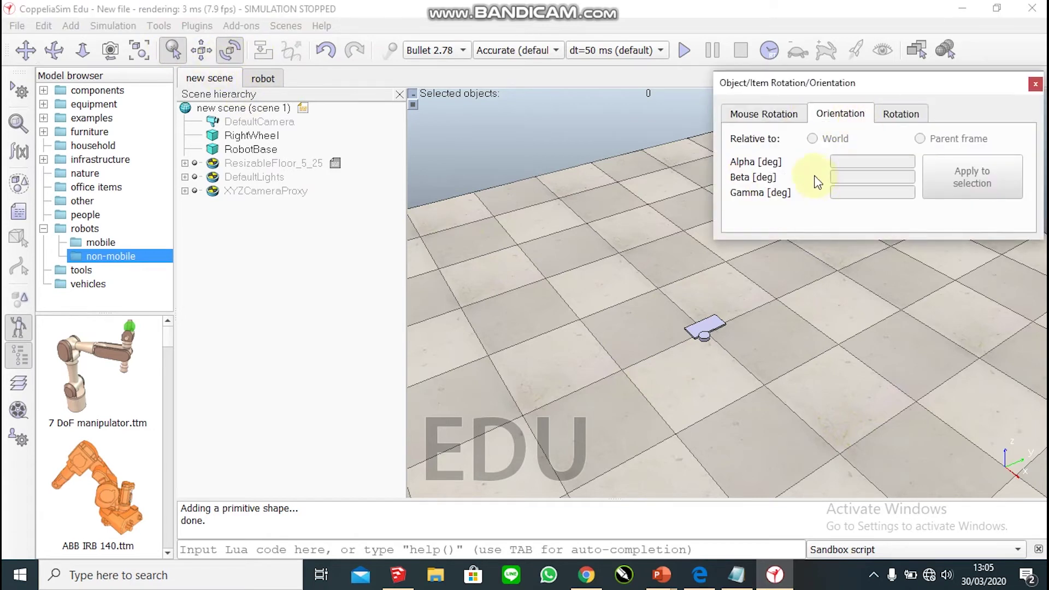
left_click(1035, 85)
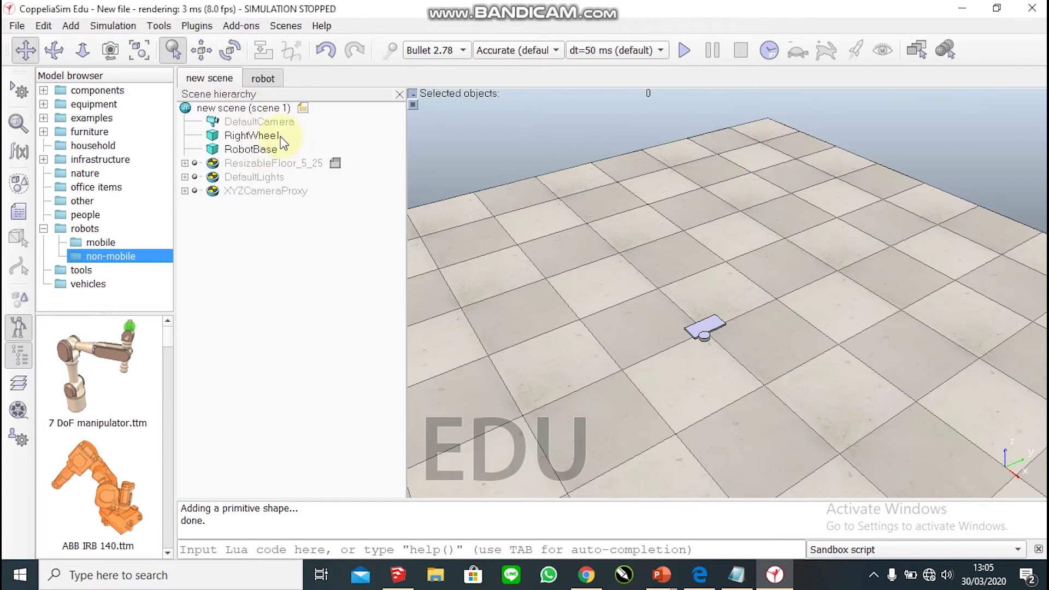
Set RightWheel's Beta orientation relative to the world to 90 degrees.
left_click(263, 136)
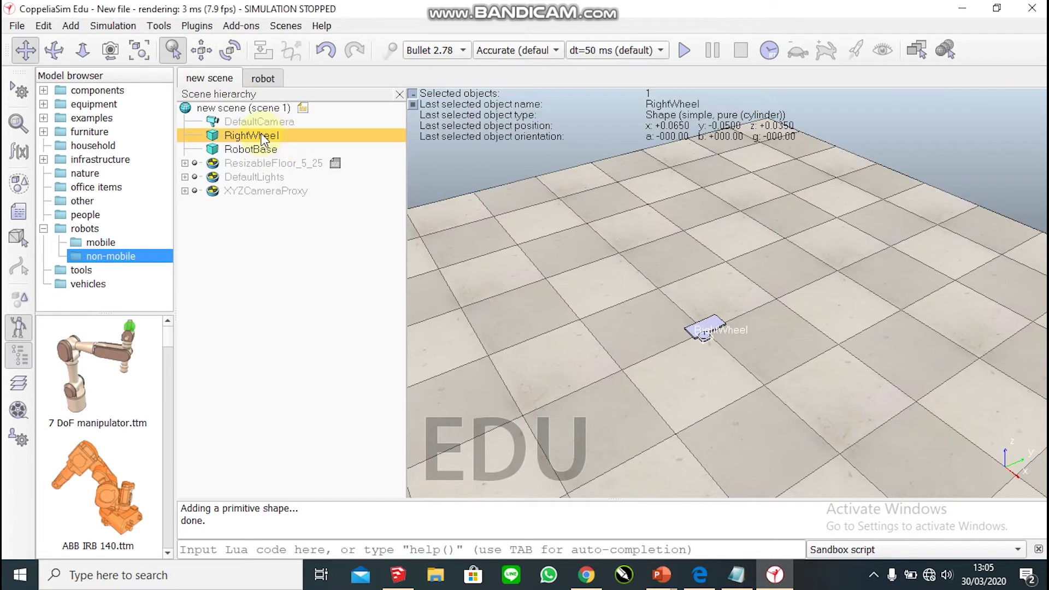
left_click(230, 51)
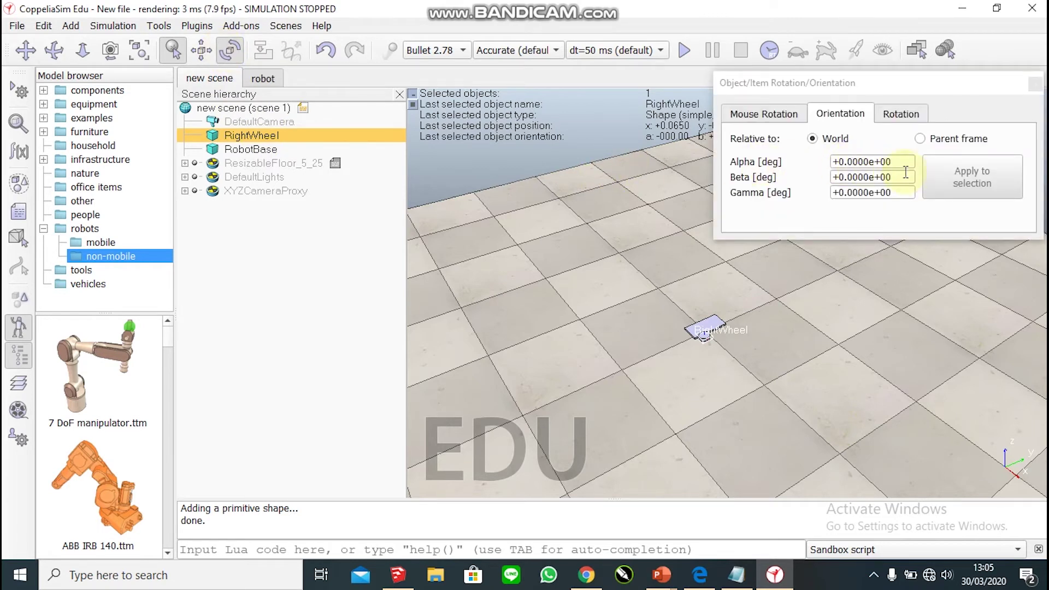
left_click(900, 177)
key("ctrl+a")
type("9.0")
key("Return")
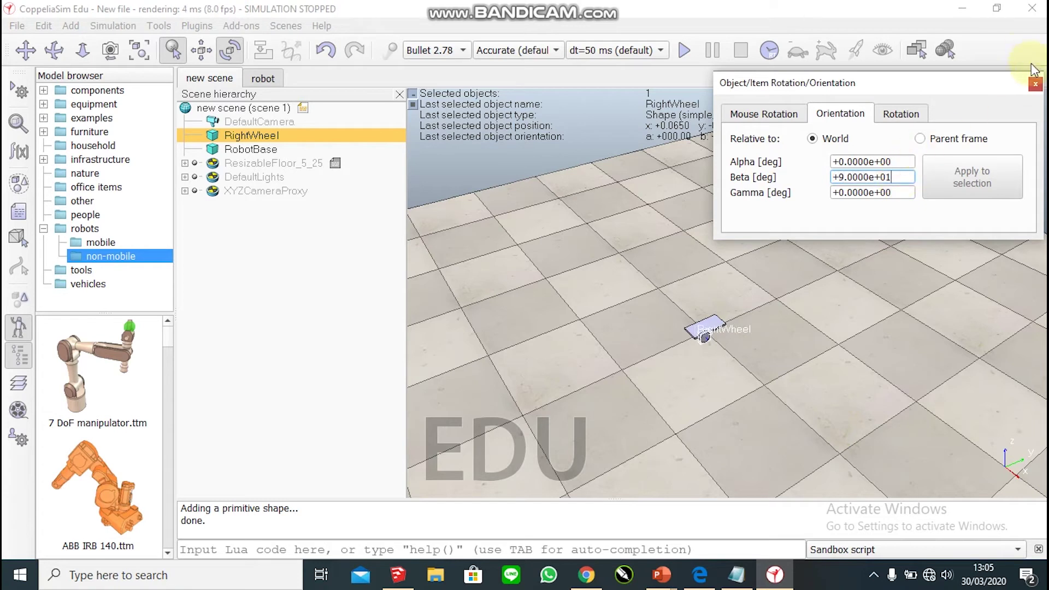
left_click(1035, 83)
left_click(653, 418)
Copy RightWheel and paste the duplicate into the scene.
left_click_drag(649, 383, 702, 329)
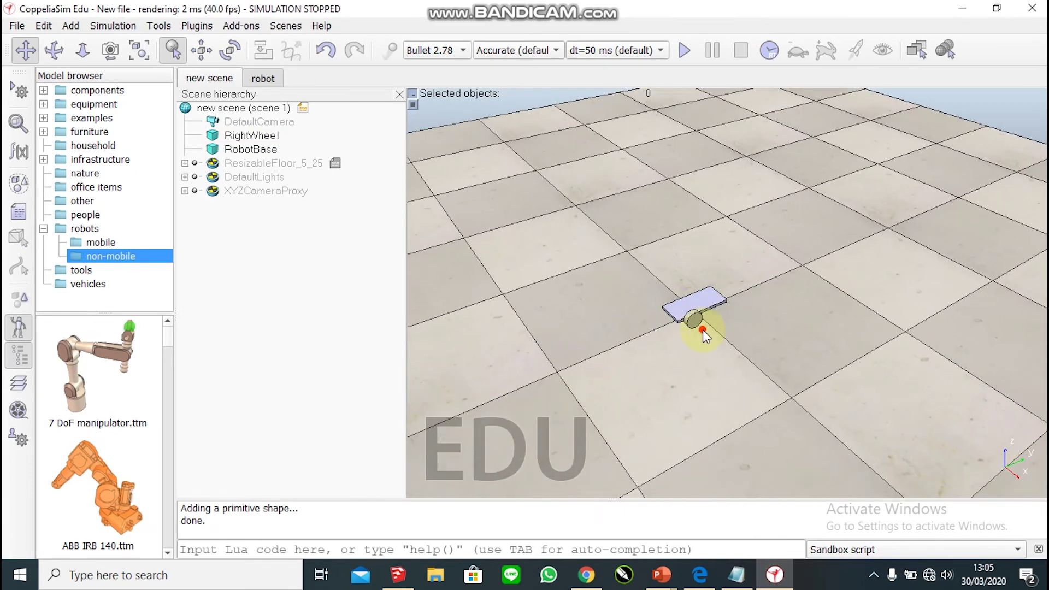
left_click_drag(628, 342, 628, 342)
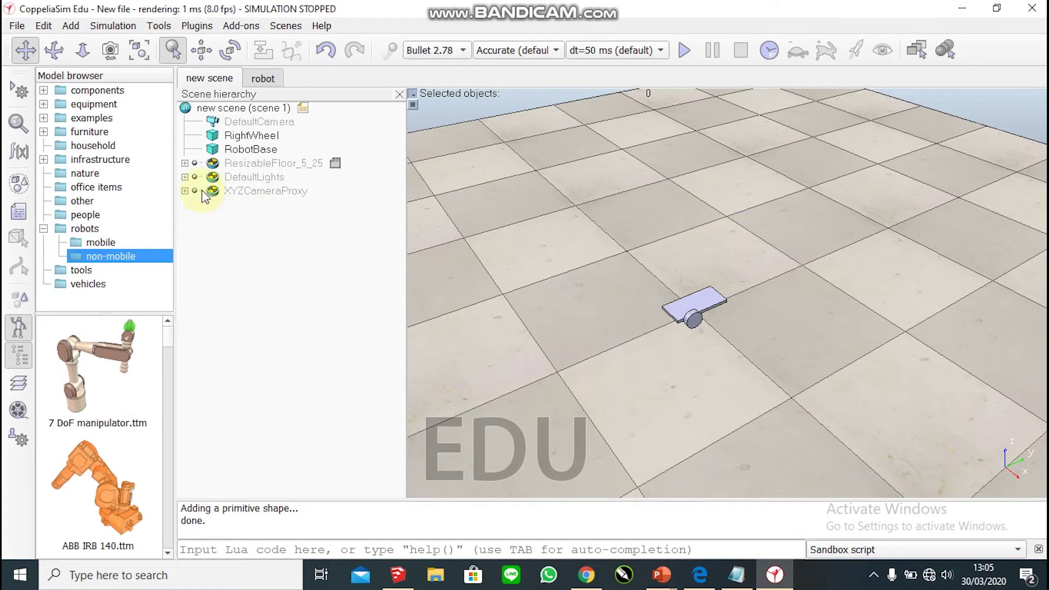
right_click(254, 133)
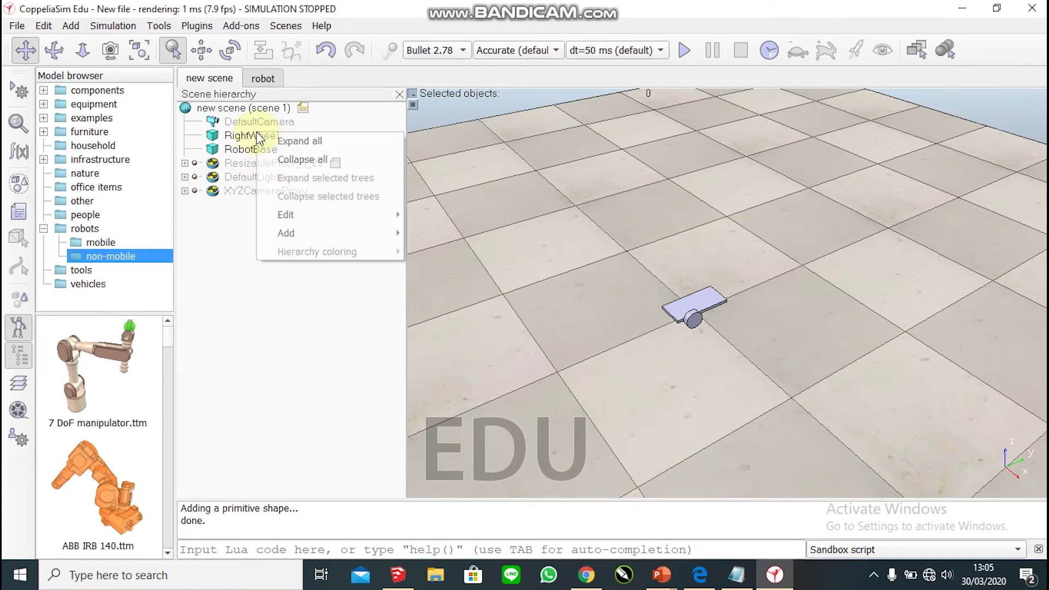
left_click(242, 136)
right_click(242, 137)
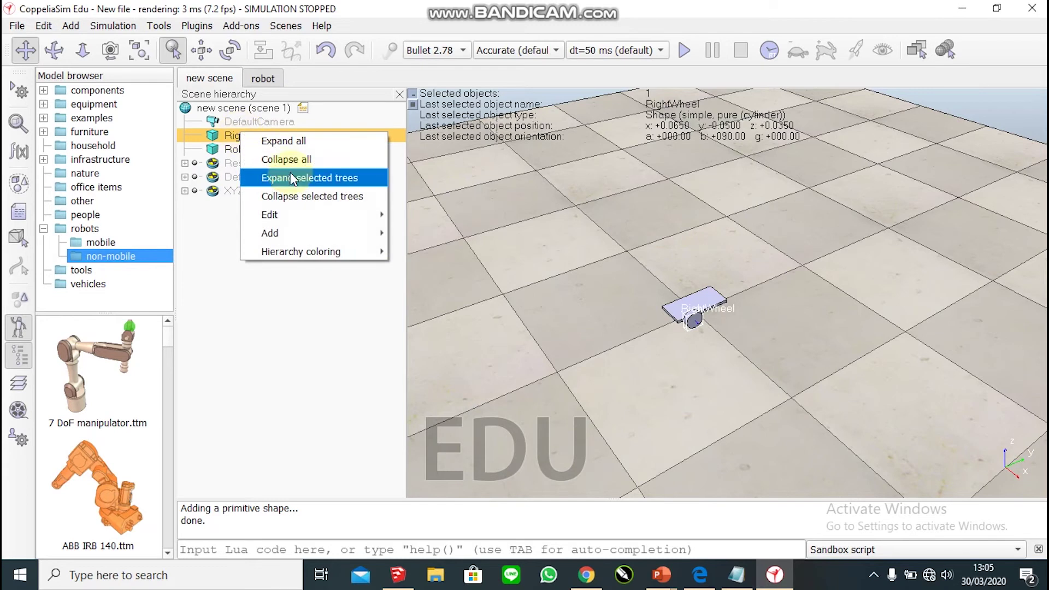
mouse_move(362, 215)
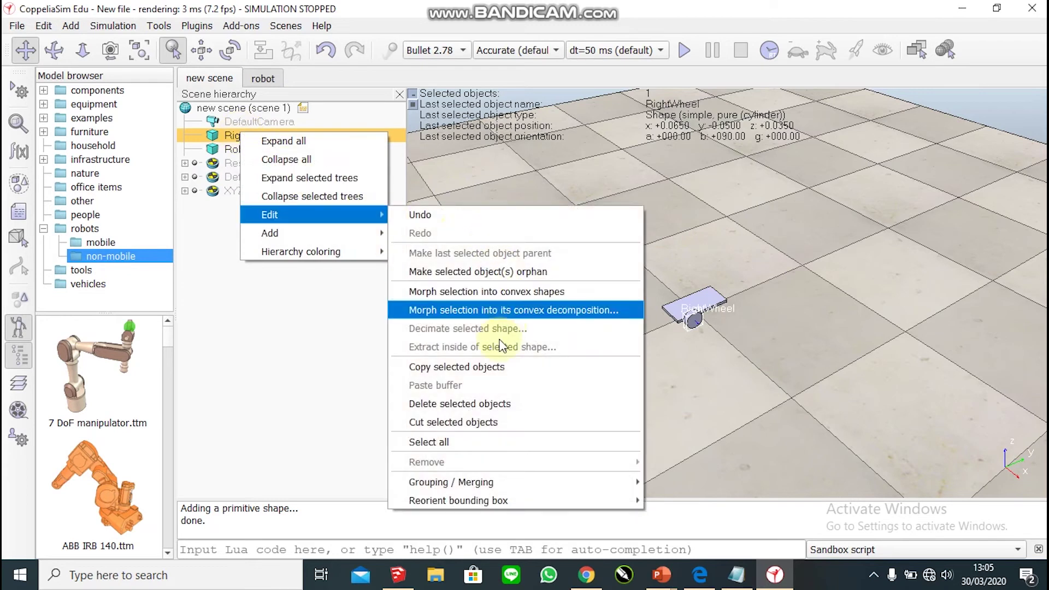
left_click(494, 365)
right_click(536, 236)
mouse_move(612, 283)
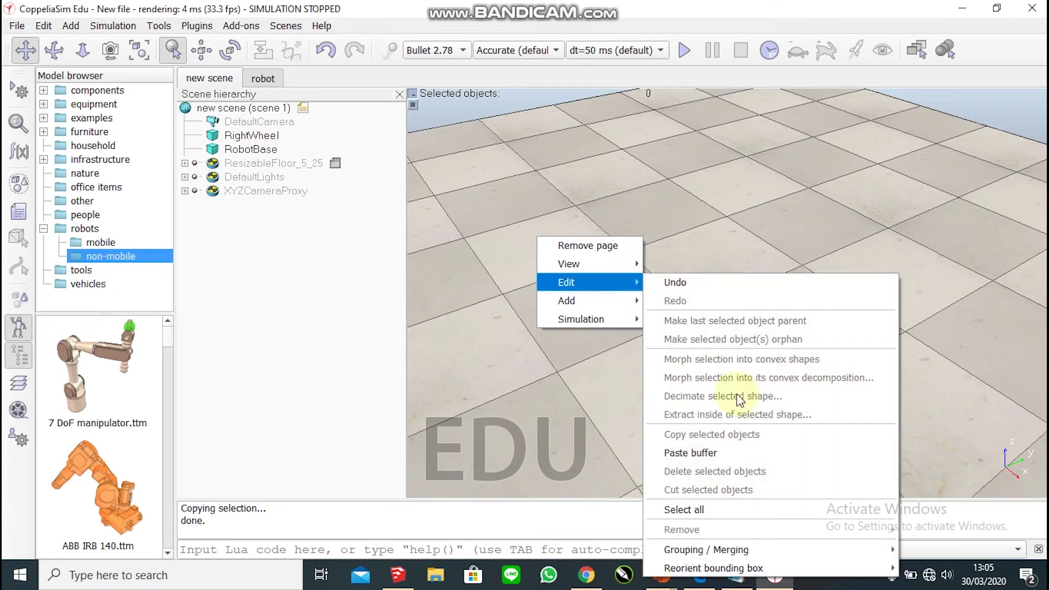
left_click(723, 452)
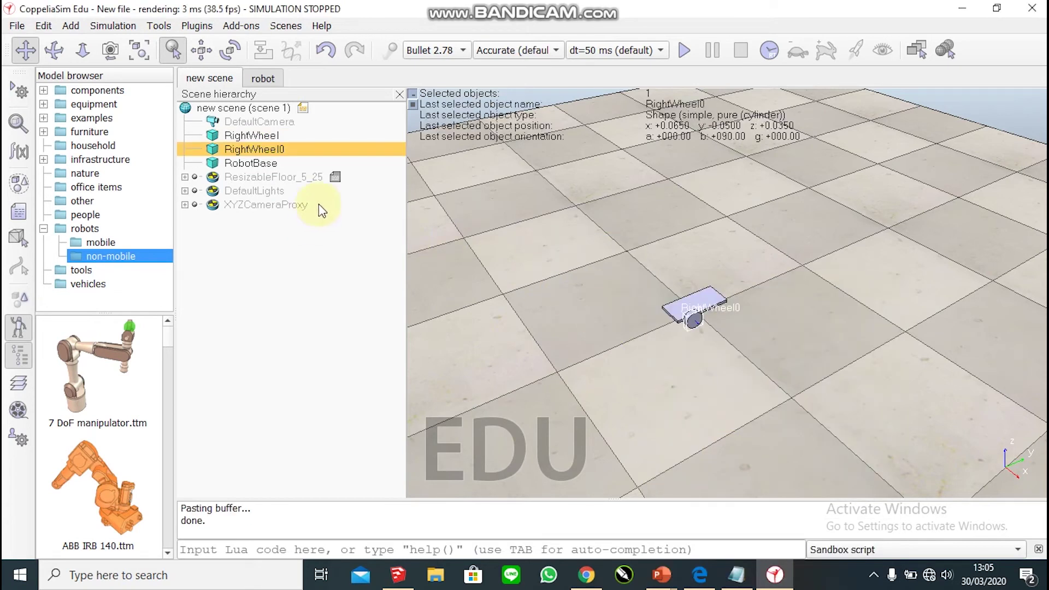
Rename the duplicated wheel in the scene hierarchy as LeftWheel.
double_click(284, 151)
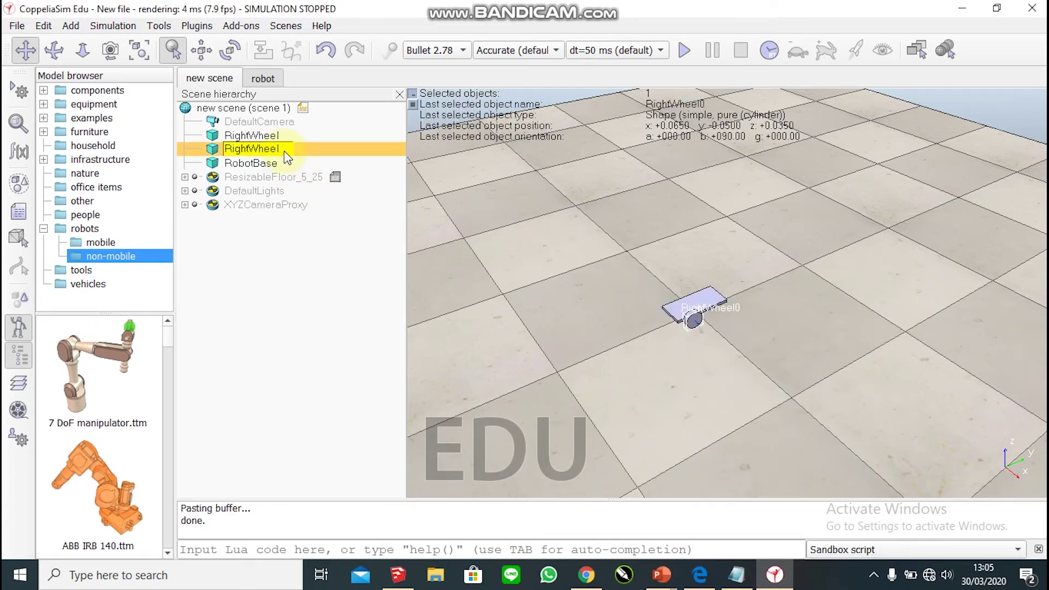
key("Left")
key("Left")
key("Left")
key("Left")
key("Left")
key("BackSpace")
key("BackSpace")
key("BackSpace")
key("BackSpace")
key("BackSpace")
type("Left")
key("Return")
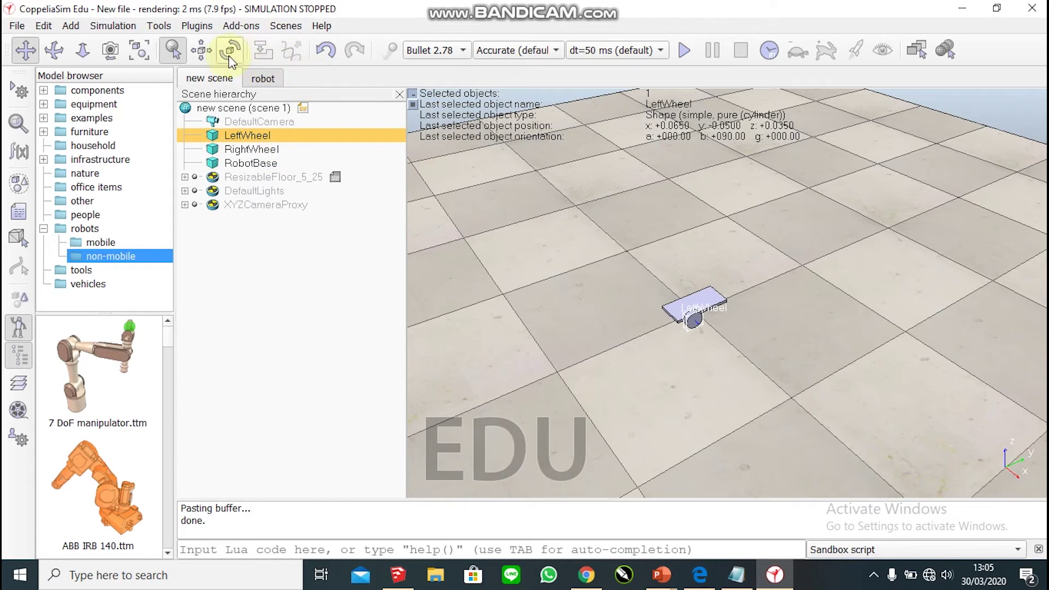
Set LeftWheel's X-coordinate relative to the world to -0.065 m.
left_click(207, 57)
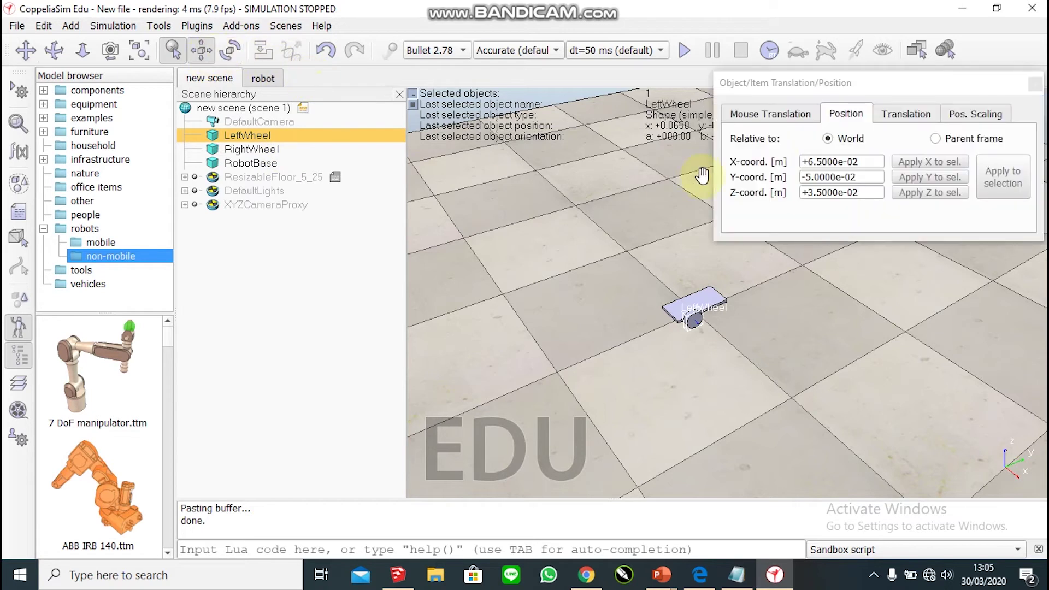
left_click(810, 161)
key("BackSpace")
type("-")
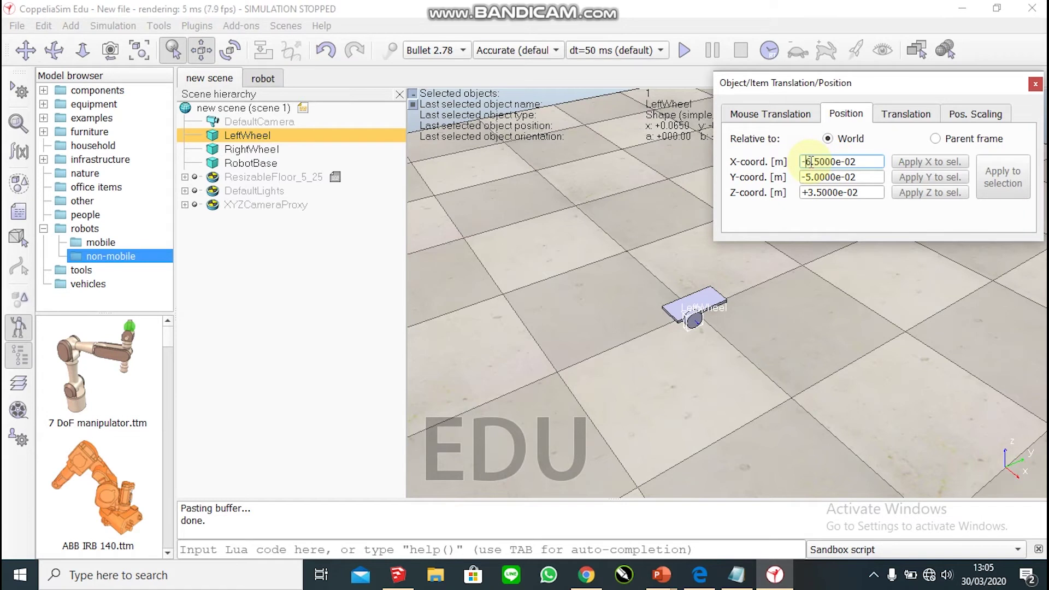
key("Return")
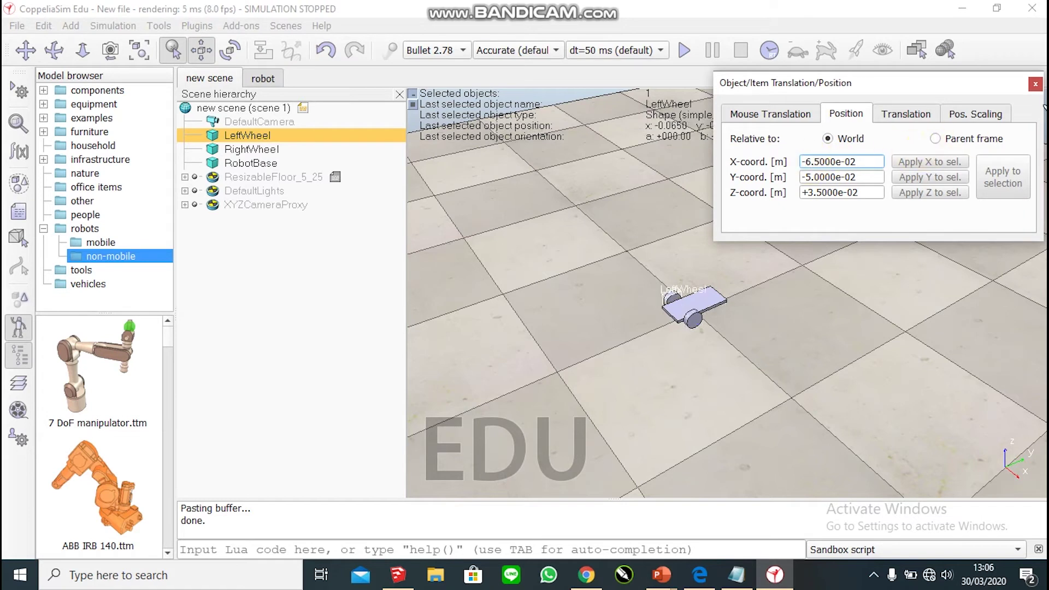
left_click(1035, 84)
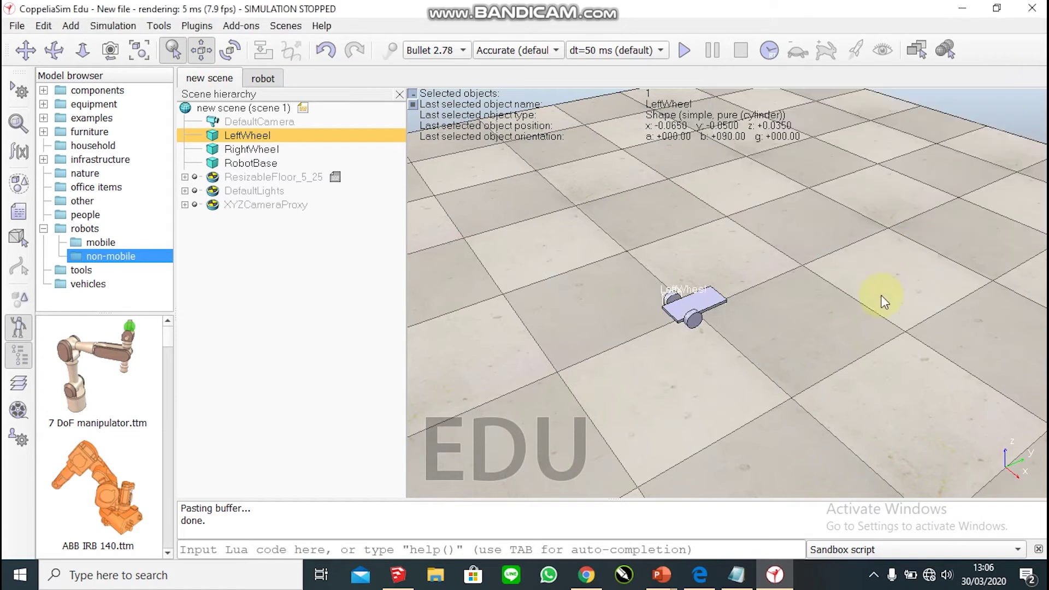
left_click(745, 351)
Add a primitive sphere with an X-size of 0.03 m.
mouse_move(644, 355)
left_mouse_down()
mouse_move(732, 394)
mouse_move(631, 359)
left_mouse_up()
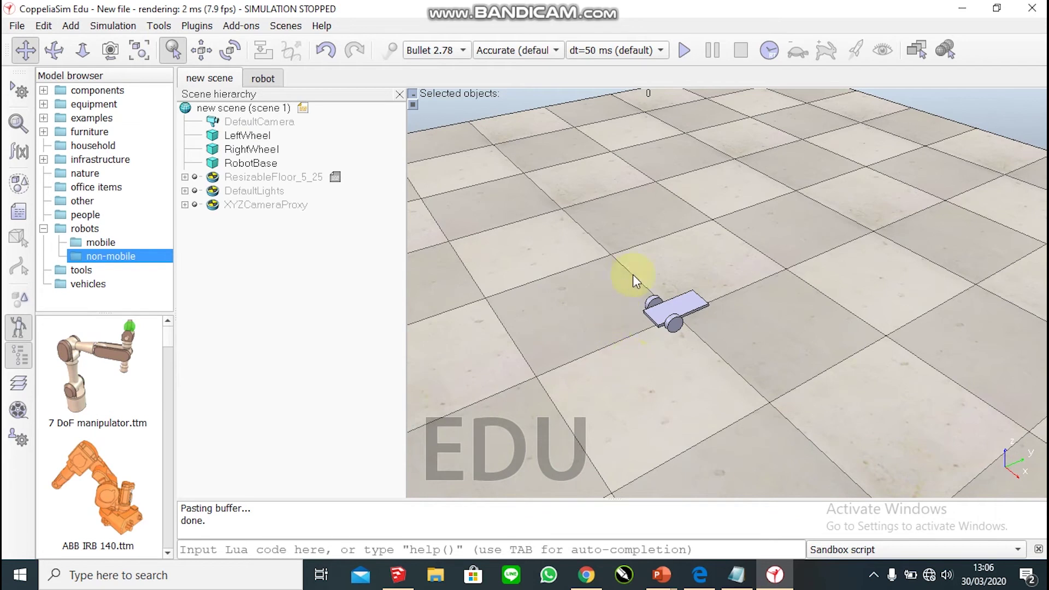
right_click(486, 189)
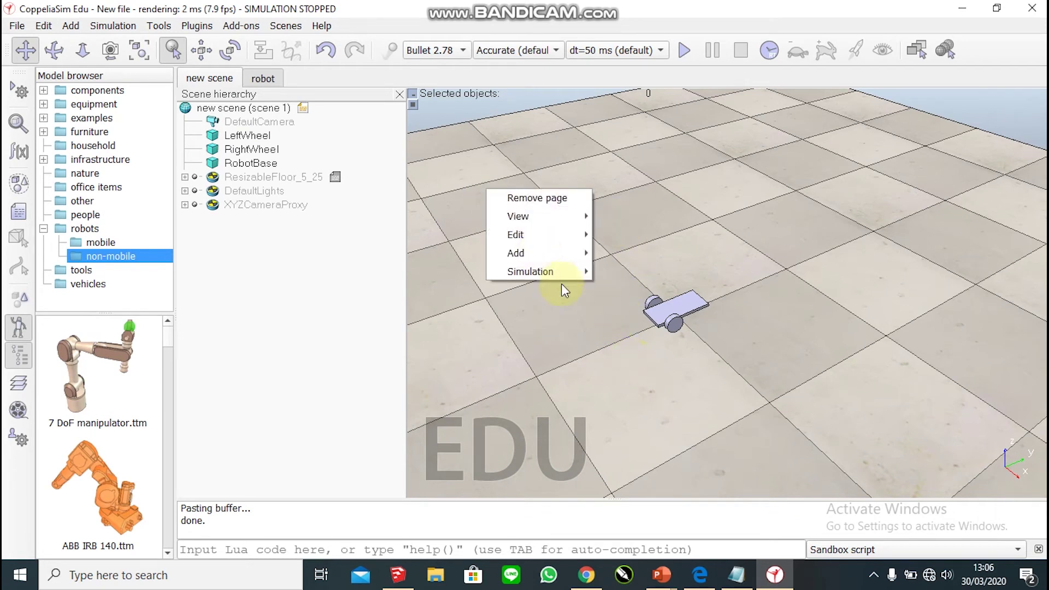
mouse_move(571, 254)
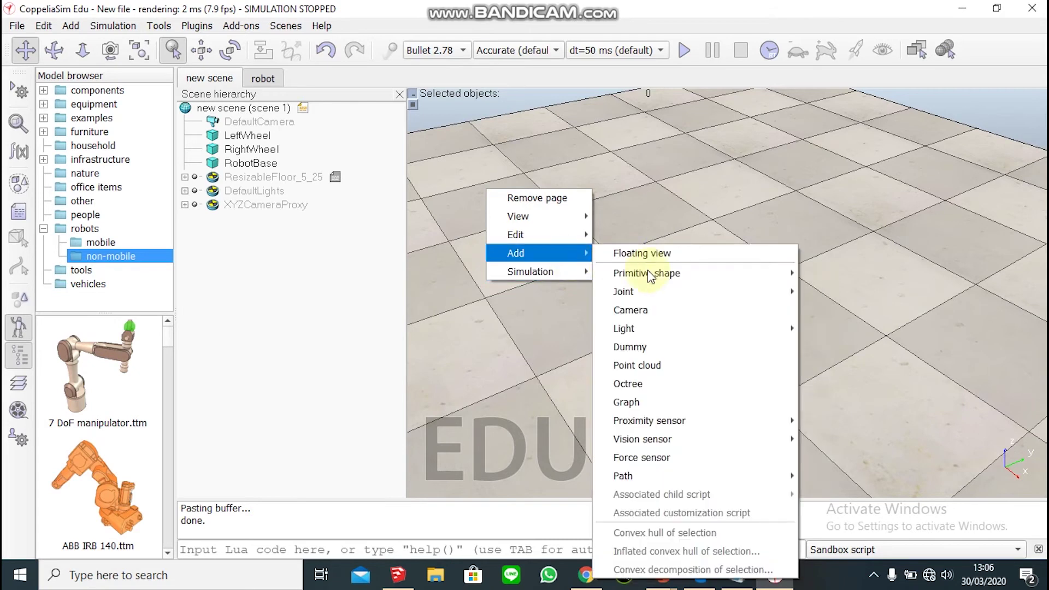
mouse_move(677, 276)
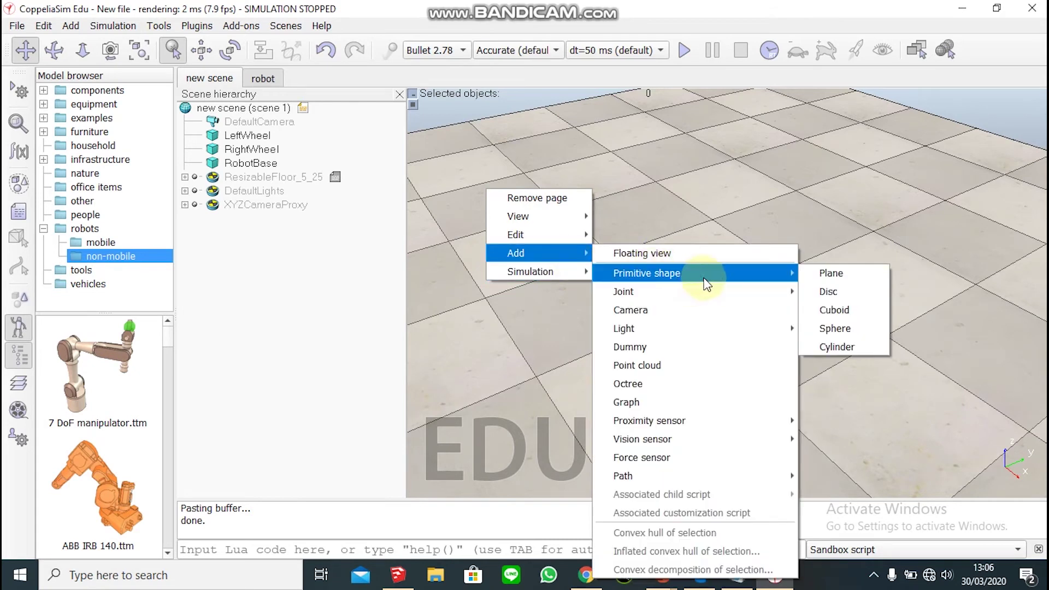
left_click(859, 325)
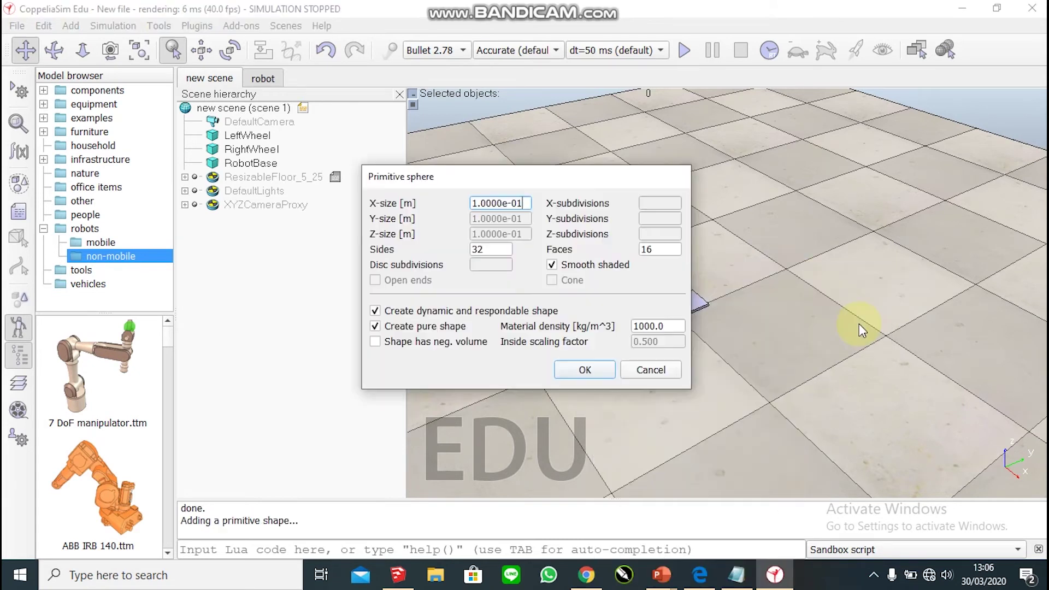
key("ctrl+a")
type("0.03")
key("Return")
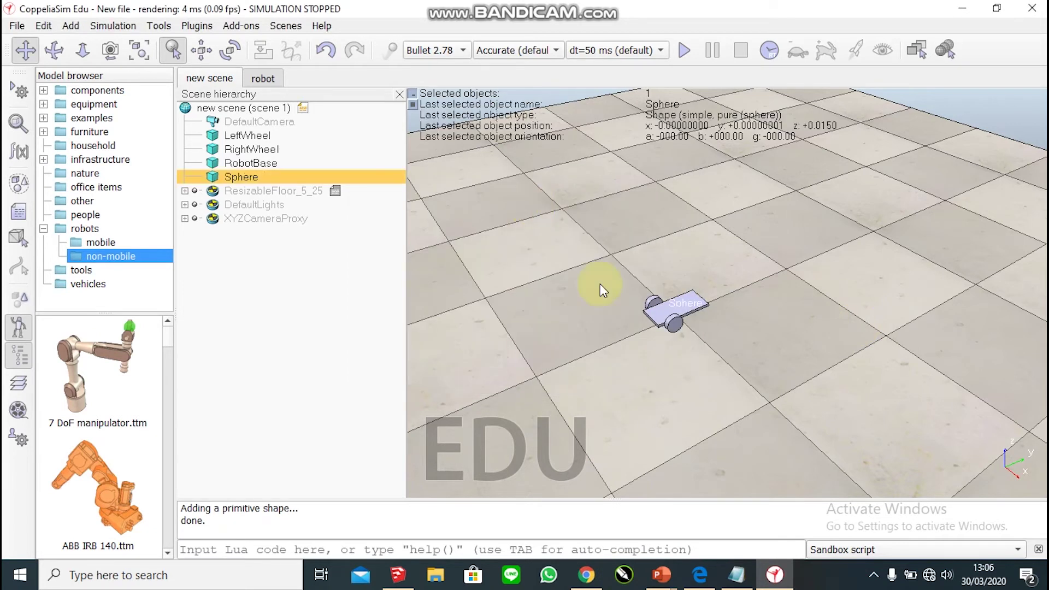
Rename the new sphere in the scene hierarchy as CastorJoint.
double_click(253, 179)
key("BackSpace")
key("BackSpace")
key("BackSpace")
key("BackSpace")
key("BackSpace")
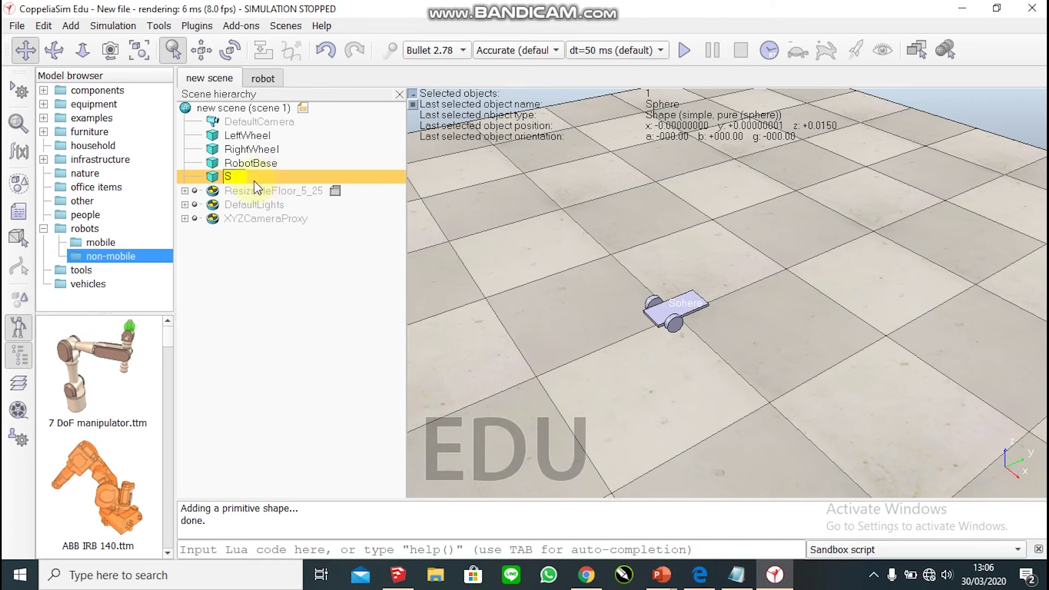
type("CastorJoint")
key("Return")
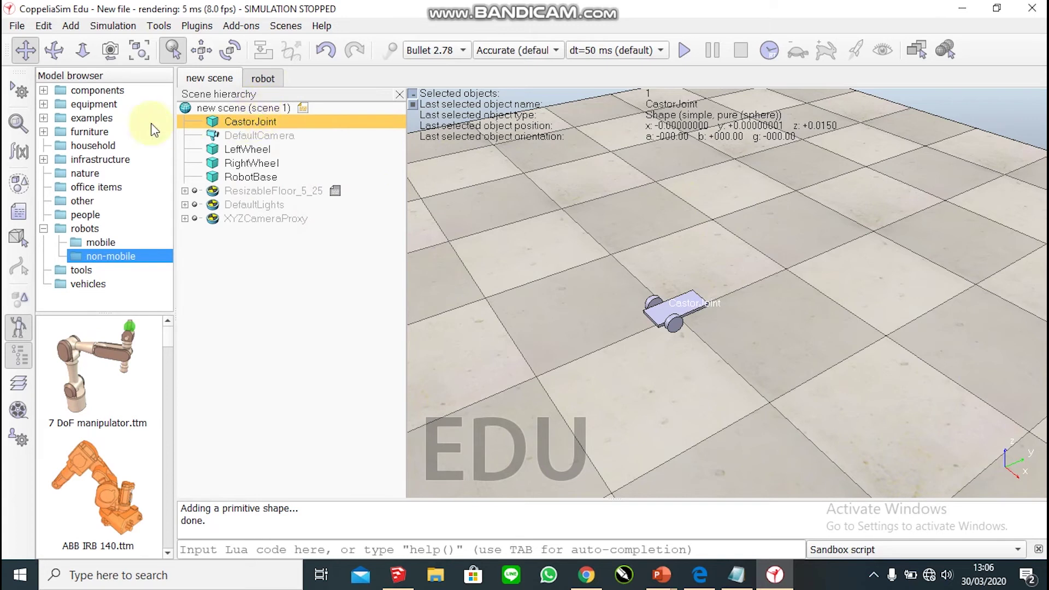
Make CastorJoint collidable, measurable, detectable and renderable in its common object properties.
left_click(21, 125)
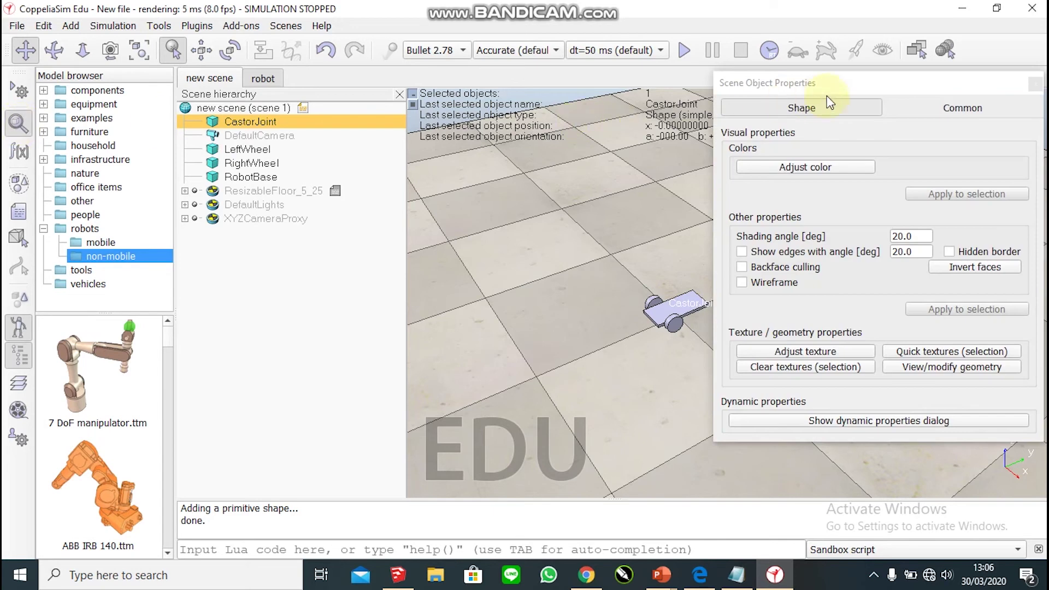
left_click(965, 110)
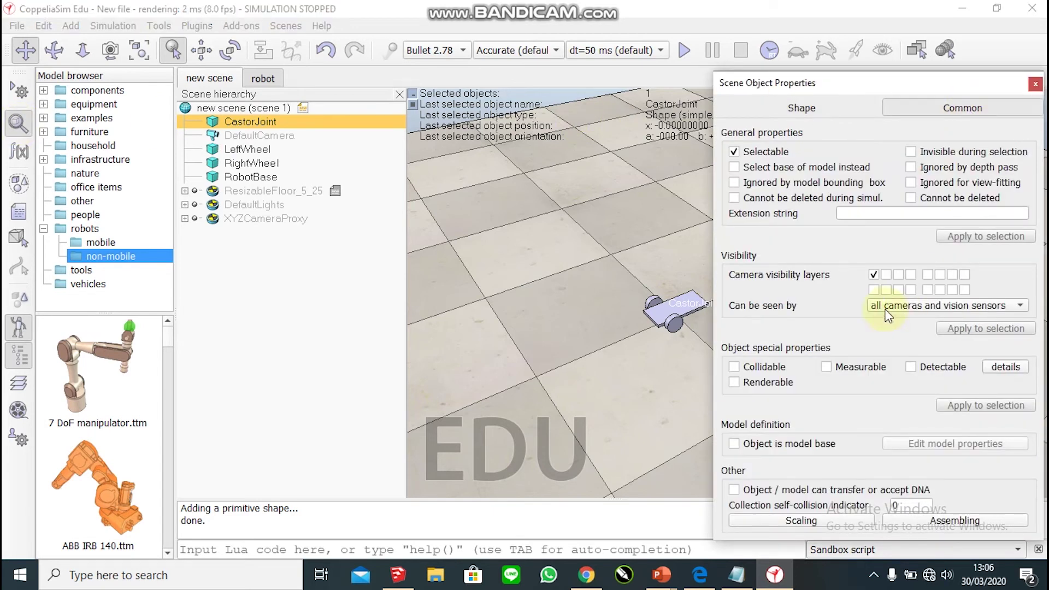
left_click(768, 365)
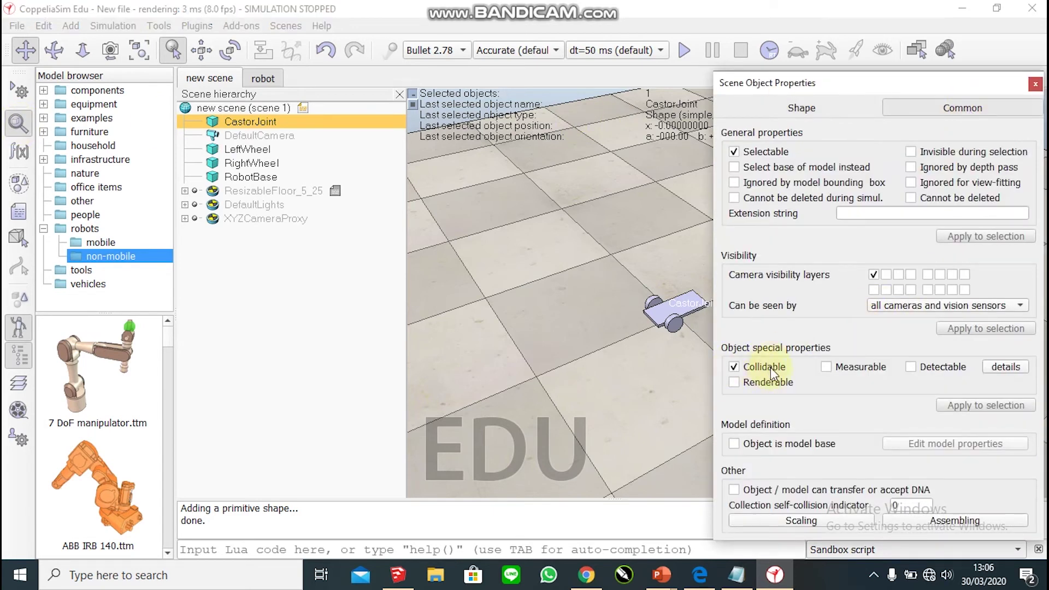
left_click(771, 383)
left_click(855, 369)
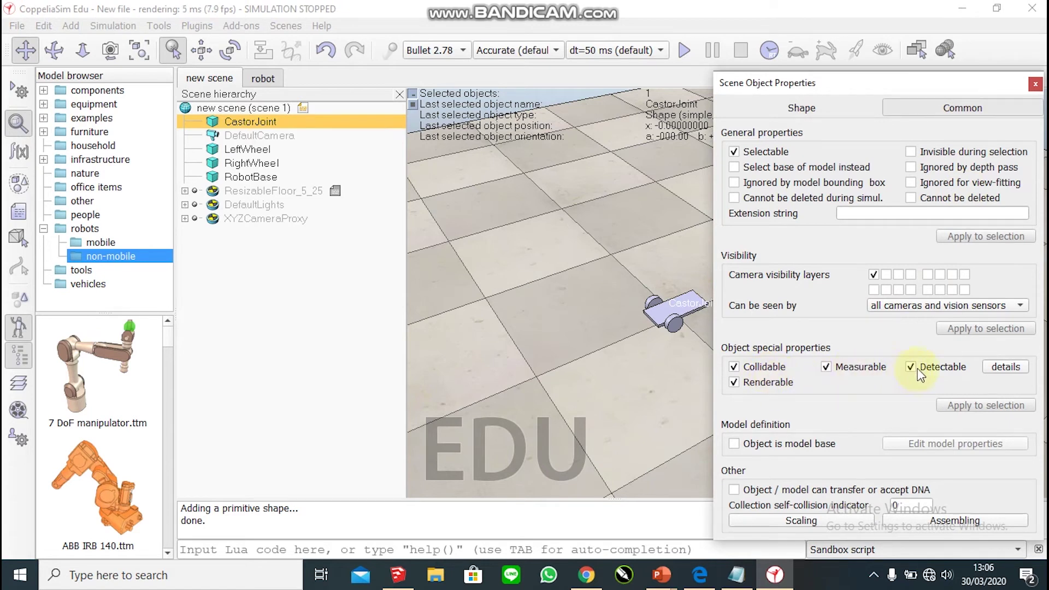
left_click(1035, 85)
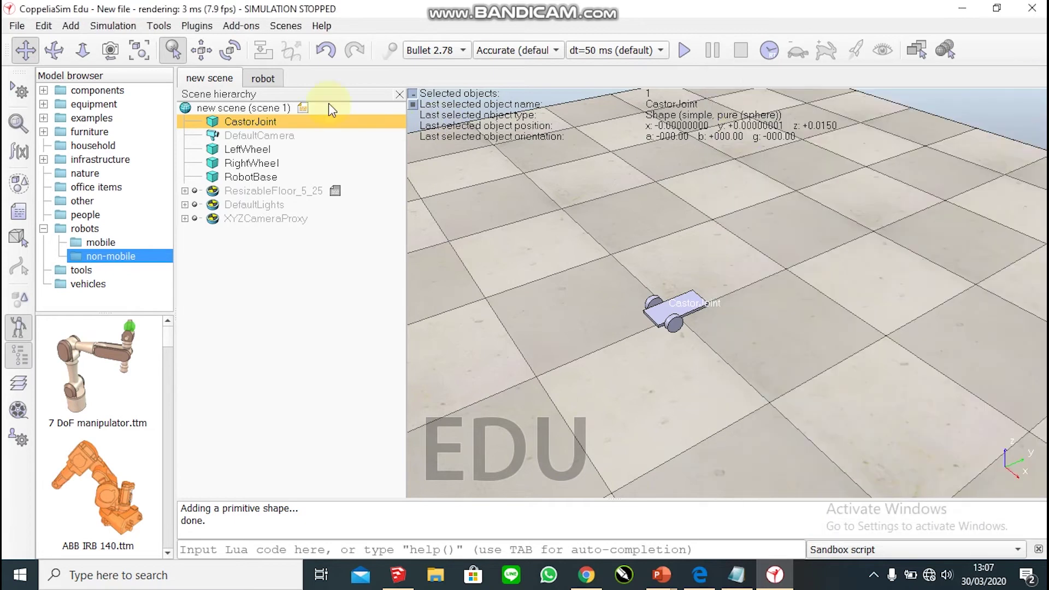
Position CastorJoint relative to the world at X 0, Y 0.1 and Z 0.015 m.
left_click(207, 55)
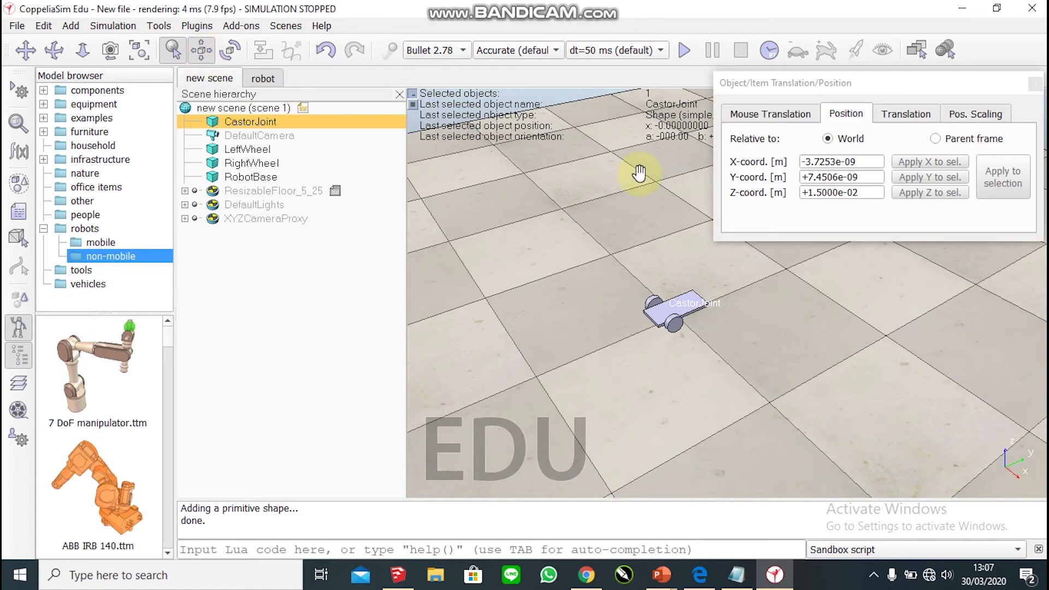
left_click(878, 161)
key("ctrl+a")
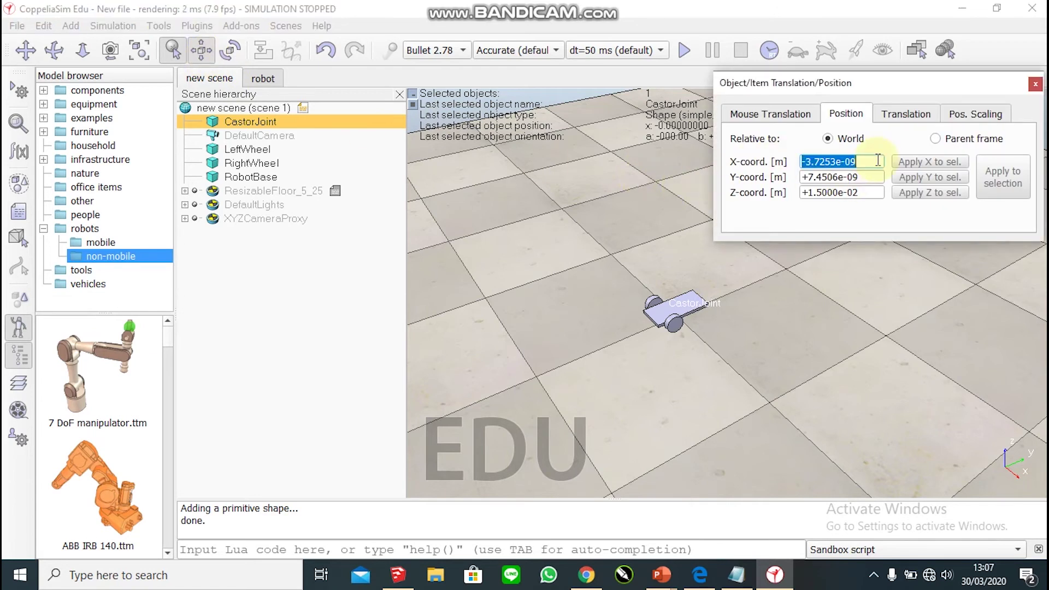
type("0.")
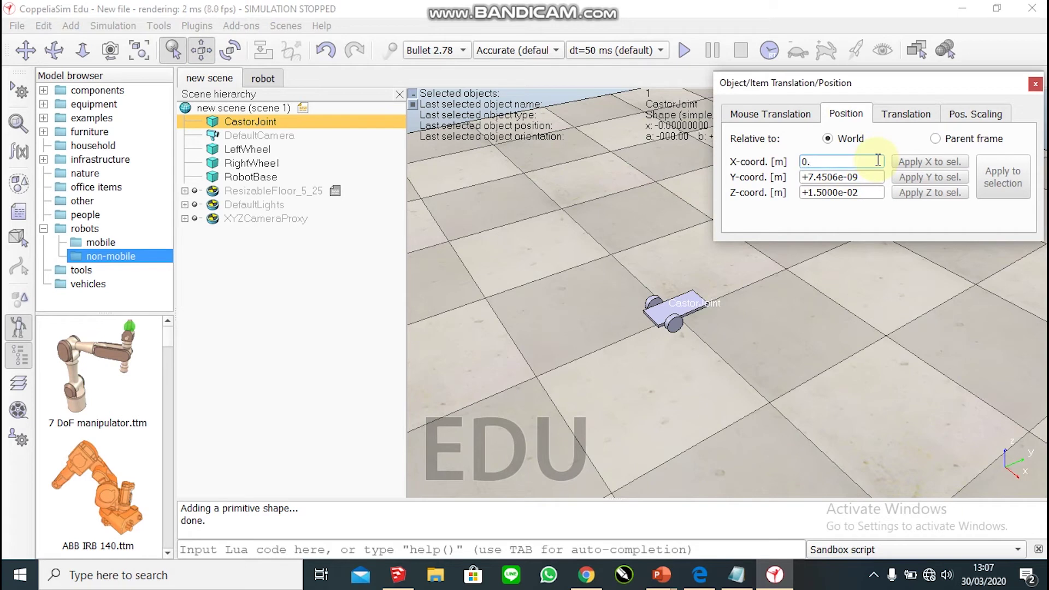
key("Tab")
type("0.1")
key("Tab")
type("0.015")
key("Return")
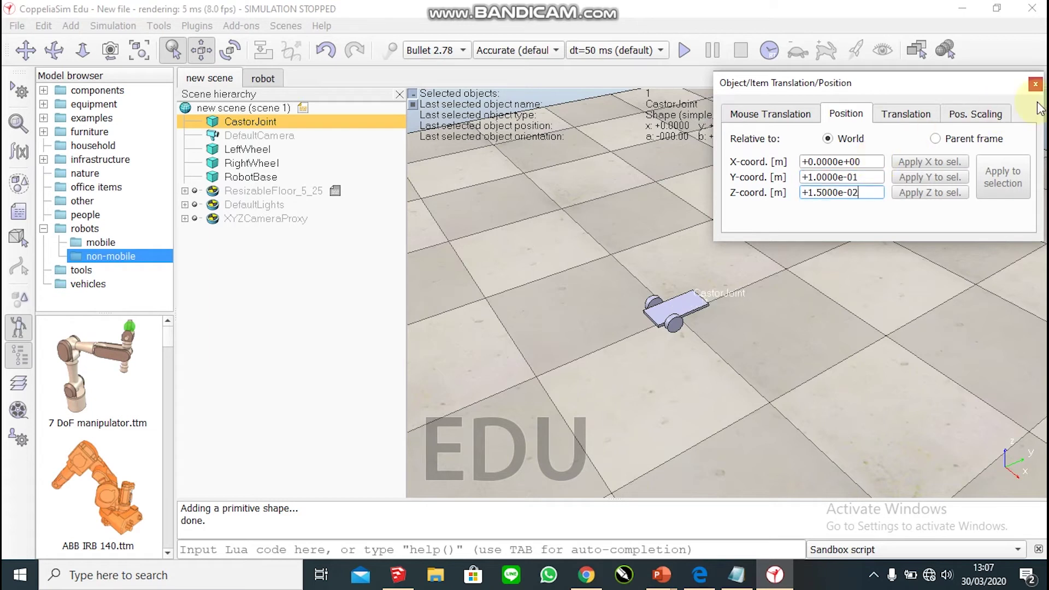
left_click(1035, 84)
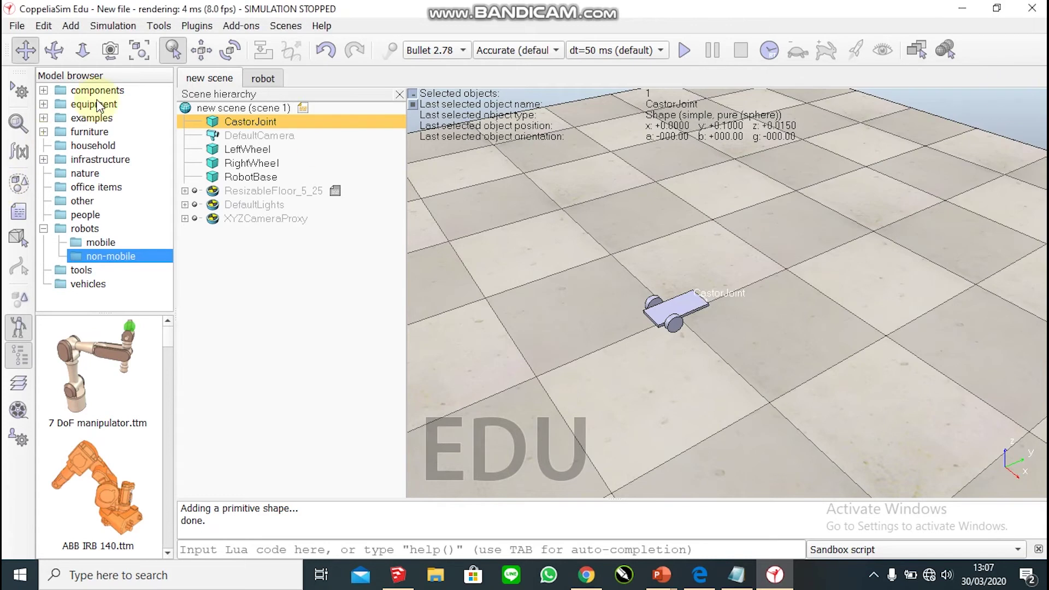
Add a revolute joint to the scene with no other object selected.
left_click(53, 49)
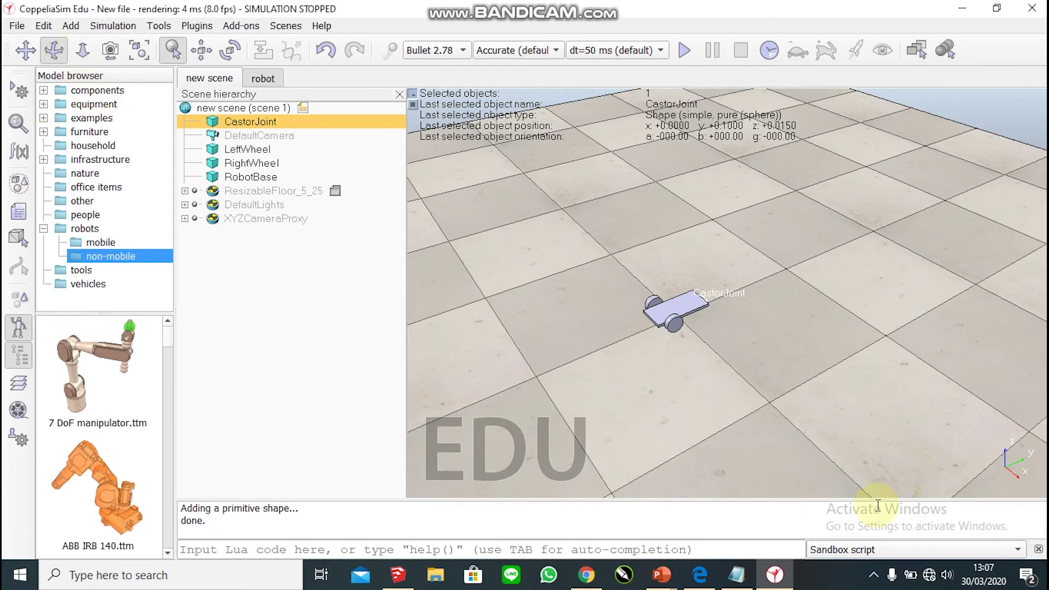
left_click_drag(752, 320, 441, 291)
left_click(833, 345)
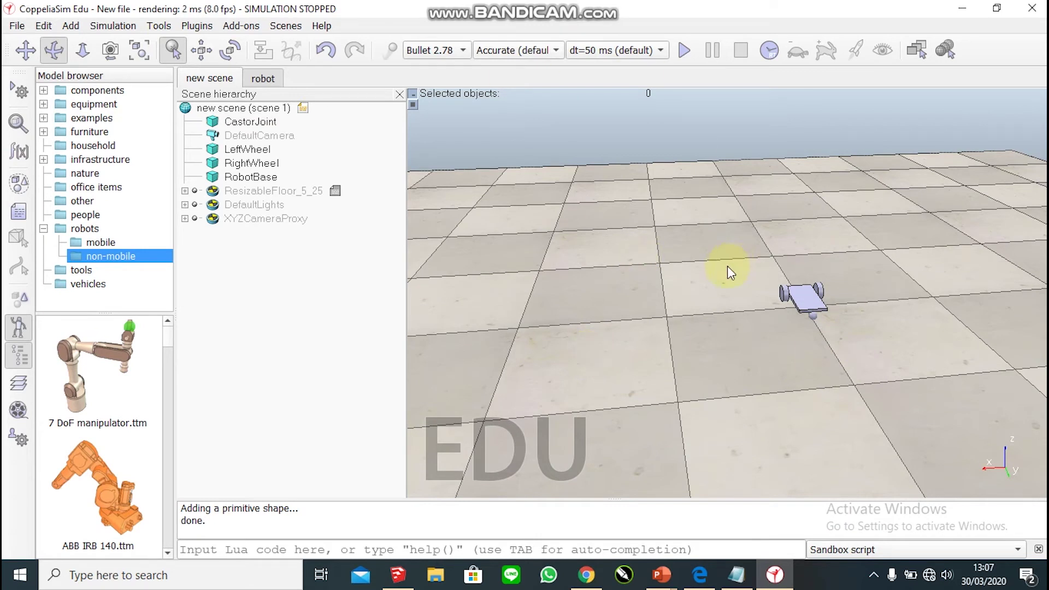
right_click(568, 242)
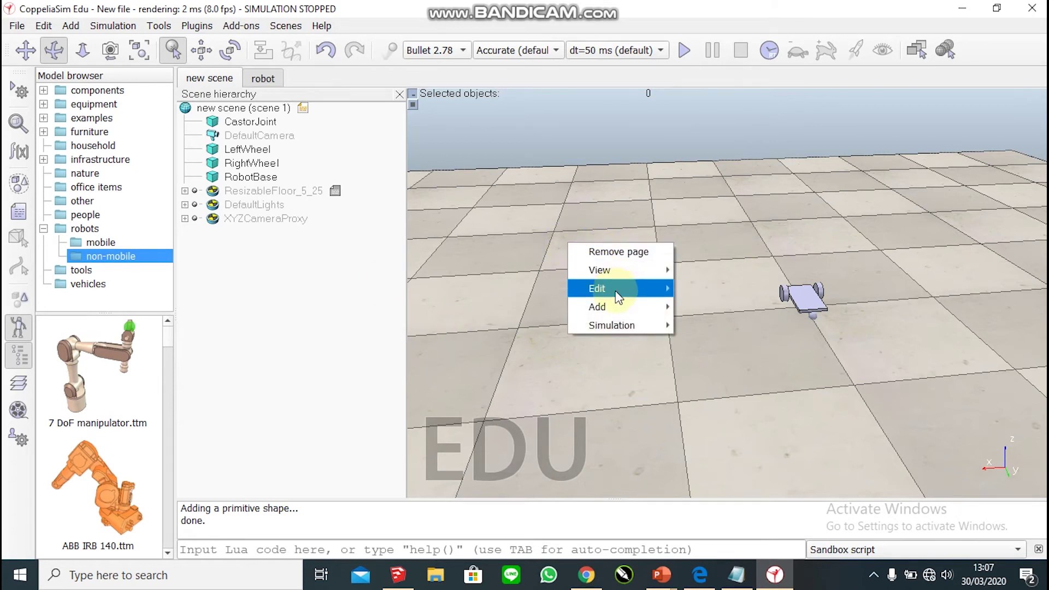
mouse_move(623, 309)
mouse_move(866, 305)
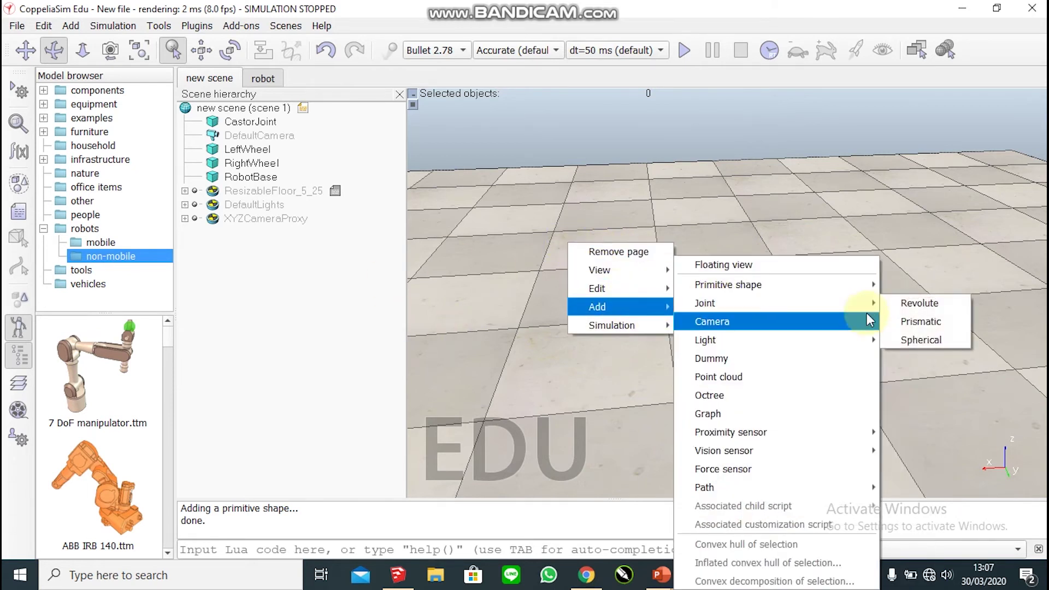
left_click(906, 304)
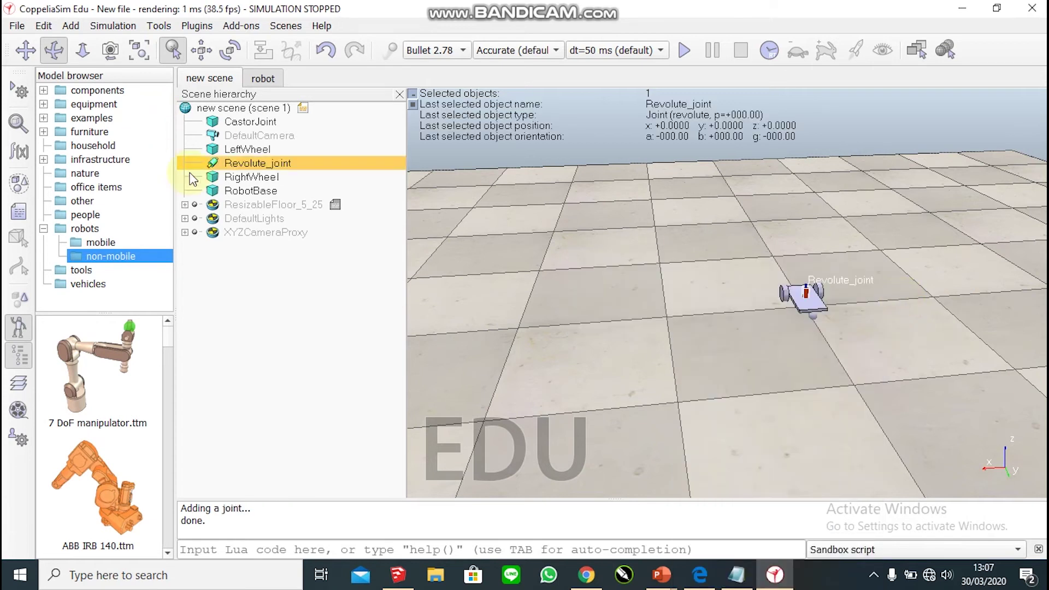
Rename the revolute joint in the scene hierarchy as LeftMotor.
double_click(284, 163)
key("Escape")
double_click(285, 165)
key("BackSpace")
type("Lef")
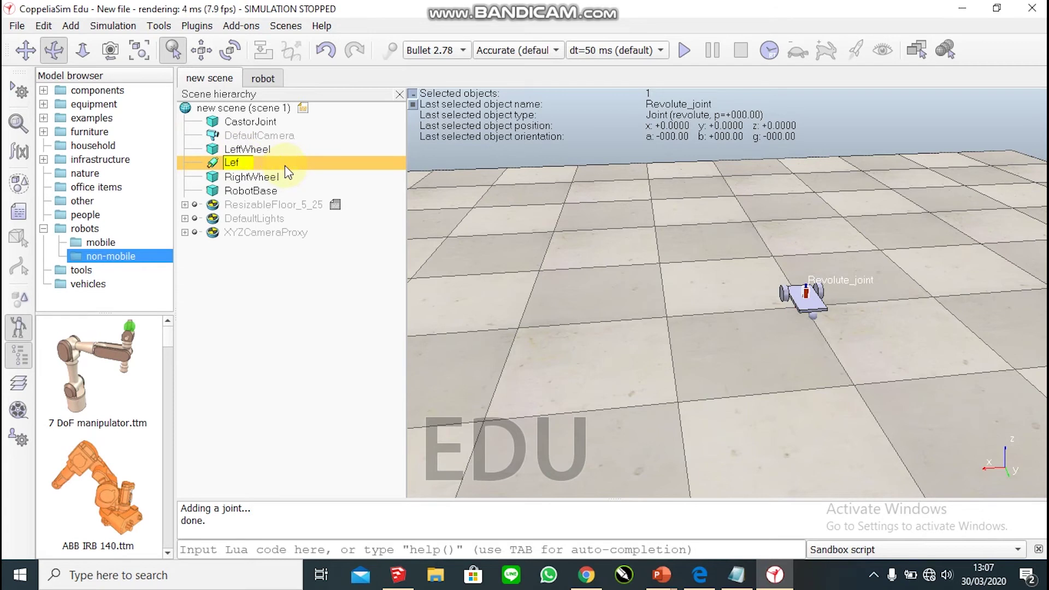
type("tMotor")
key("Return")
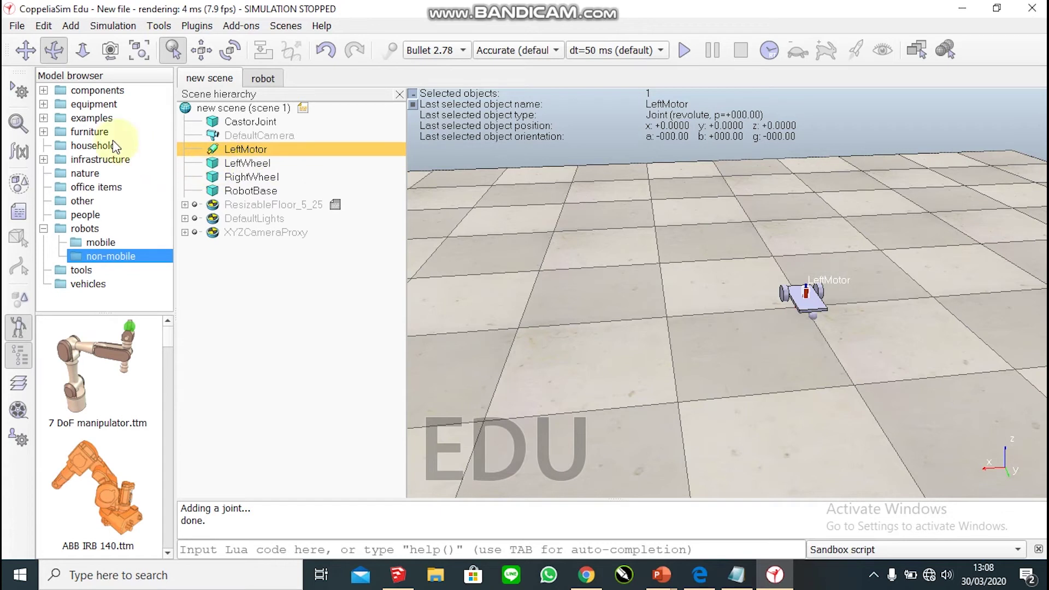
Set LeftMotor's visual length to 0.06 m in its joint properties.
left_click(16, 122)
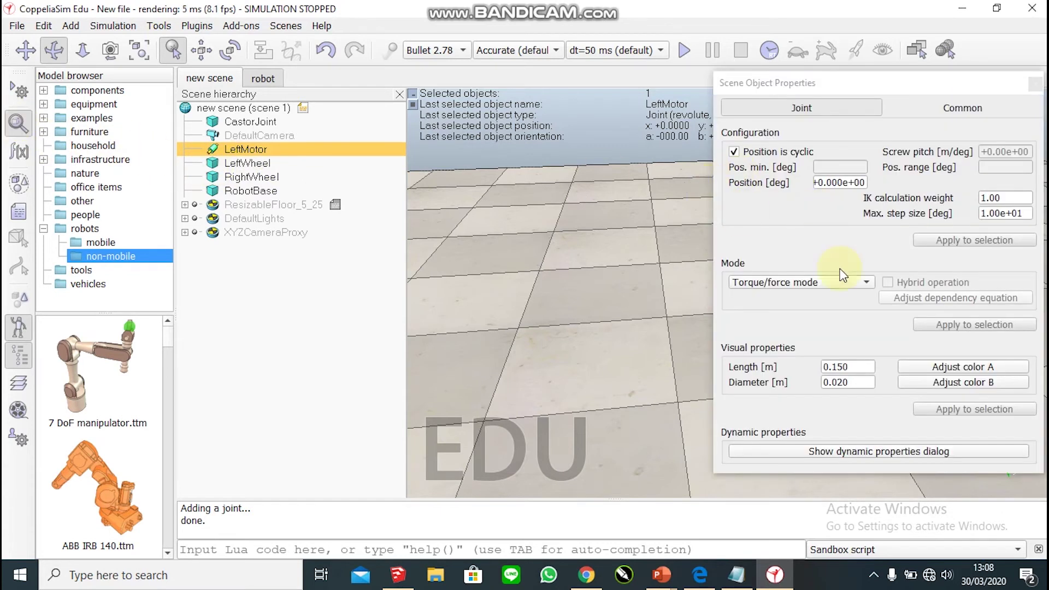
left_click(848, 369)
key("BackSpace")
type("06")
key("Return")
double_click(848, 372)
type("0.06")
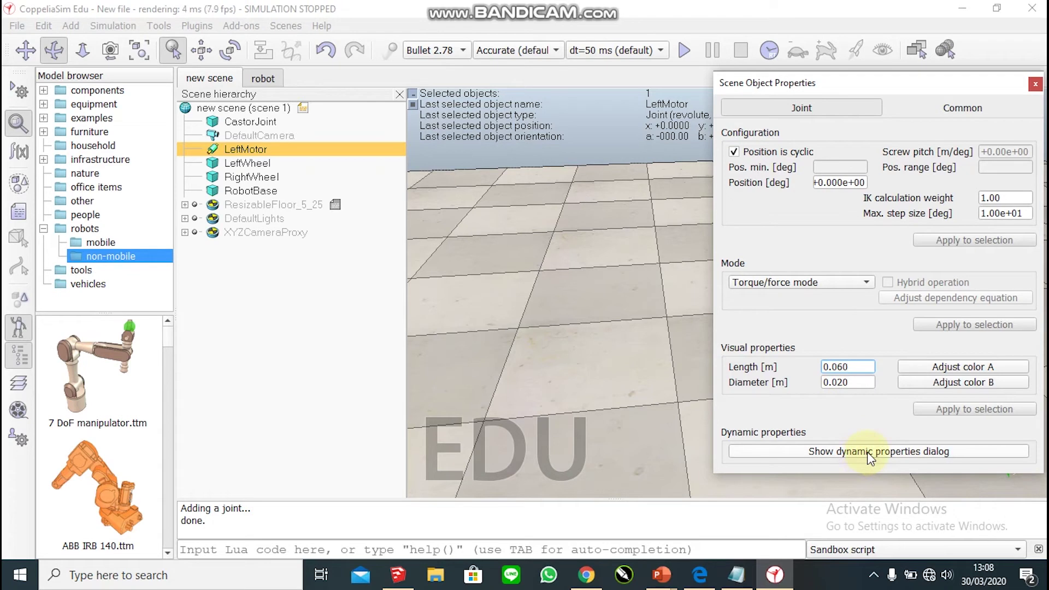
Enable LeftMotor's motor and lock it when the target velocity is zero in the joint's dynamic properties.
left_click(867, 451)
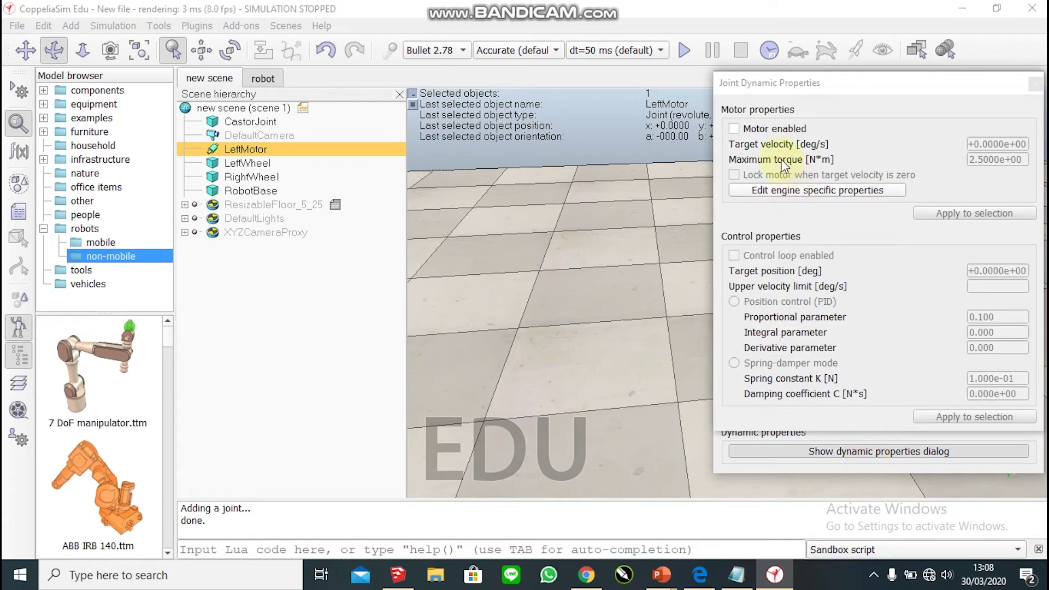
left_click(736, 129)
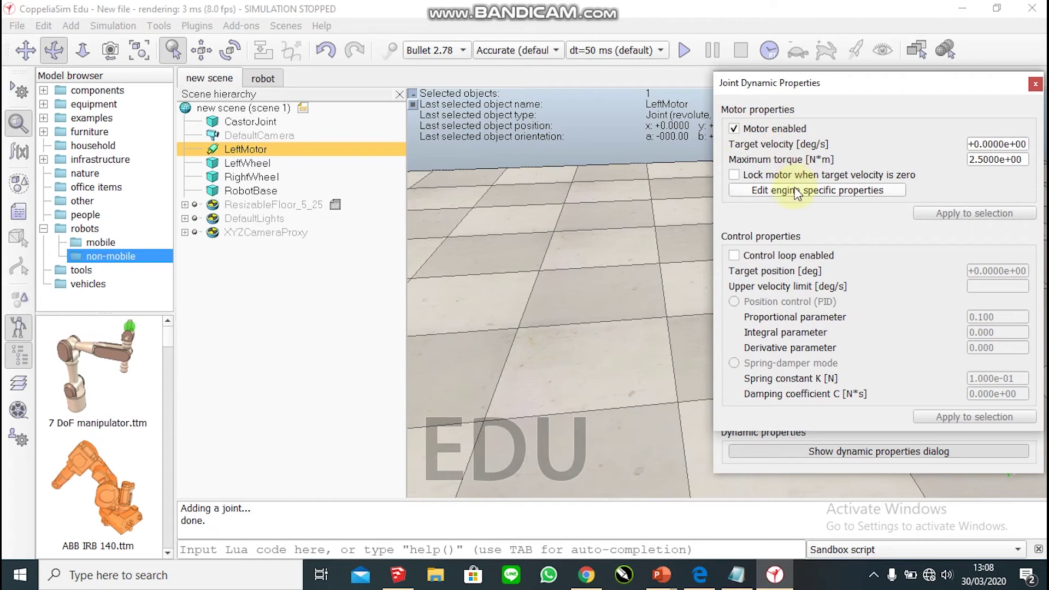
left_click(769, 178)
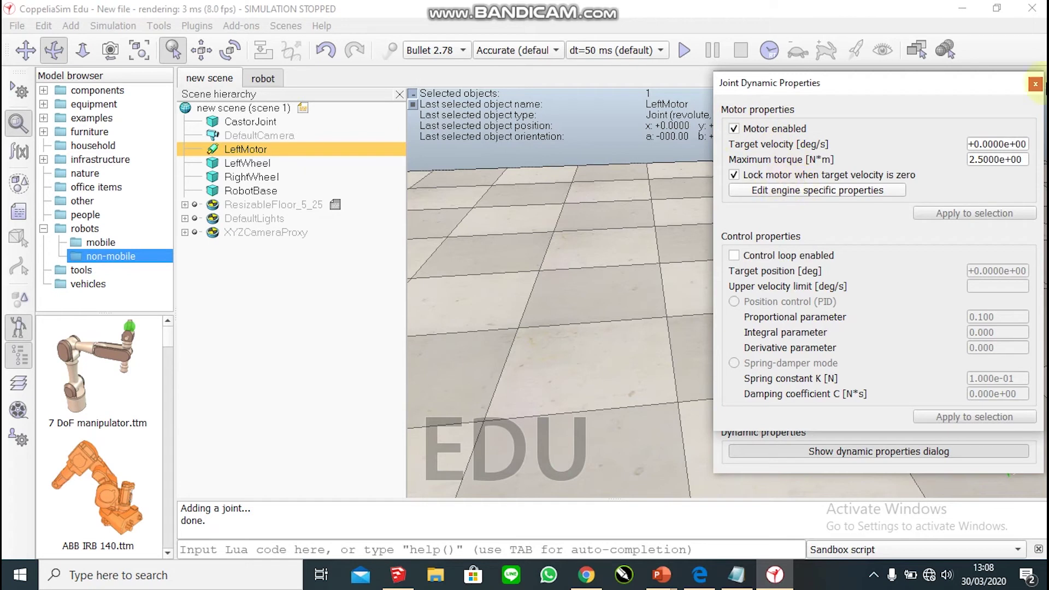
left_click(1035, 86)
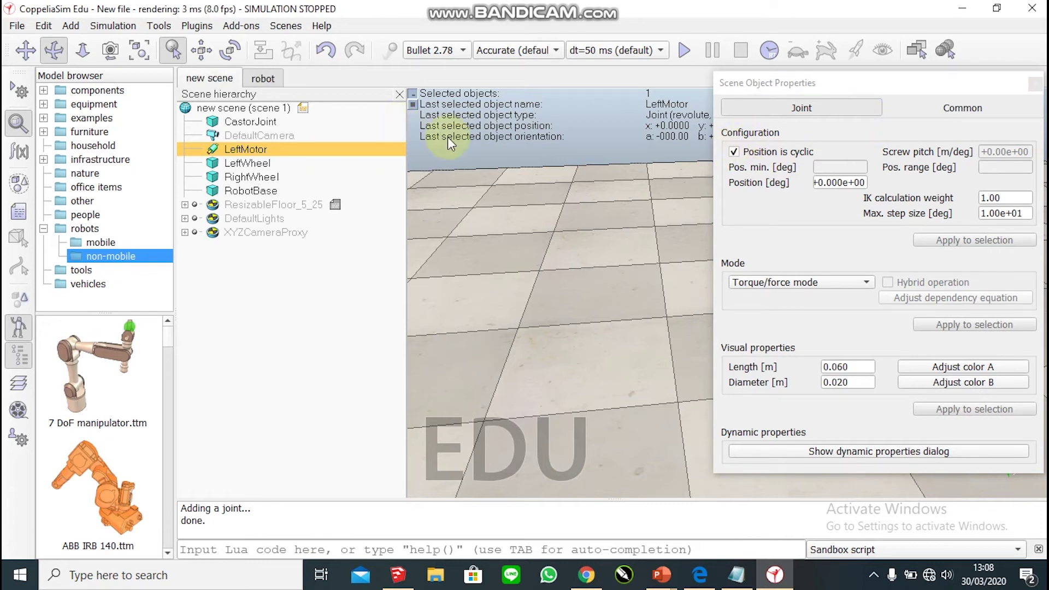
left_click(1000, 84)
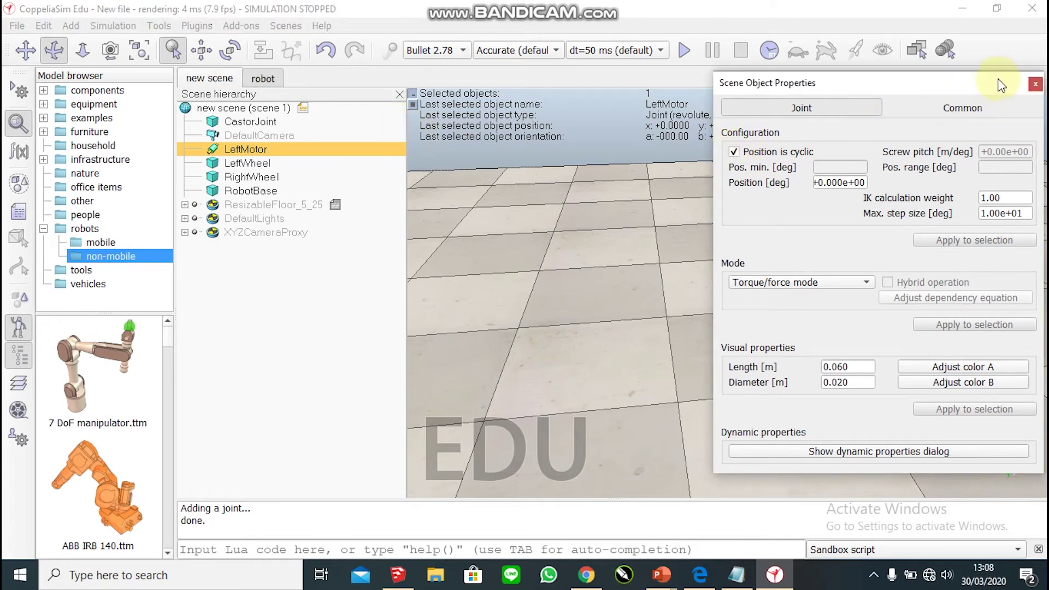
left_click(1032, 85)
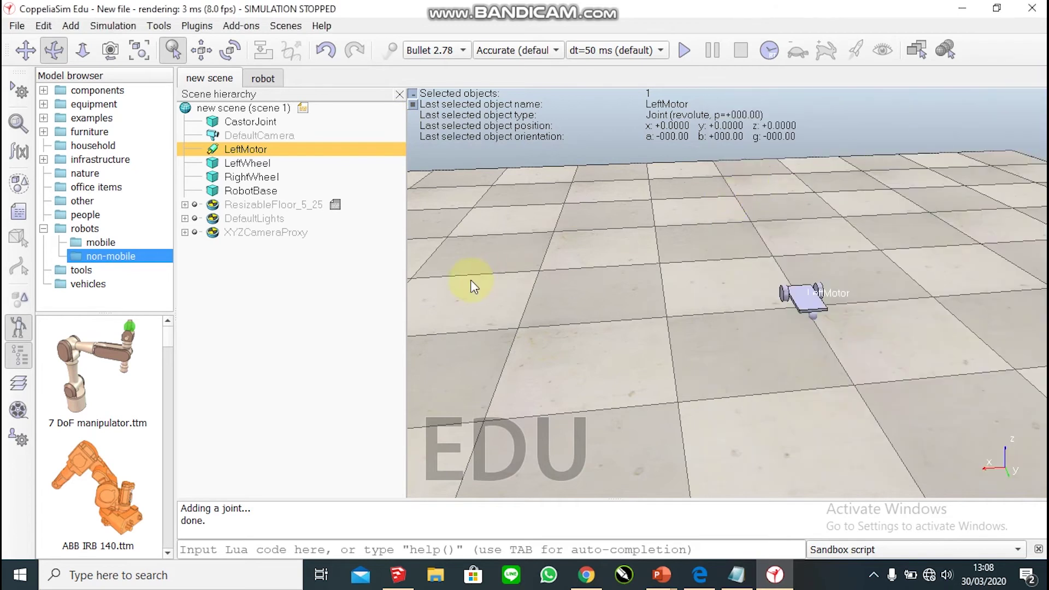
Apply LeftWheel's world position to LeftMotor so that both share the same coordinates, and clear the selection.
left_click(256, 163, "ctrl")
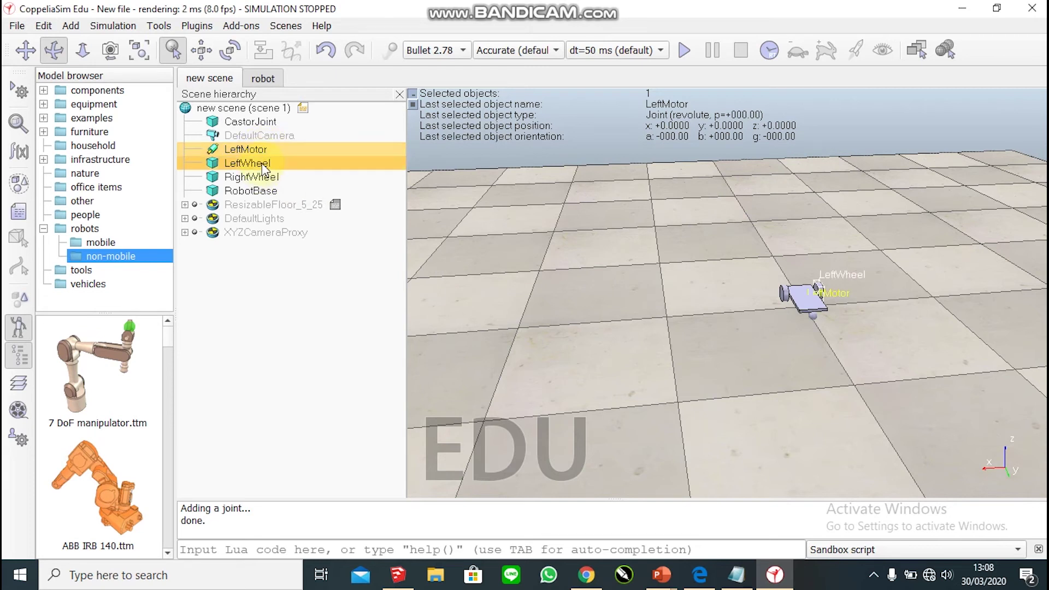
left_click(211, 60)
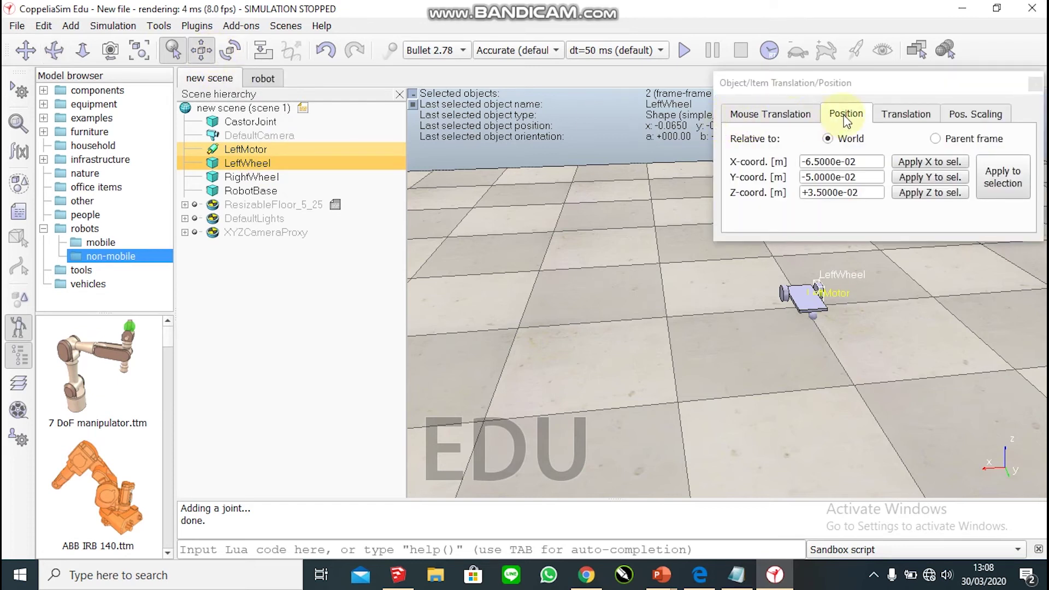
left_click(1011, 185)
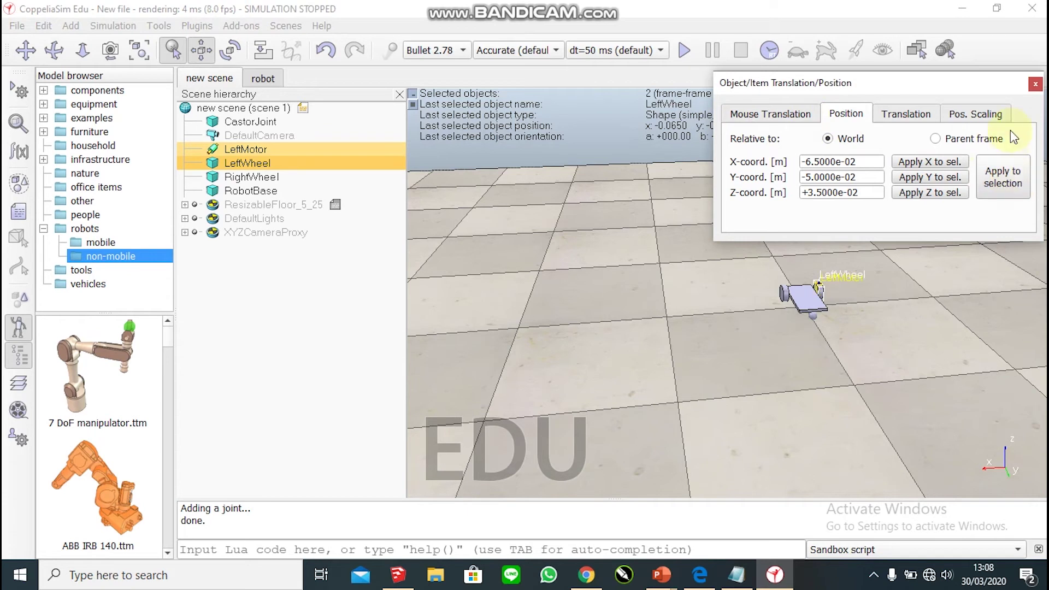
left_click(1035, 85)
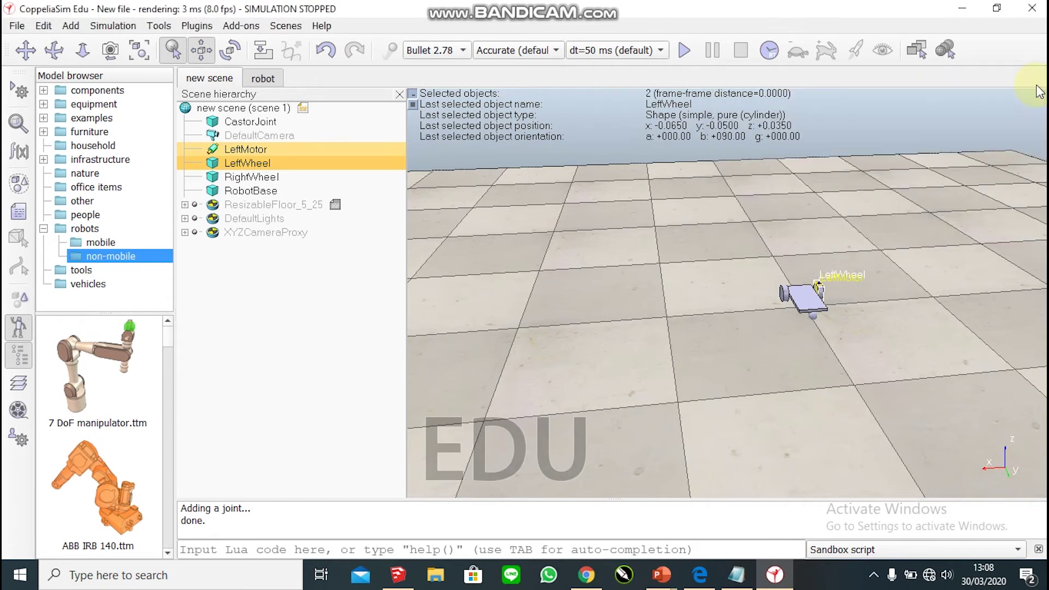
left_click(853, 305)
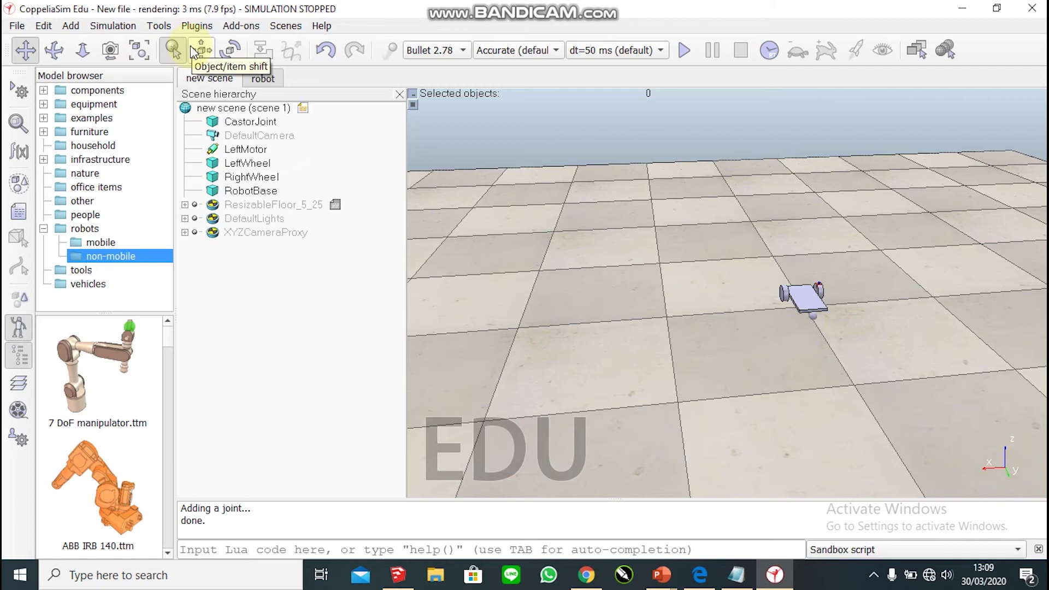
Set LeftMotor's world orientation to a beta angle of 90 degrees and clear the selection.
left_click(231, 57)
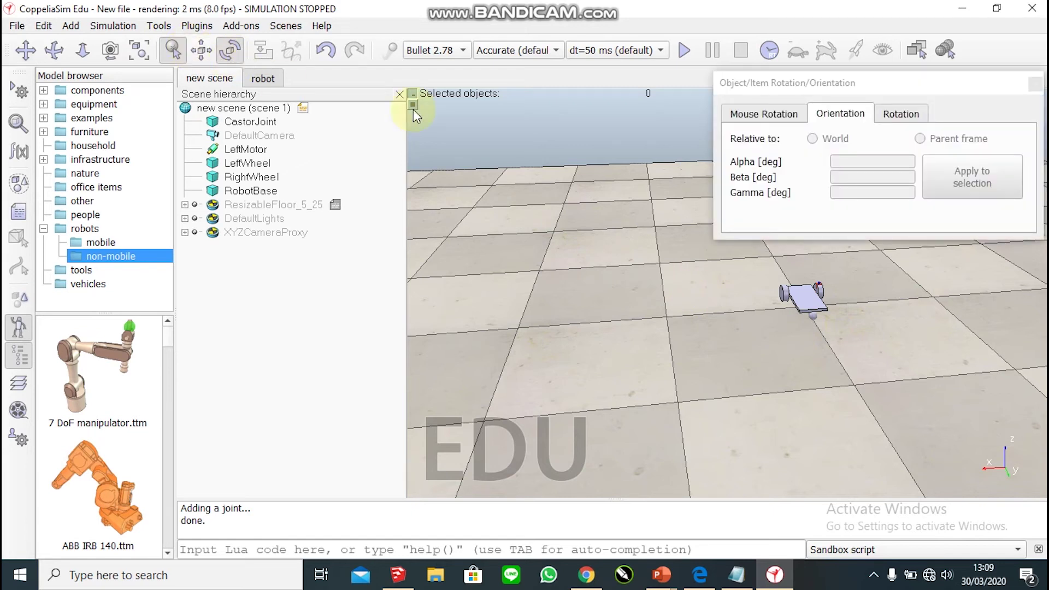
left_click(1033, 86)
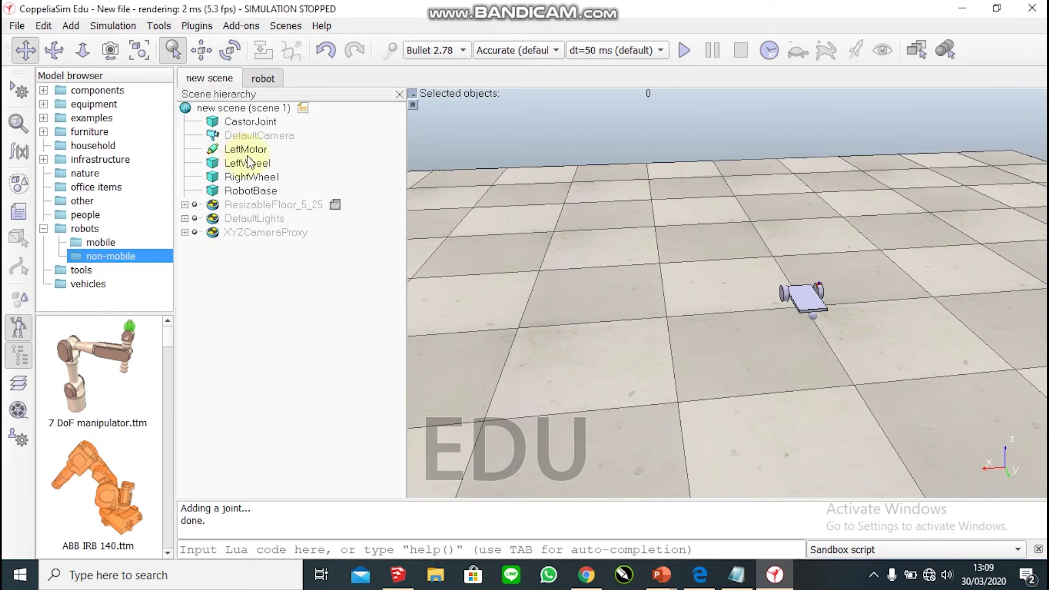
left_click(247, 155)
left_click(232, 52)
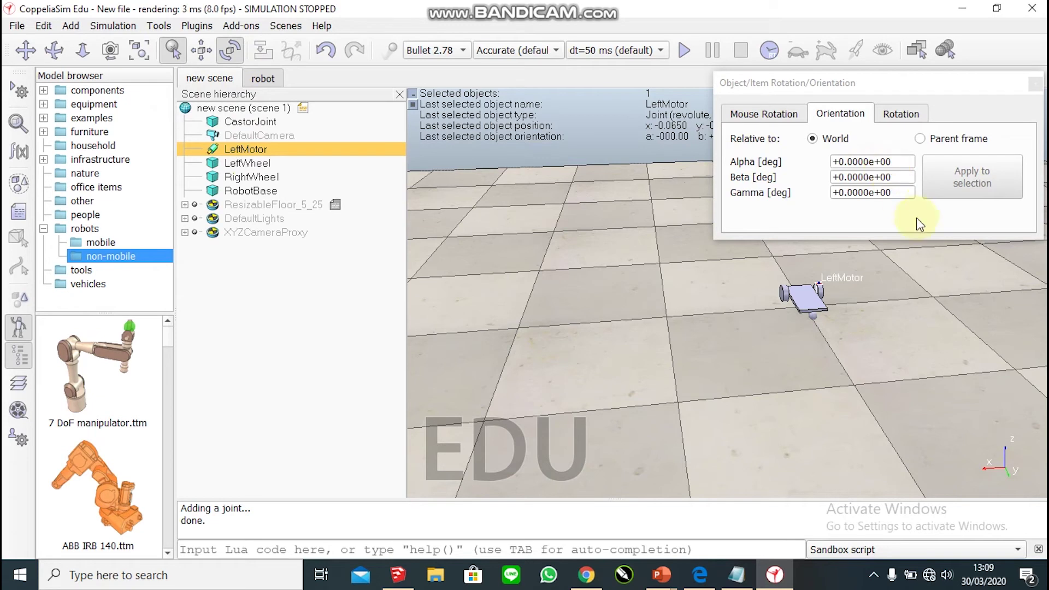
left_click(900, 180)
key("ctrl+a")
type("9.0")
key("Return")
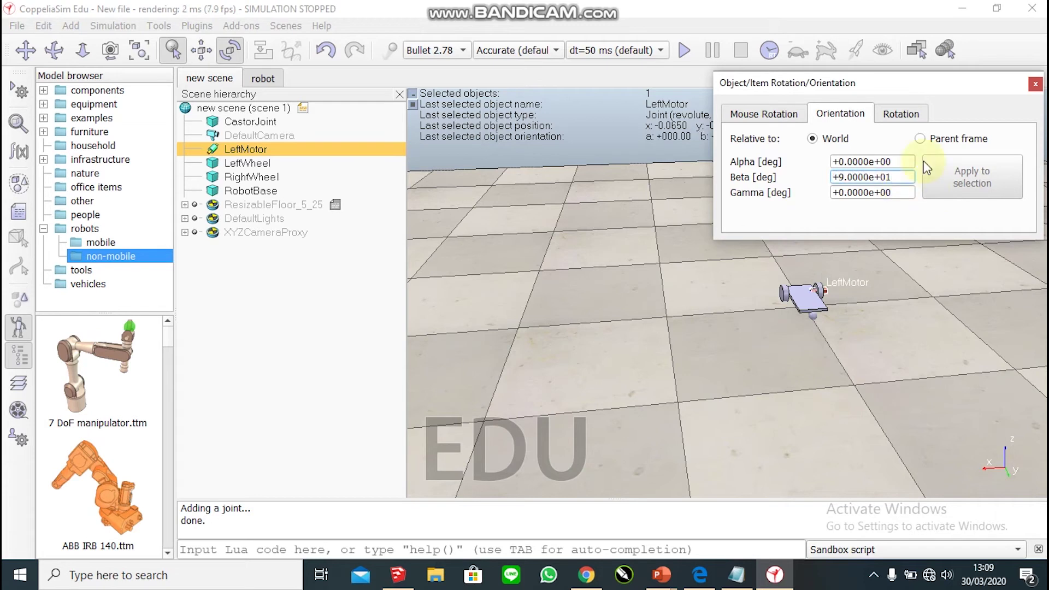
left_click(1035, 84)
left_click(904, 296)
left_click_drag(885, 326, 692, 343)
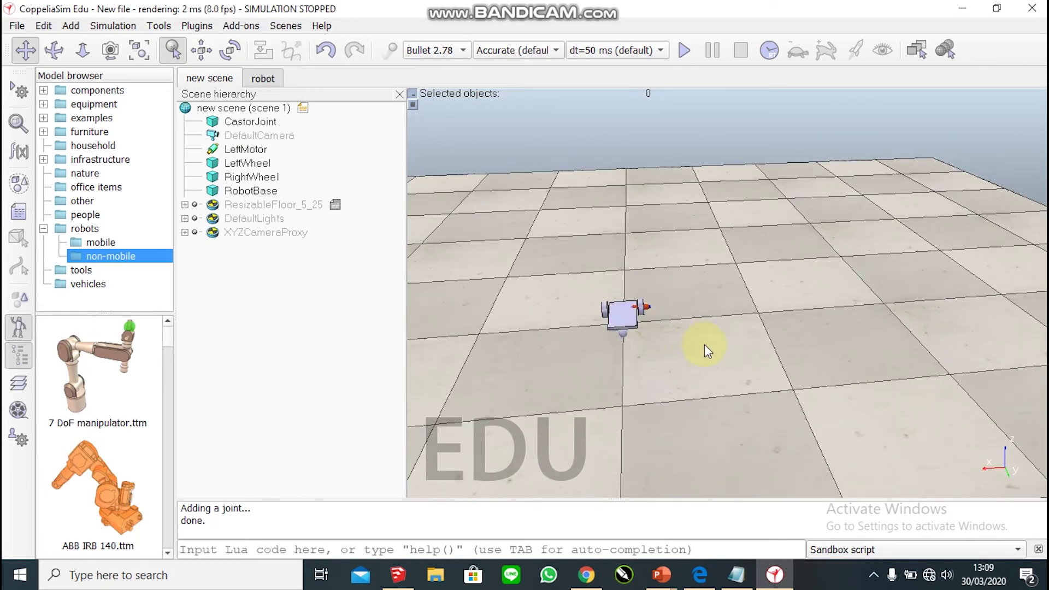
Duplicate the LeftMotor joint by copying it and pasting the copy into the scene.
left_click(258, 150)
right_click(259, 151)
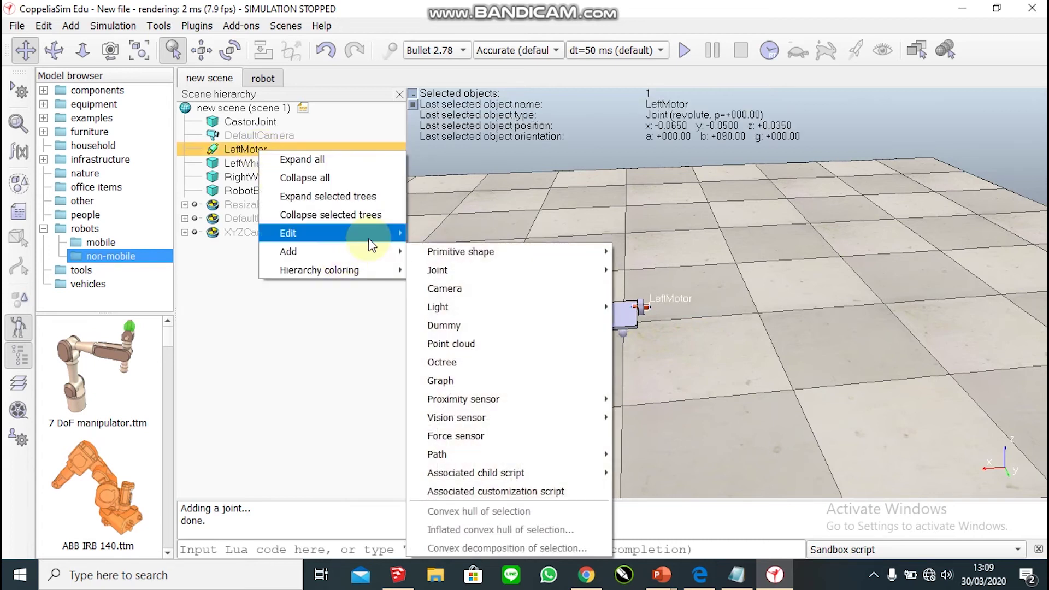
mouse_move(372, 245)
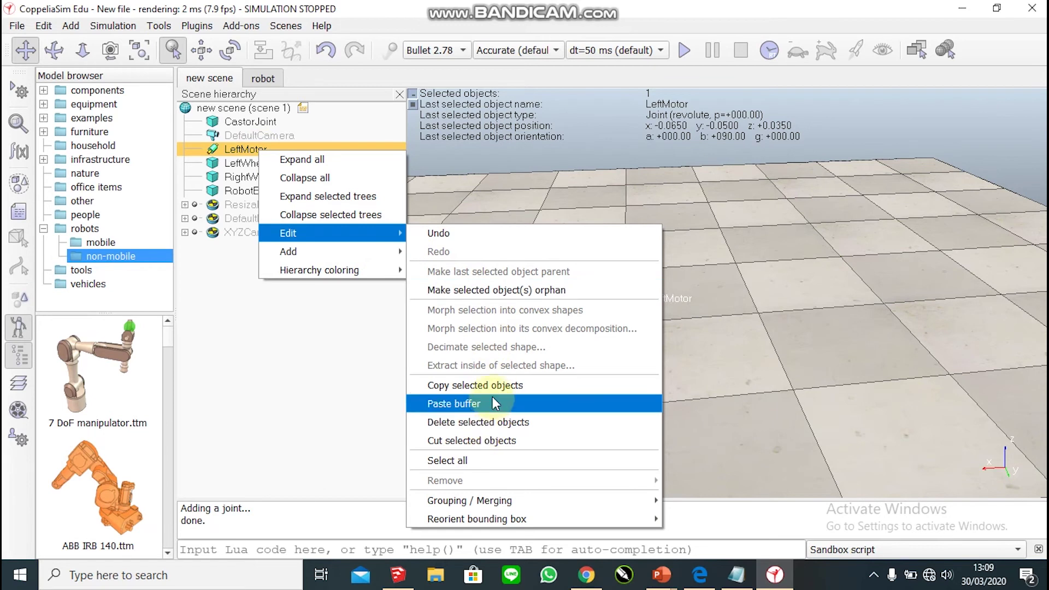
left_click(481, 385)
left_click(484, 322)
right_click(480, 237)
mouse_move(543, 293)
left_click(634, 452)
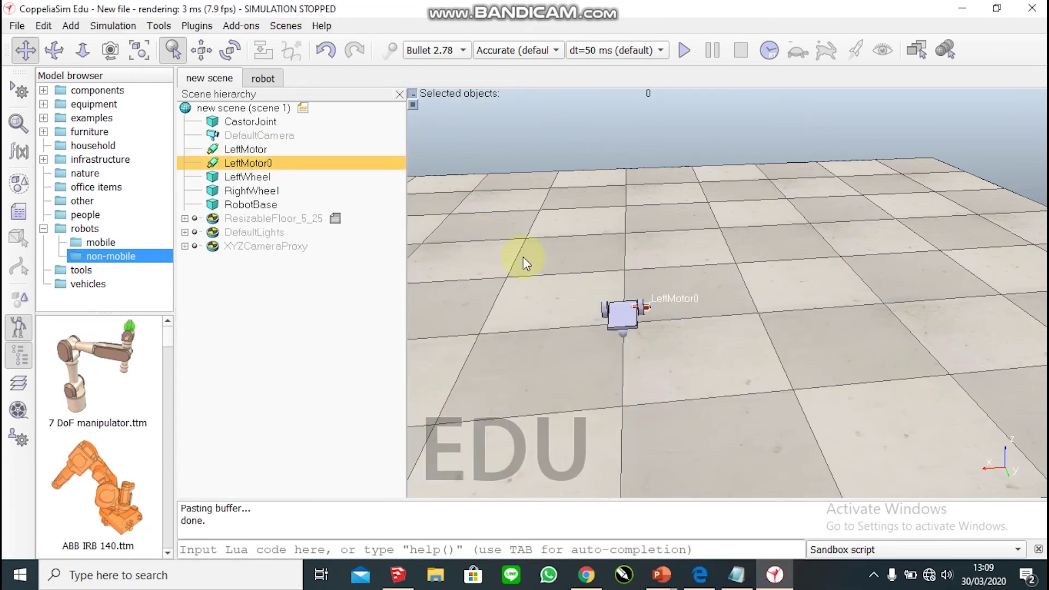
Rename the copied motor joint in the scene hierarchy as RightMotor.
double_click(264, 163)
key("BackSpace")
key("Left")
key("Left")
key("Left")
key("Left")
key("Left")
key("BackSpace")
key("BackSpace")
key("BackSpace")
key("BackSpace")
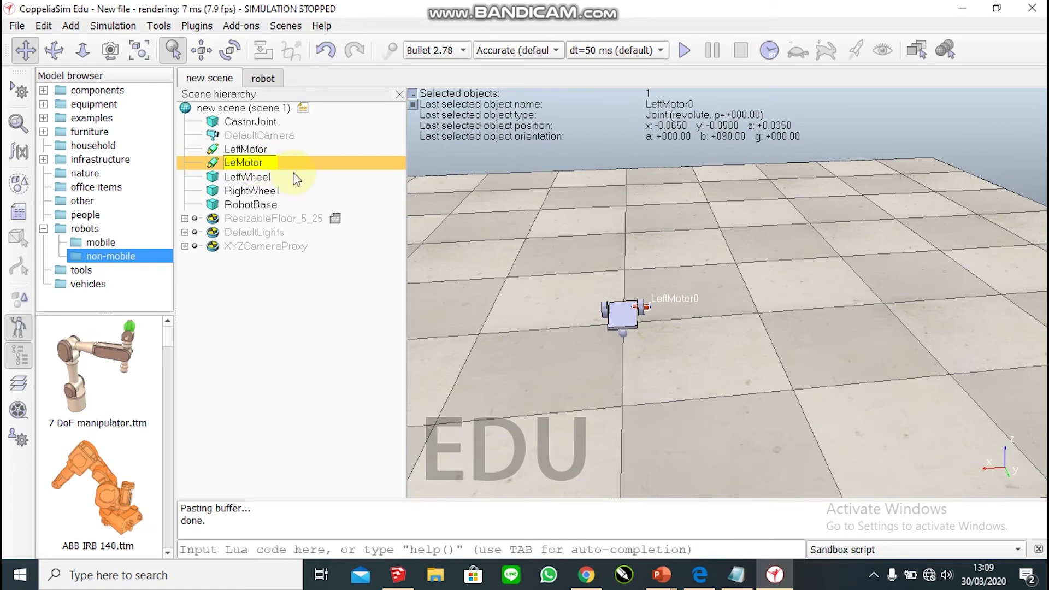
type("Right")
key("Return")
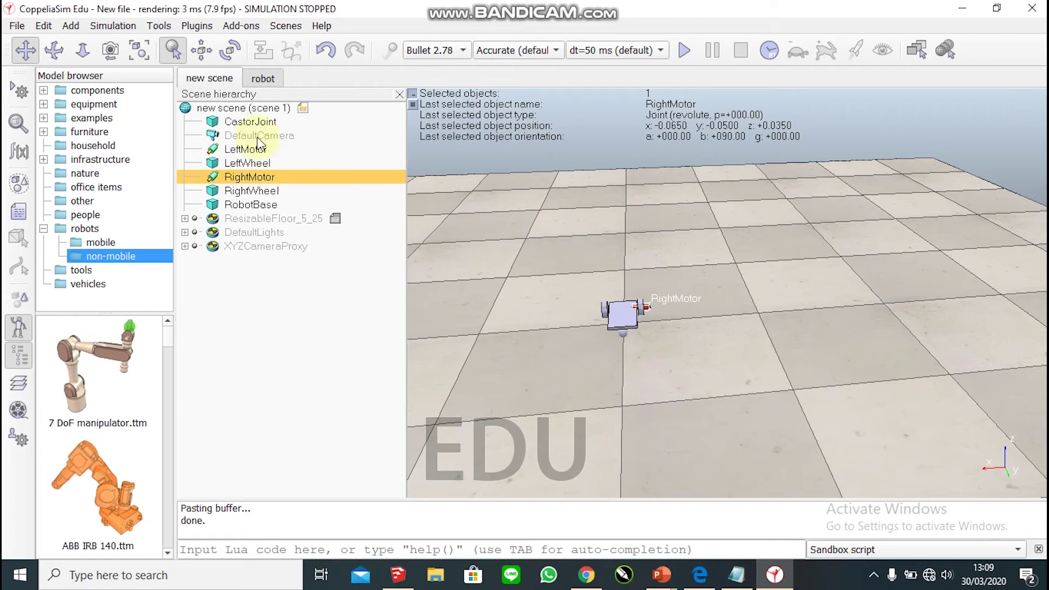
Set RightMotor's world X position to +0.065 m so that it sits on the opposite side of the base.
left_click(202, 54)
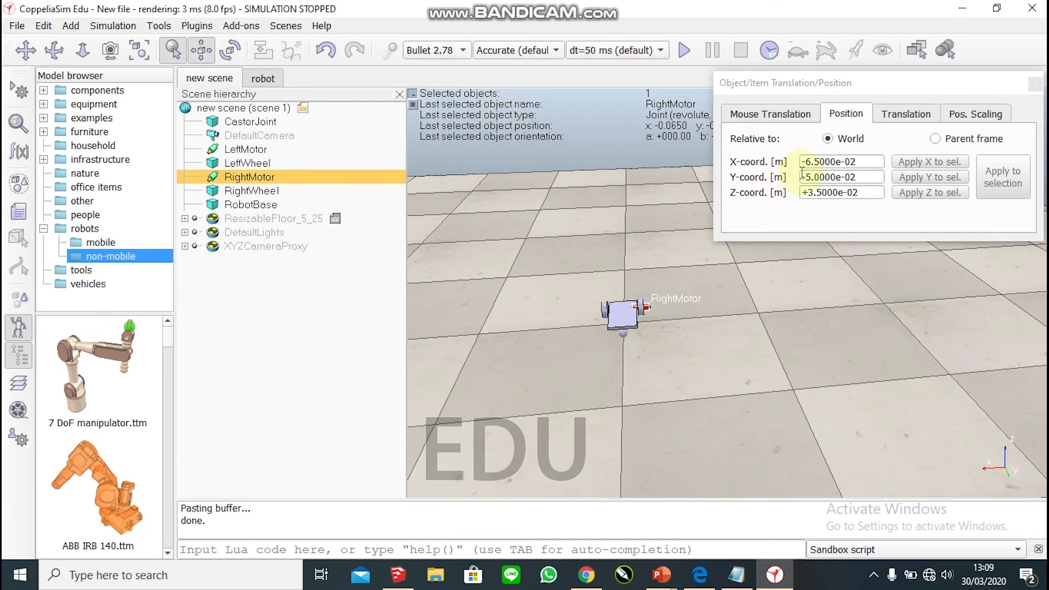
left_click(805, 162)
key("BackSpace")
type("+")
key("Return")
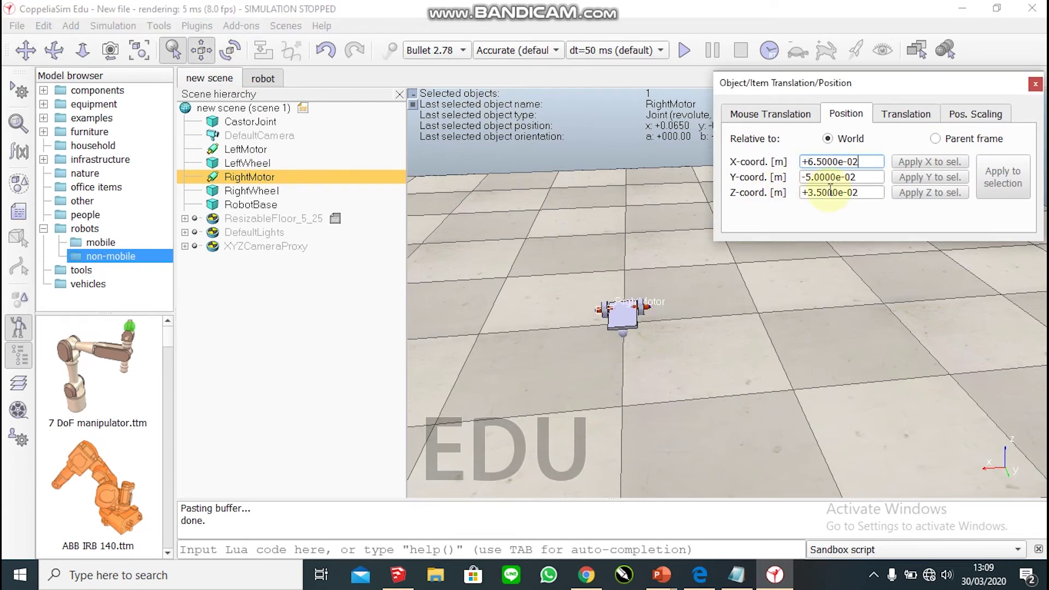
left_click(1034, 85)
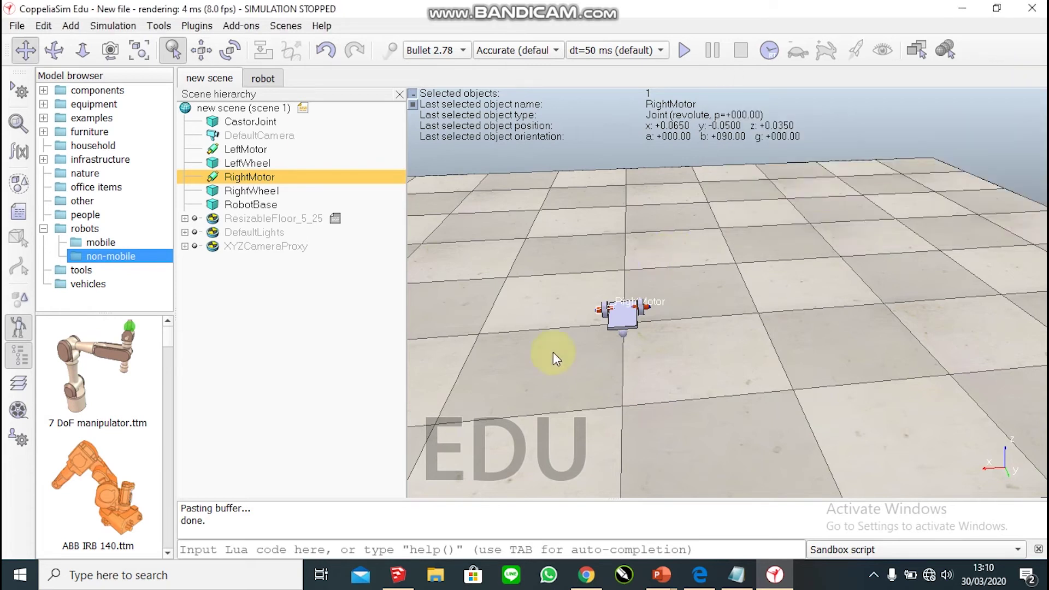
Add a force sensor to the scene and rename it CastorSensor.
left_click_drag(520, 365, 503, 314)
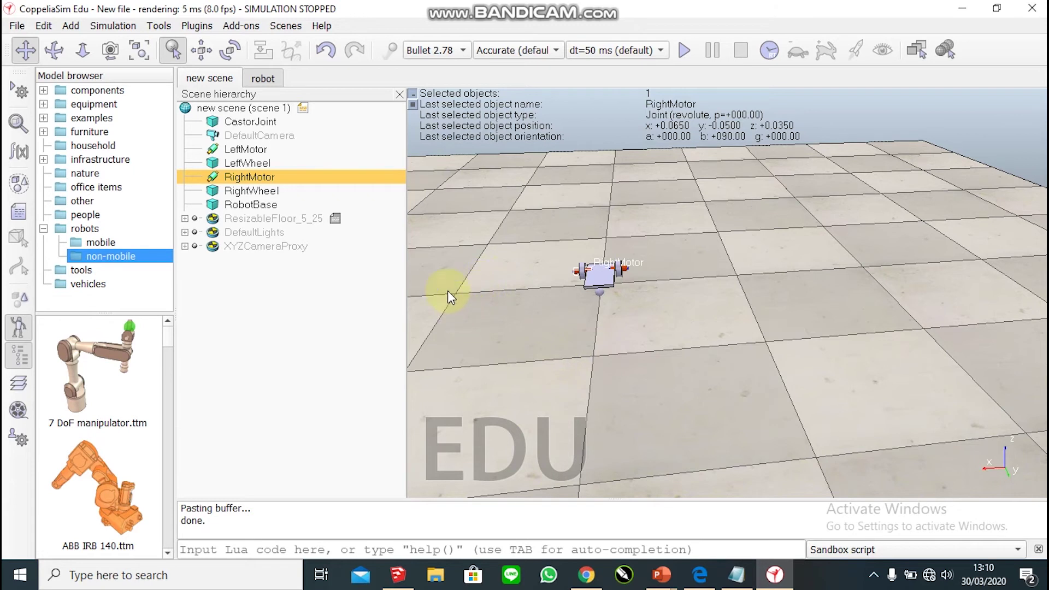
right_click(471, 233)
mouse_move(530, 300)
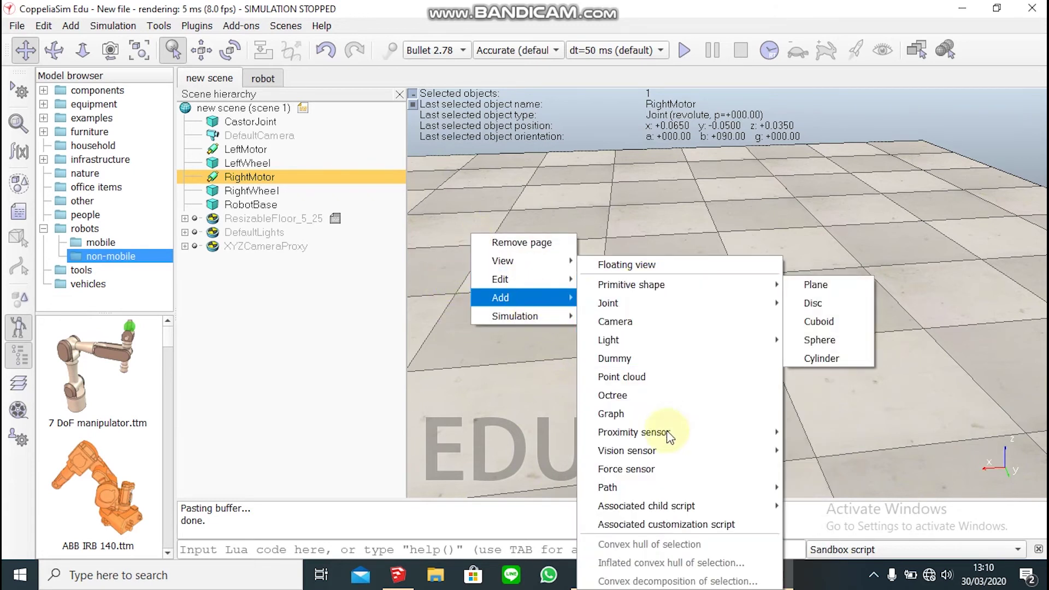
mouse_move(651, 448)
left_click(639, 469)
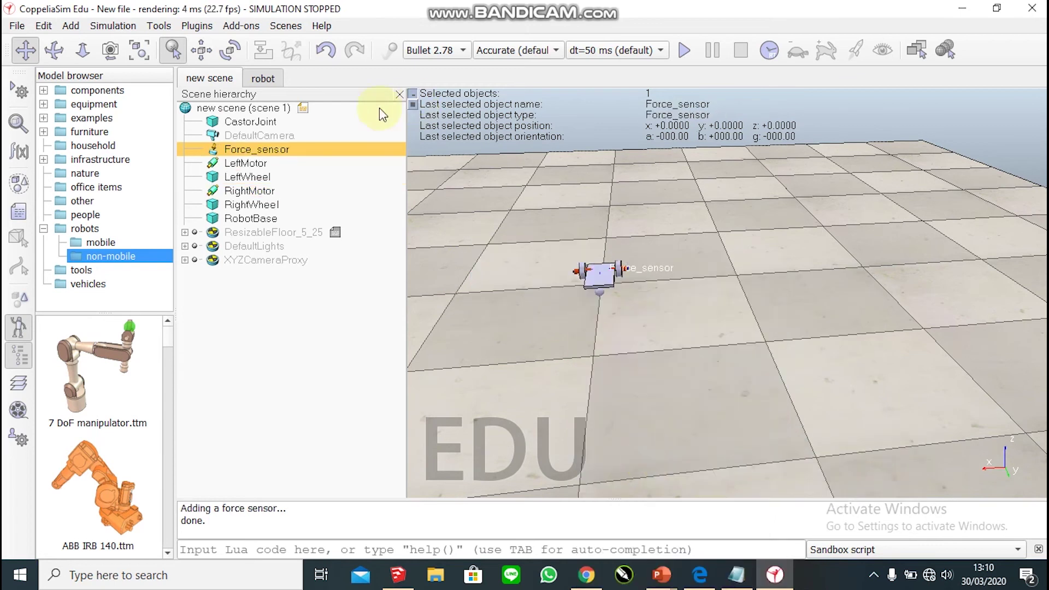
double_click(289, 152)
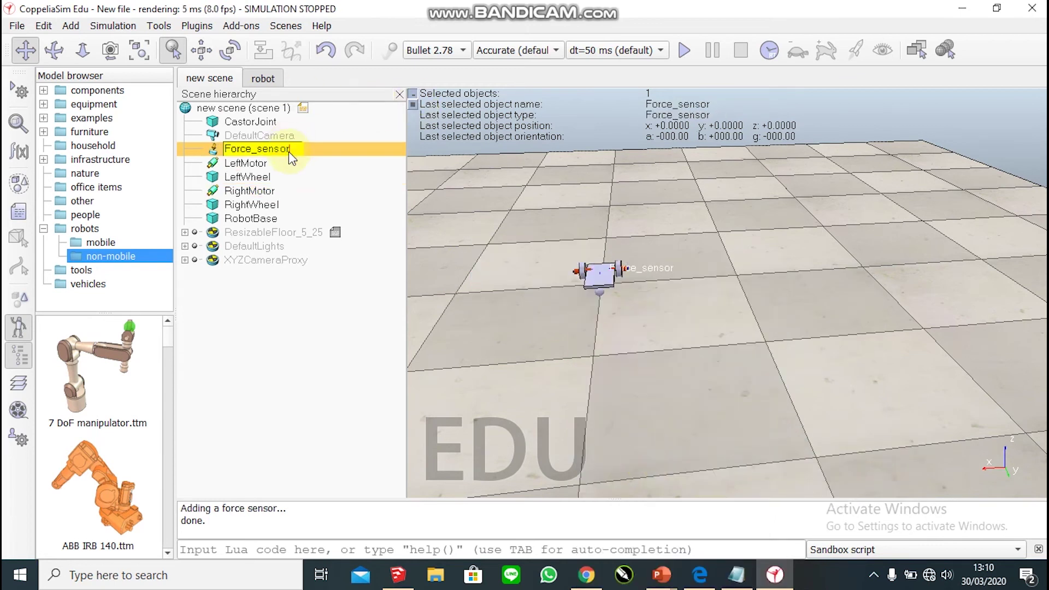
key("BackSpace")
type("CastorSensor")
key("Return")
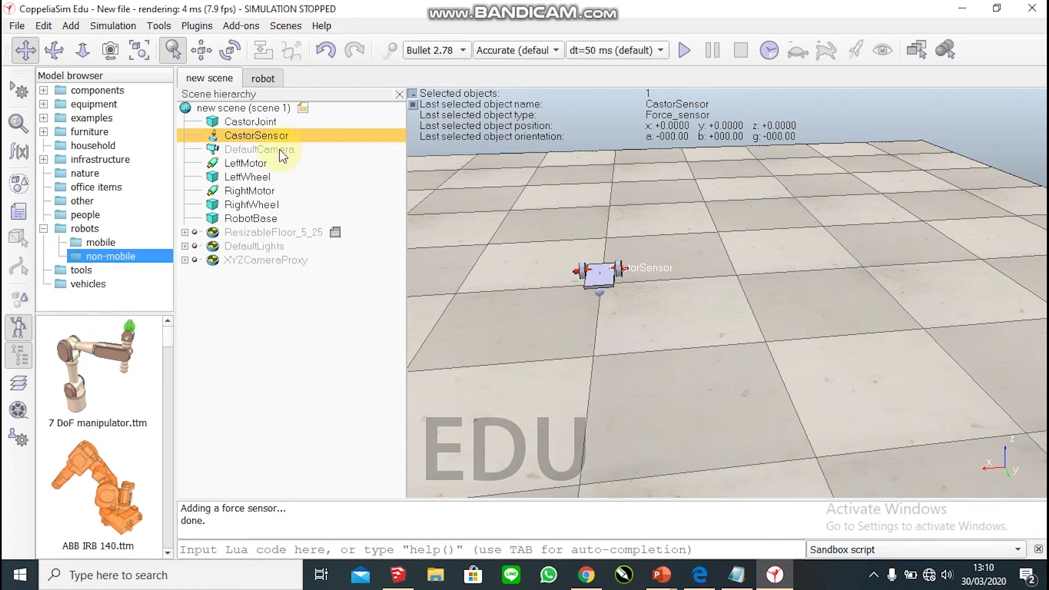
Set CastorSensor's visual object size to 0.030 m in its force sensor properties.
left_click(16, 125)
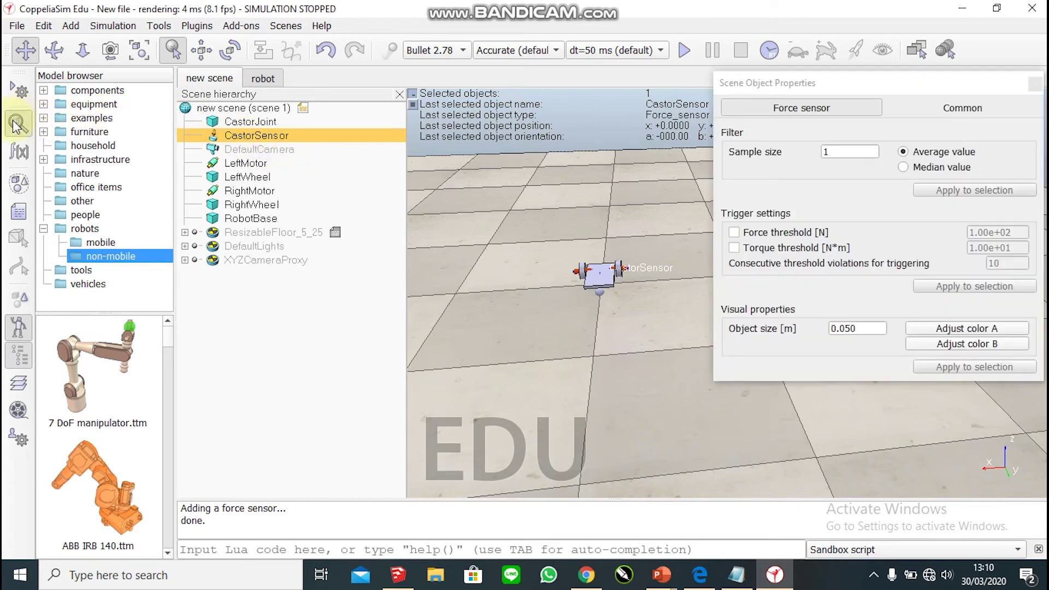
left_click(876, 329)
key("ctrl+a")
type("0.030")
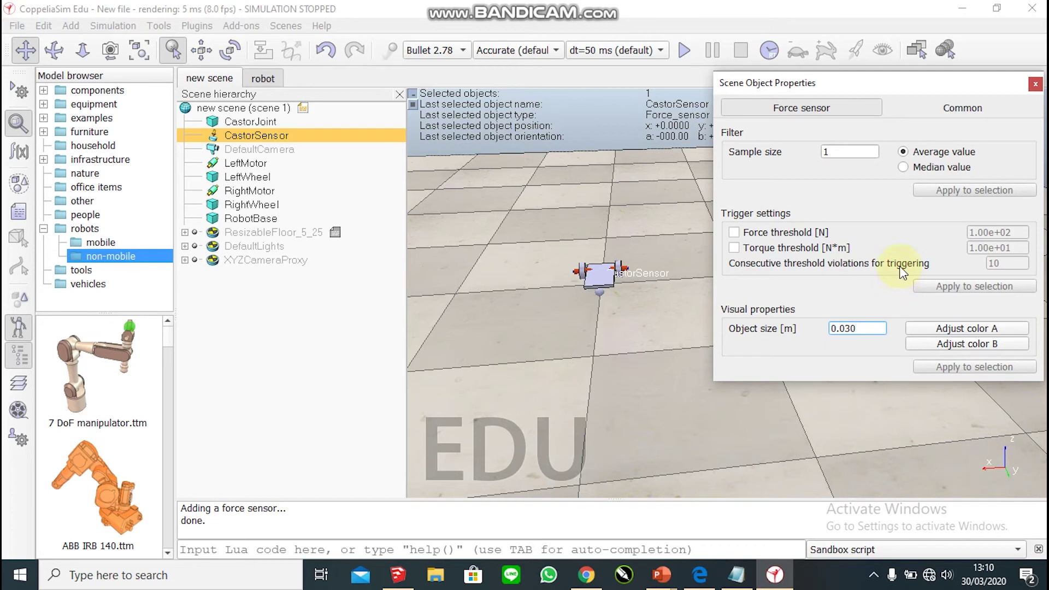
left_click(1035, 85)
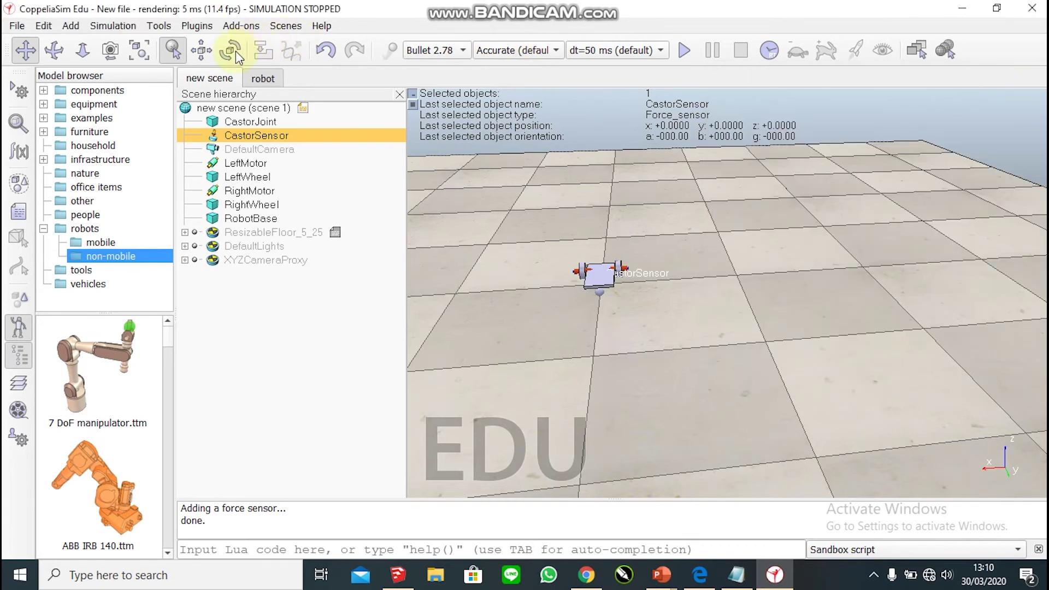
Position CastorSensor in world coordinates at X 0, Y 0.1 and Z 0.03 m, and clear the selection.
left_click(201, 52)
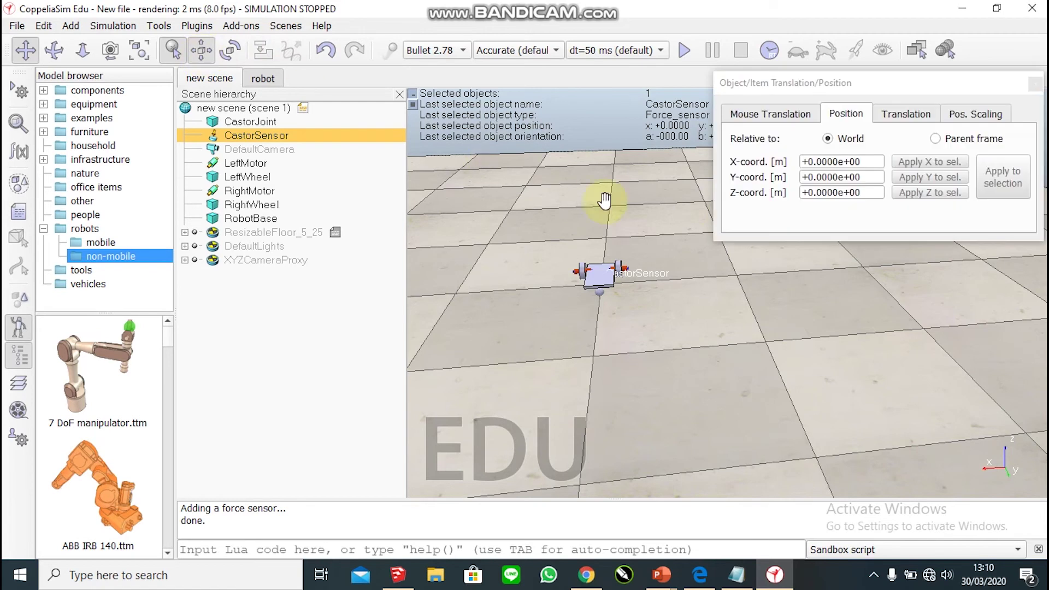
left_click(851, 161)
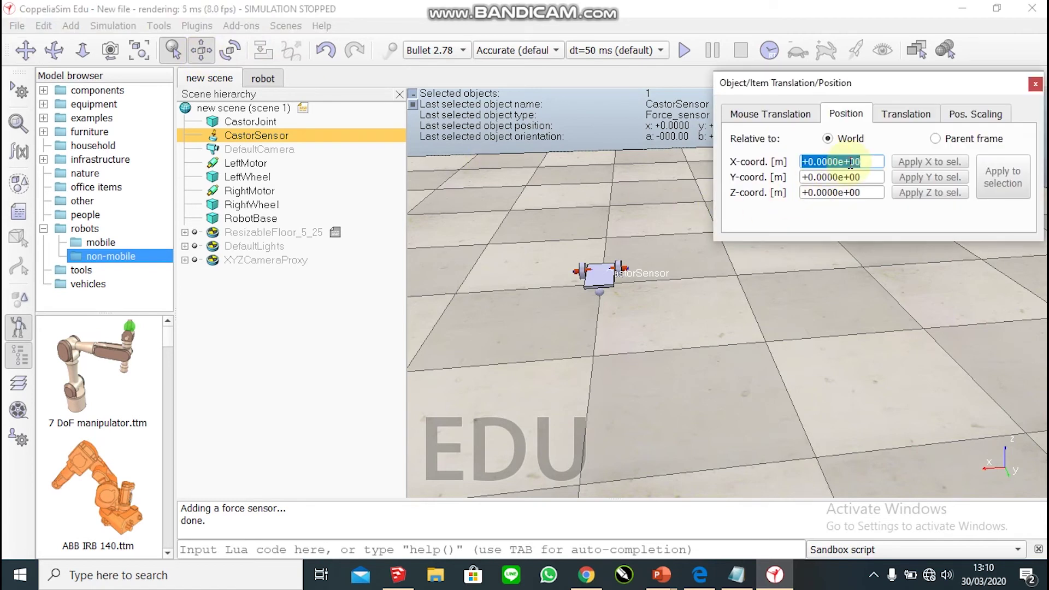
type("0.0")
key("Tab")
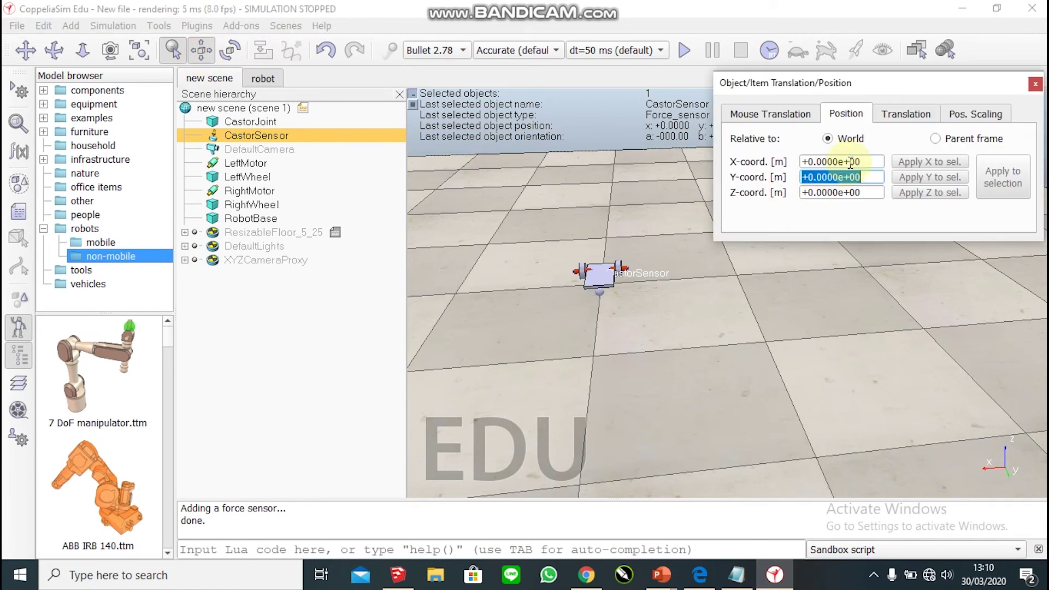
type("0.1")
key("Tab")
type("0.03")
key("Return")
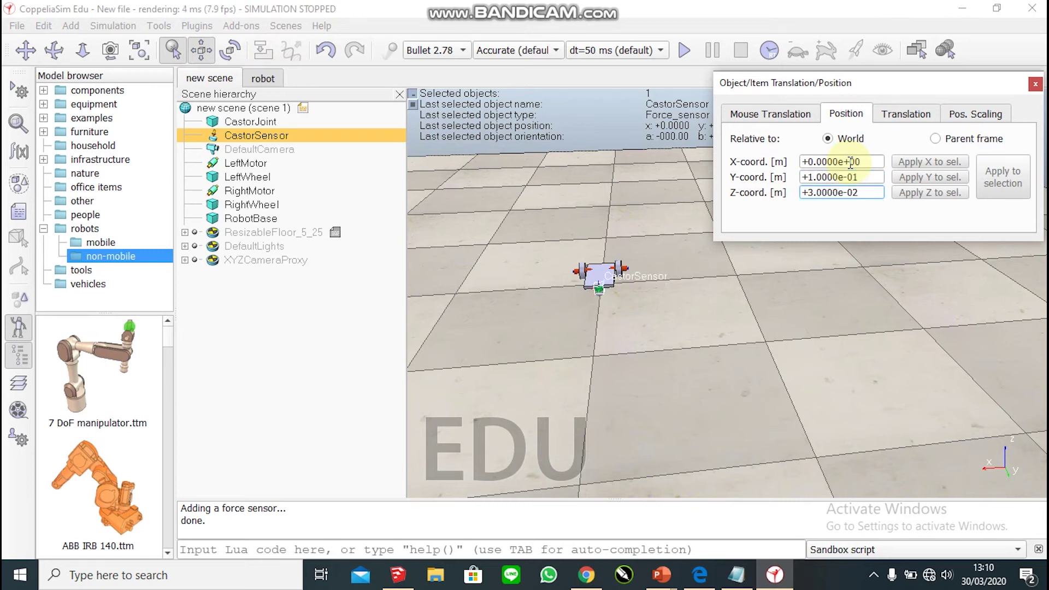
left_click(1035, 85)
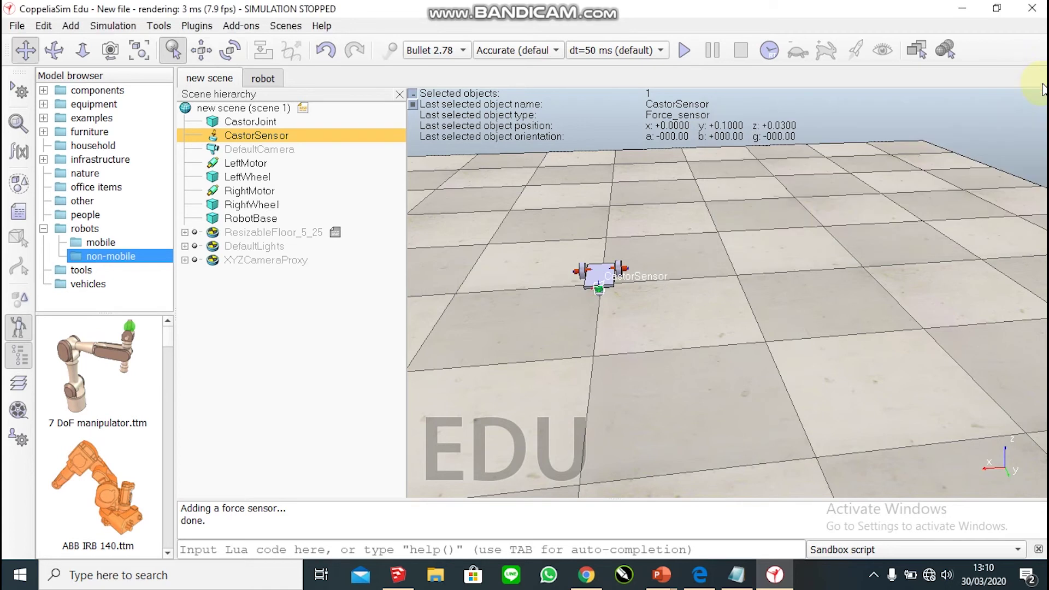
left_click(720, 276)
Make the wheels, motors, CastorSensor and CastorJoint children of RobotBase in the scene hierarchy.
left_click_drag(606, 304, 705, 349)
left_click(249, 205)
mouse_move(248, 208)
left_mouse_down()
mouse_move(255, 224)
mouse_move(264, 192)
mouse_move(266, 210)
mouse_move(252, 179)
mouse_move(260, 206)
left_mouse_up()
left_click_drag(264, 163, 264, 193)
left_click_drag(269, 136, 268, 192)
left_click_drag(269, 123, 265, 176)
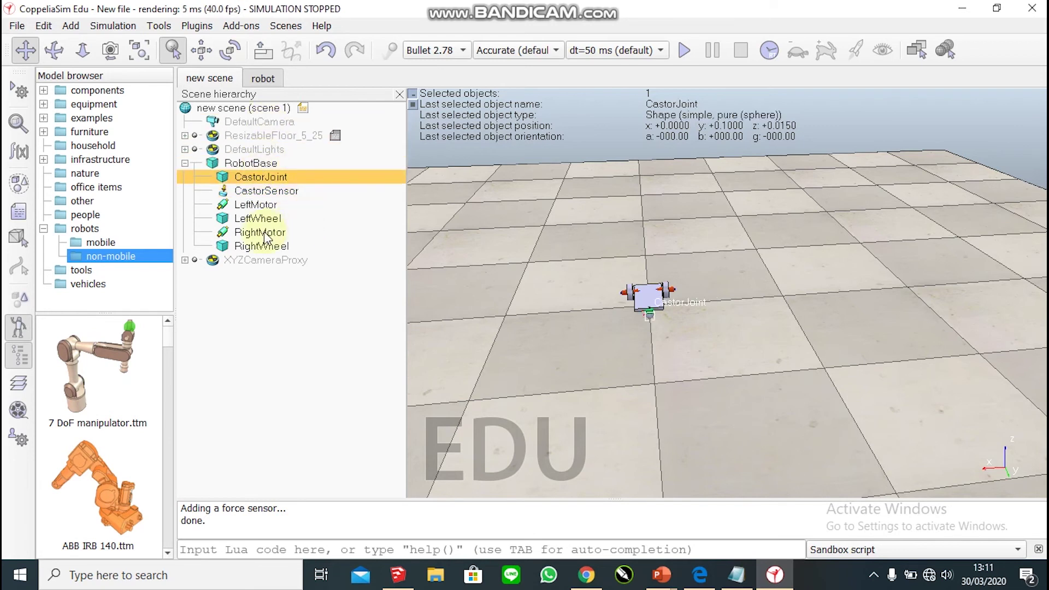
Parent each wheel to its matching motor and CastorJoint to CastorSensor, and clear the selection.
left_click_drag(278, 251, 277, 202)
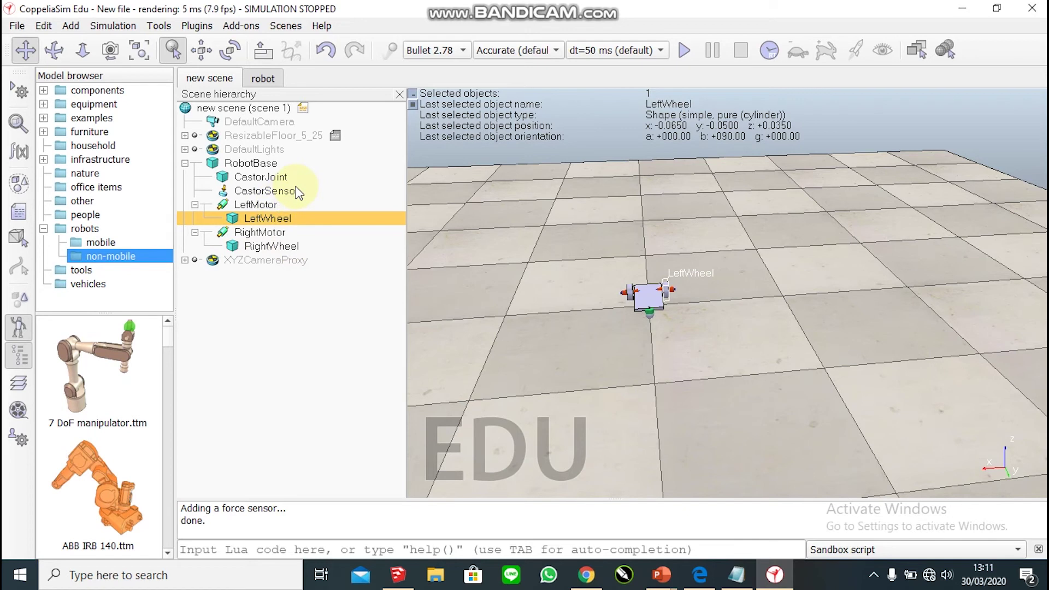
left_click_drag(280, 177, 288, 195)
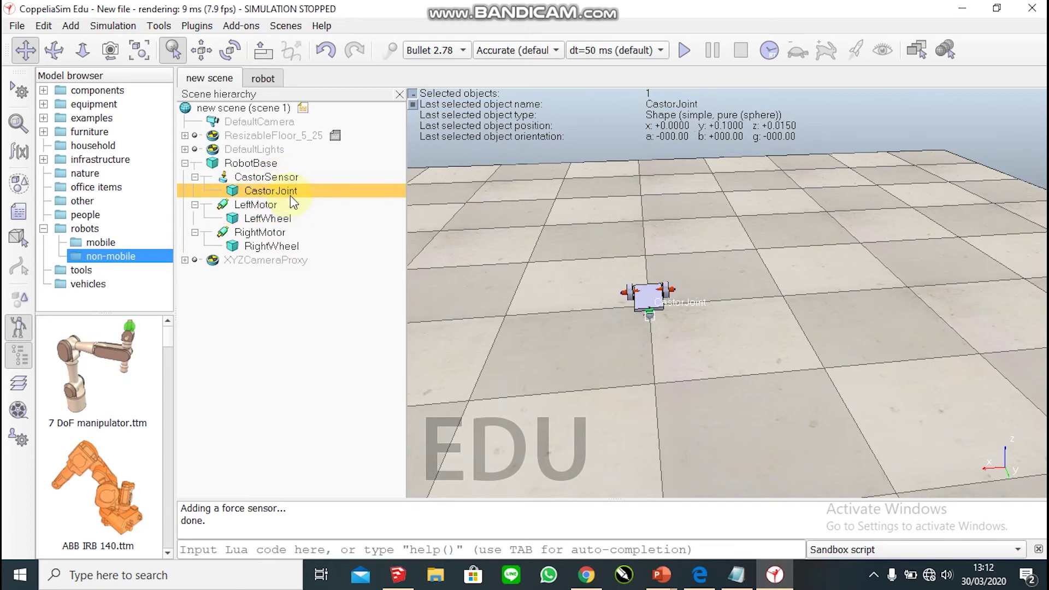
left_click(546, 242)
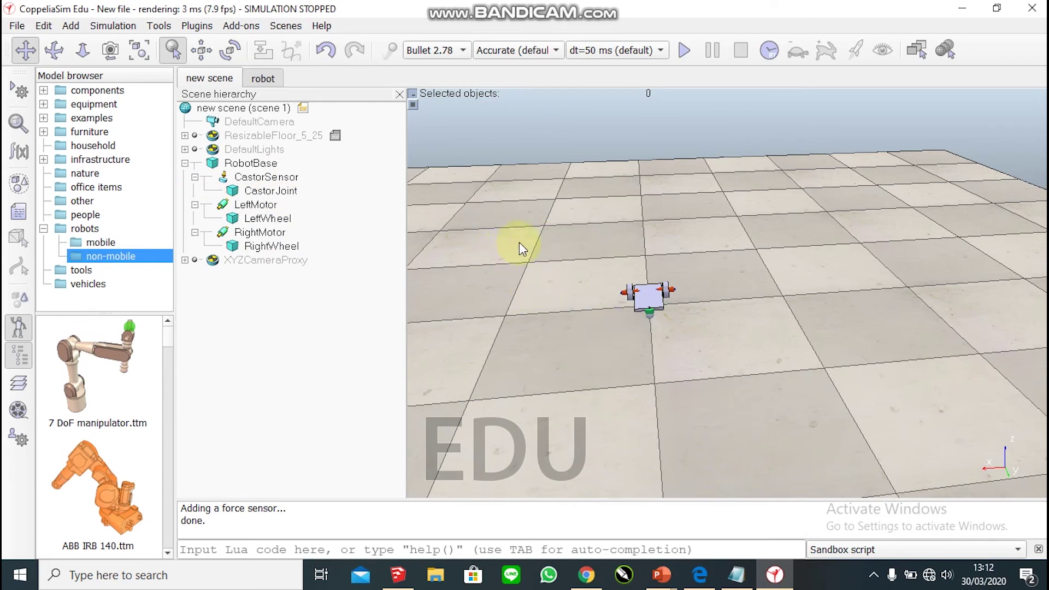
Add a cone-type proximity sensor to the scene and rename it FrontUS.
right_click(491, 195)
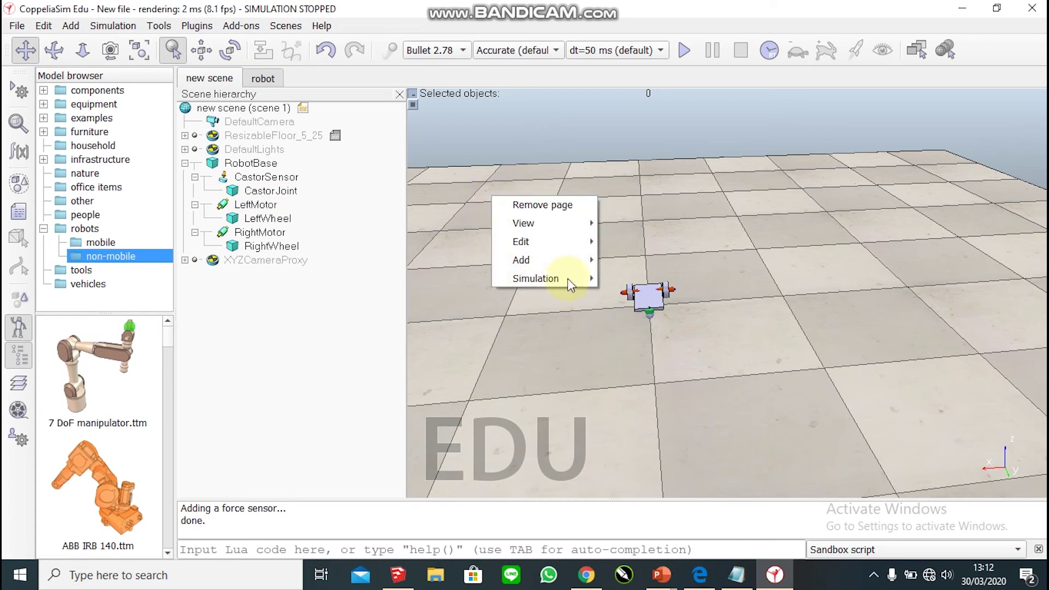
mouse_move(574, 268)
mouse_move(721, 428)
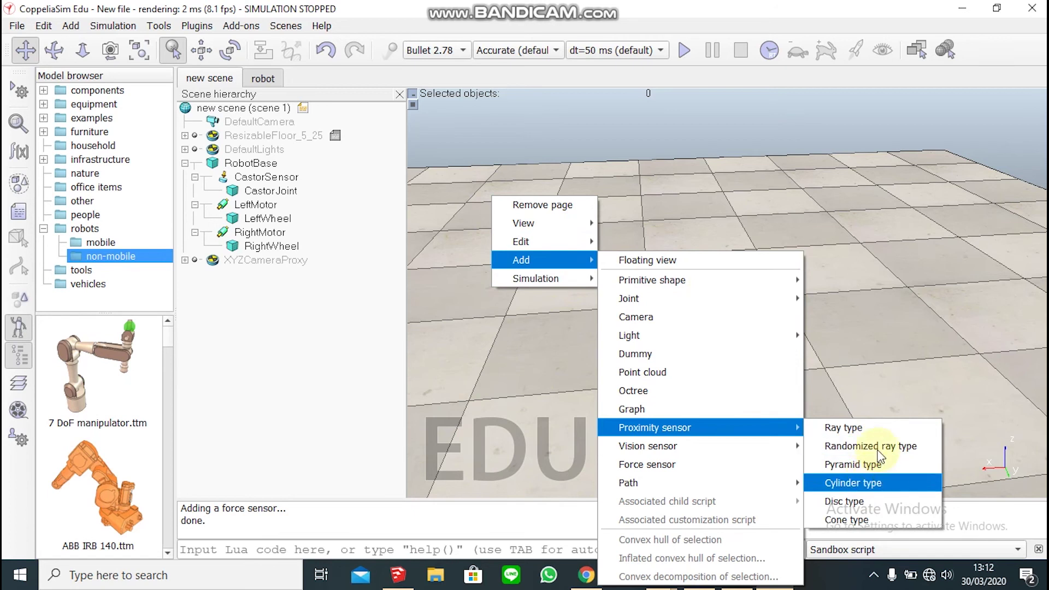
left_click(869, 519)
double_click(302, 140)
type("FrontUS")
key("Return")
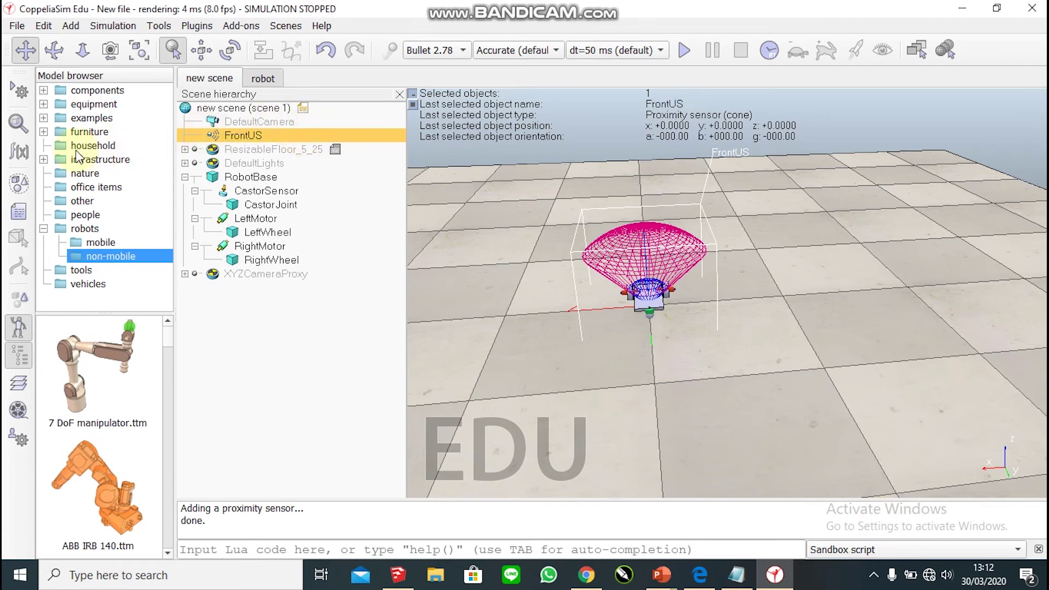
Set the FrontUS sensor's cone detection volume to a range of 0.2 m and an angle of 8 degrees.
left_click(19, 123)
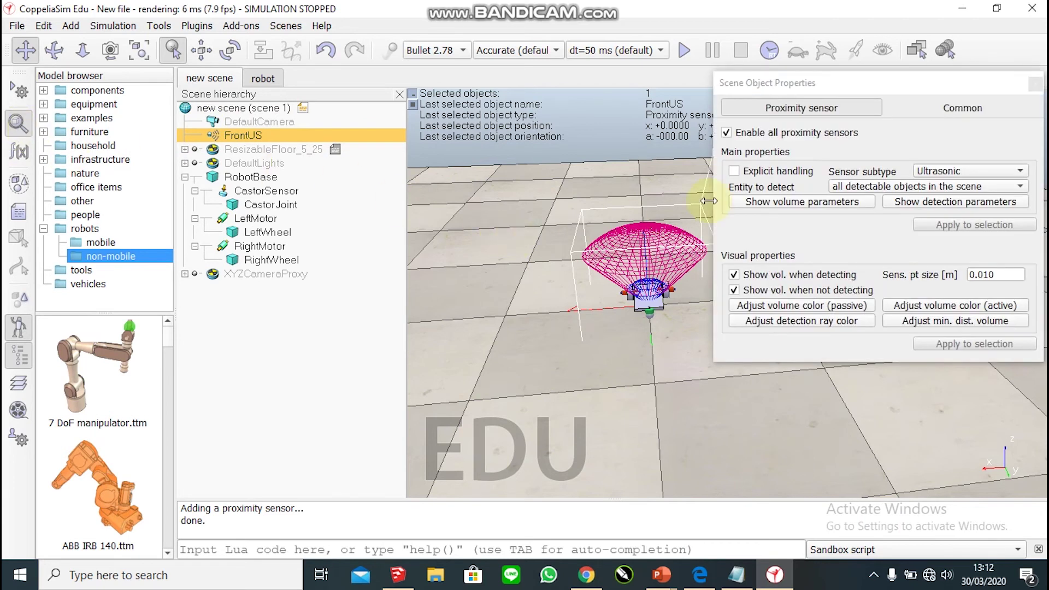
left_click(830, 207)
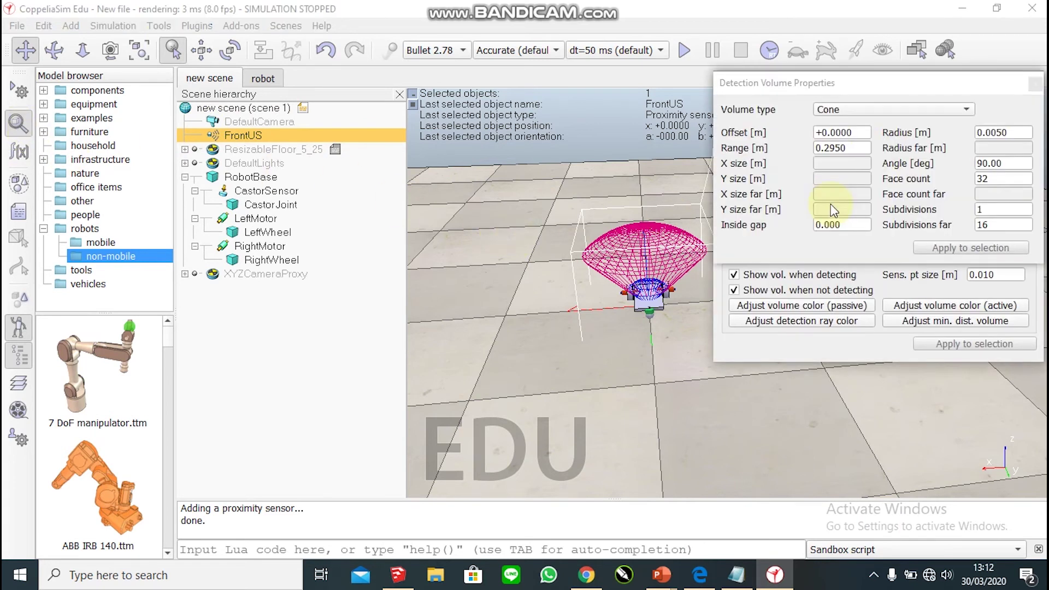
left_click(861, 148)
double_click(861, 147)
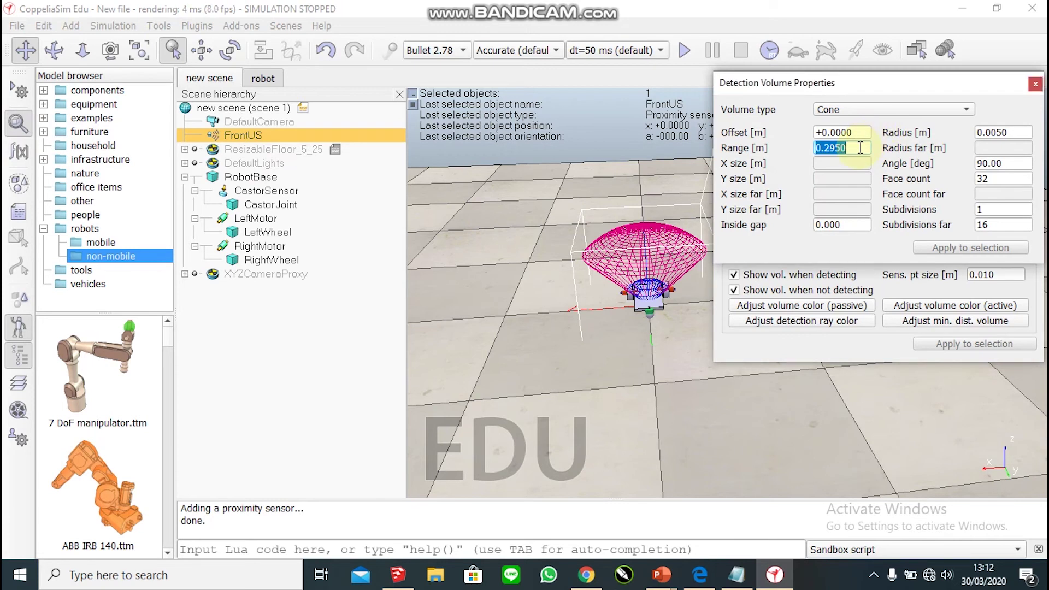
type("0.2")
key("Tab")
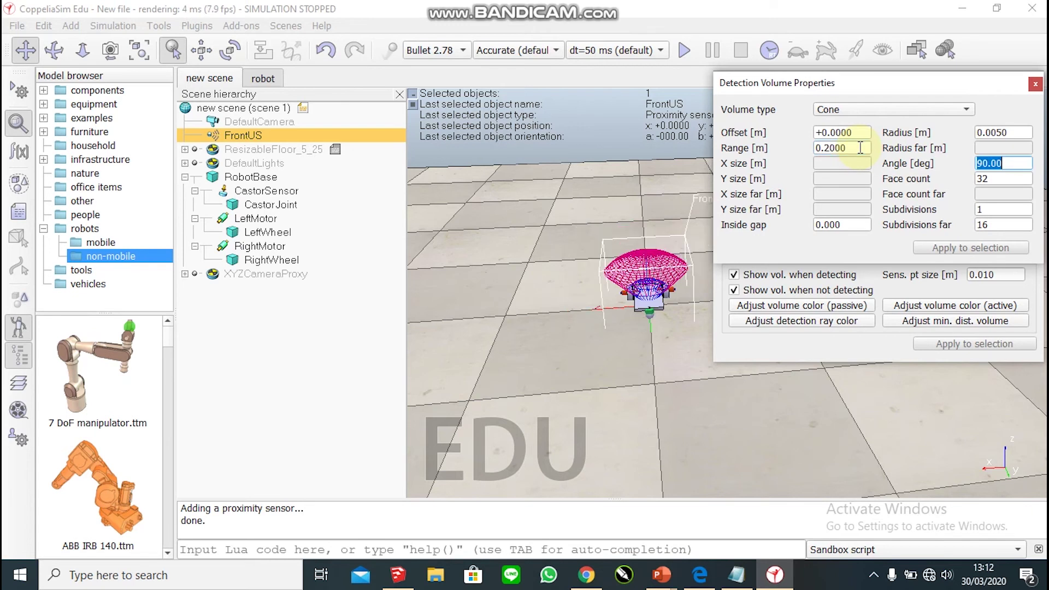
type("8")
key("Return")
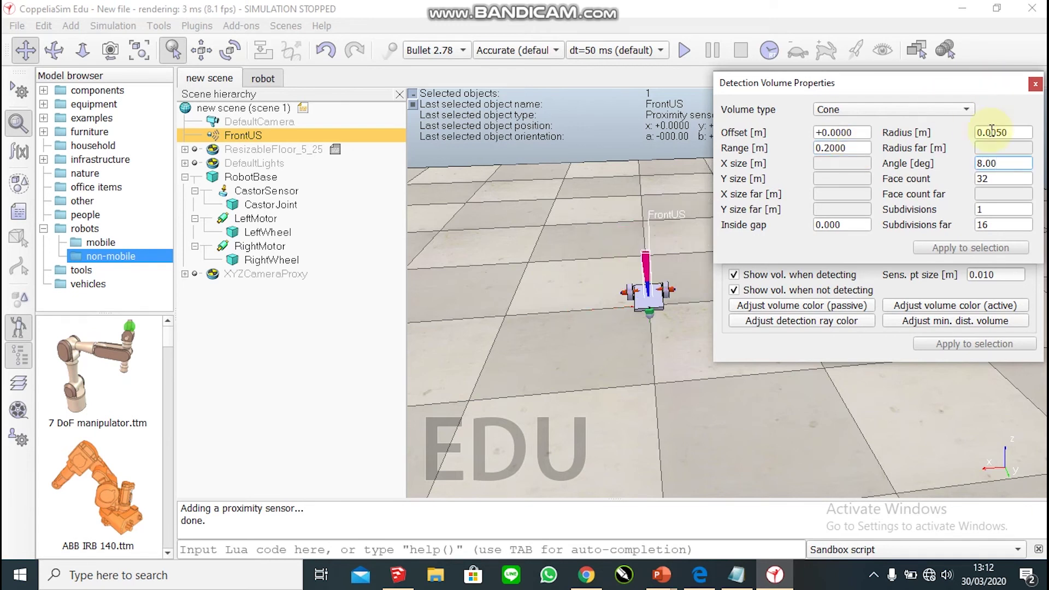
left_click(1035, 86)
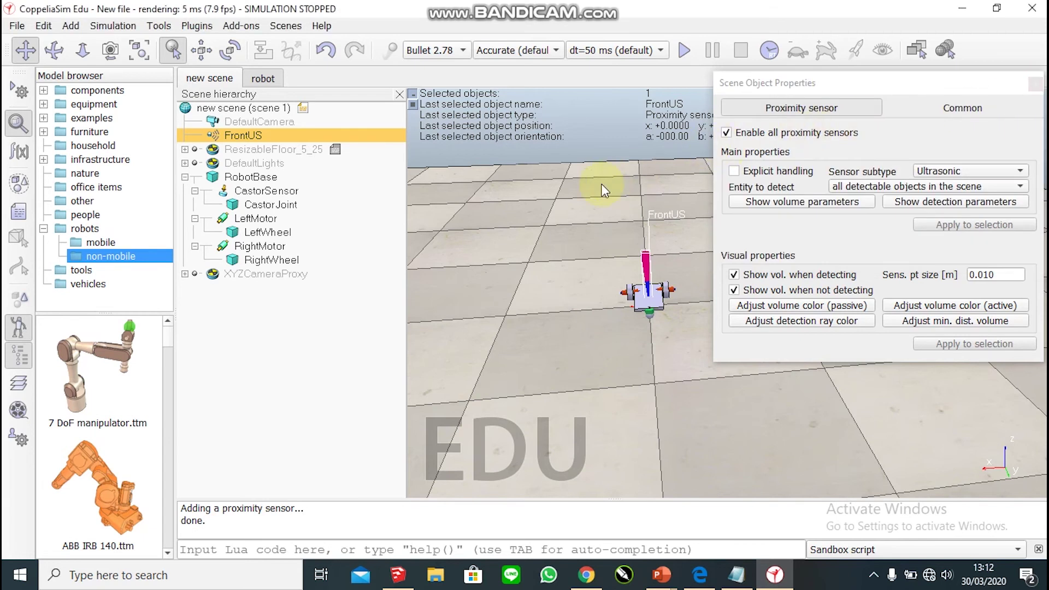
left_click(931, 84)
left_click(1036, 85)
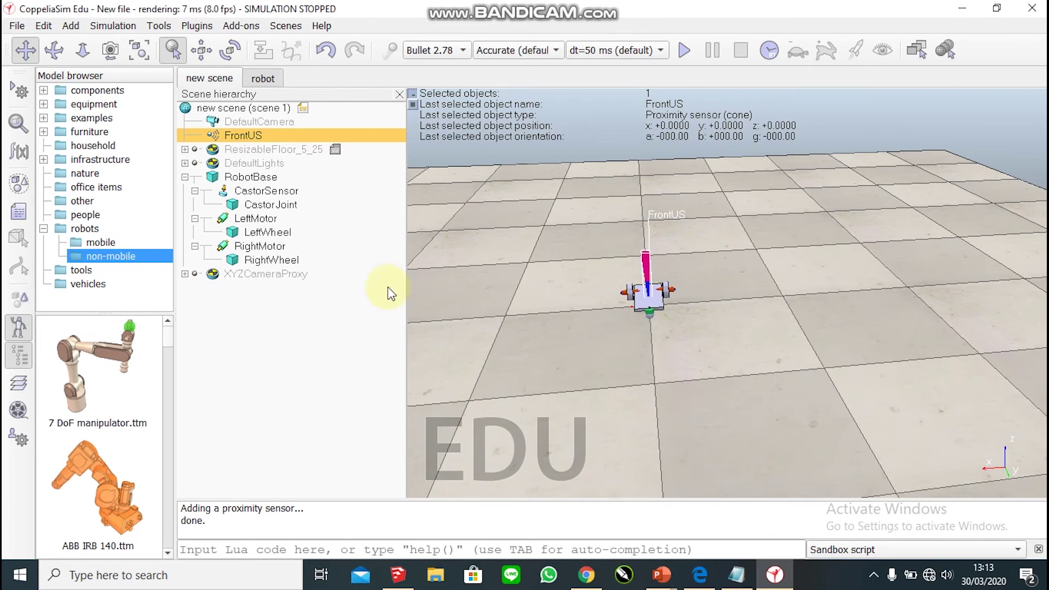
Position FrontUS in world coordinates at X 0, Y 0.1 and Z 0.06 m.
left_click(201, 51)
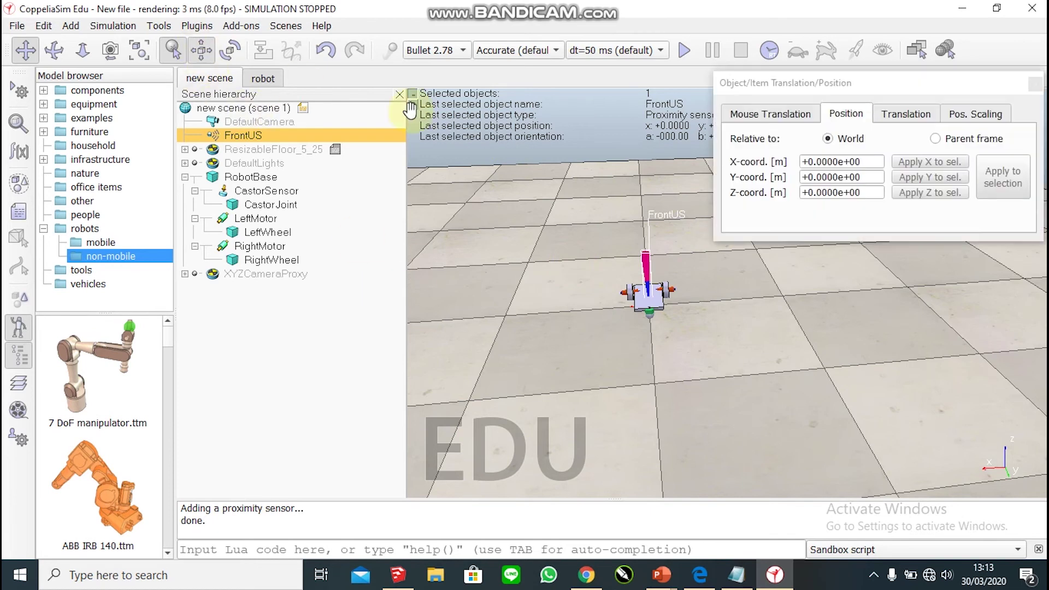
left_click(858, 159)
triple_click(858, 161)
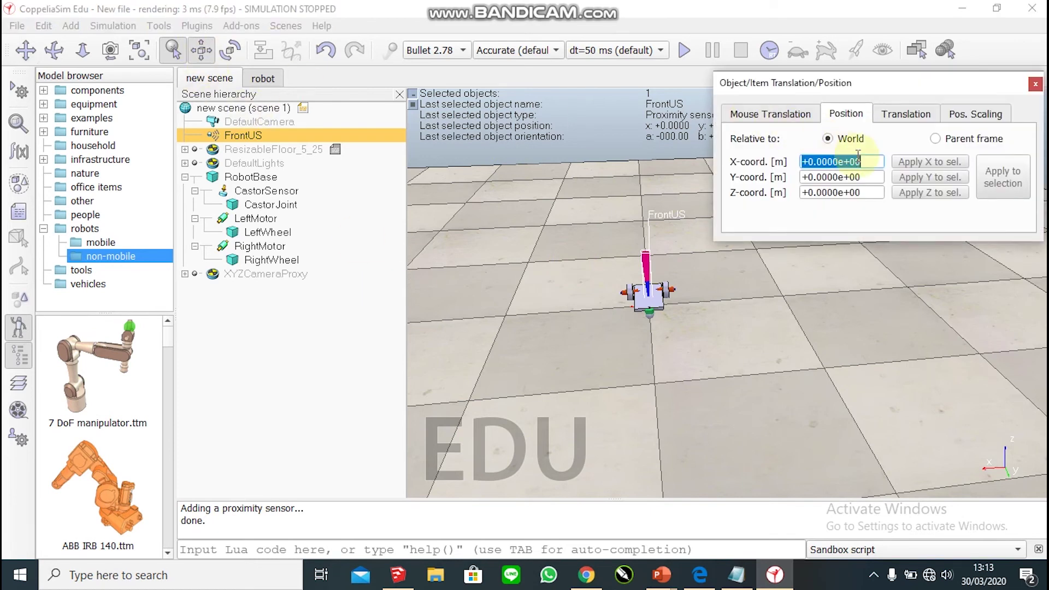
type("0.0")
key("Tab")
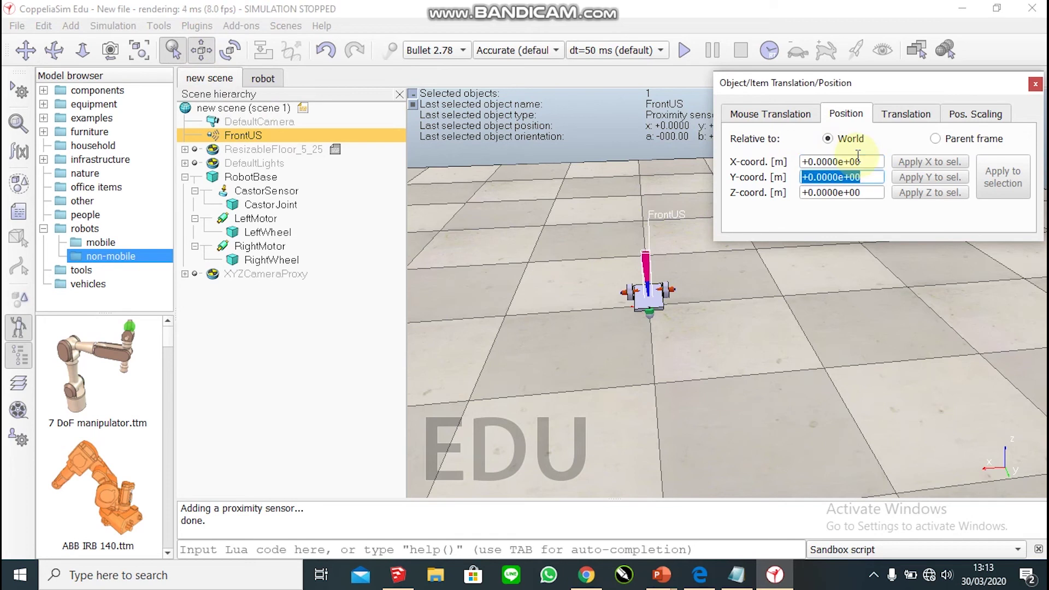
type("0.1")
key("Tab")
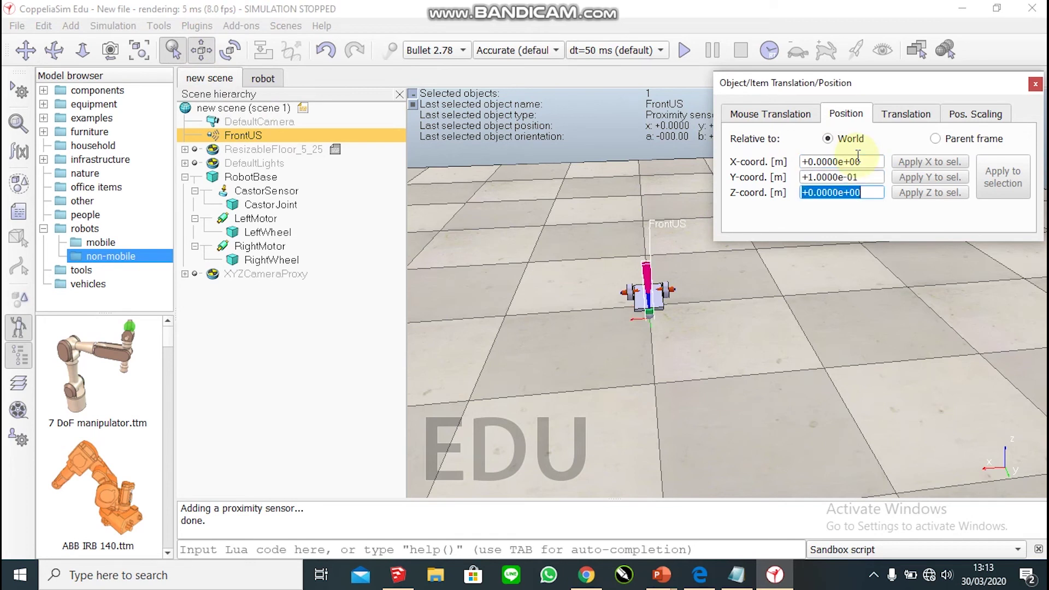
type("0.06")
key("Return")
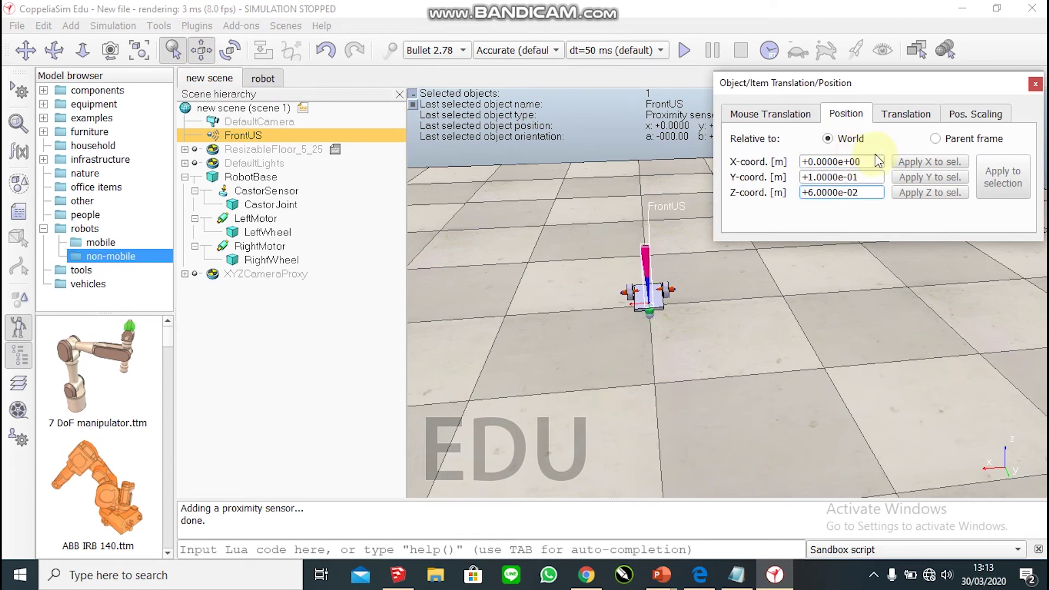
left_click(1035, 84)
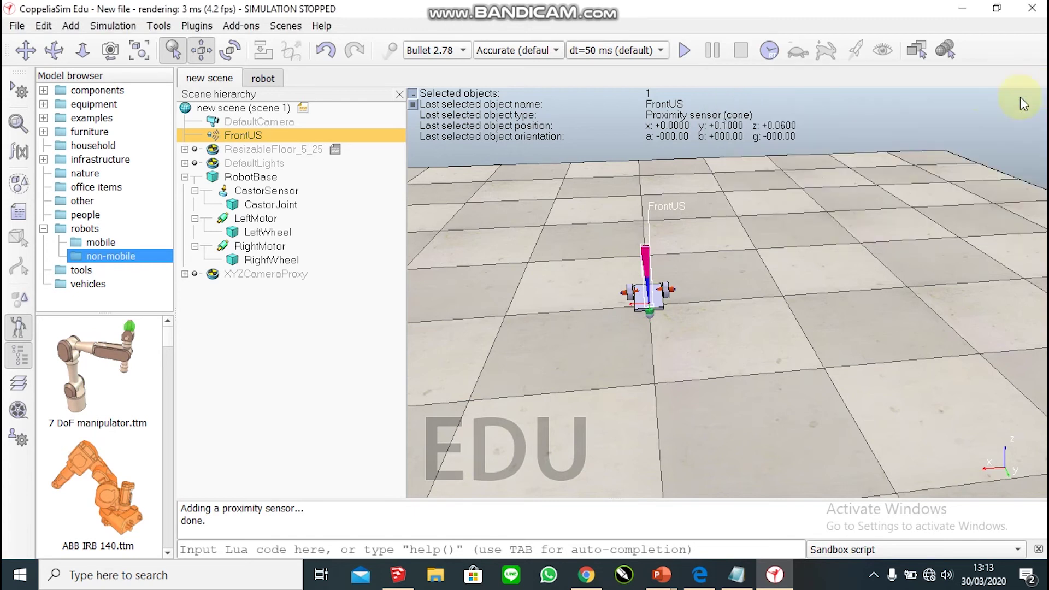
Set the world orientation of FrontUS to alpha -90 degrees and make it a child of RobotBase in the scene hierarchy.
left_click_drag(695, 331, 731, 320)
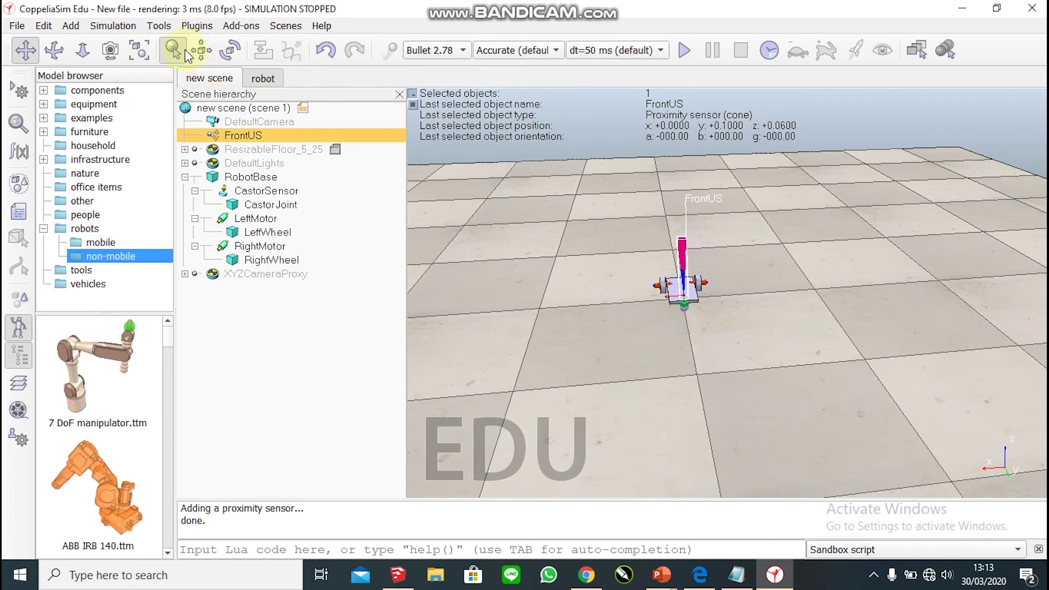
left_click(235, 45)
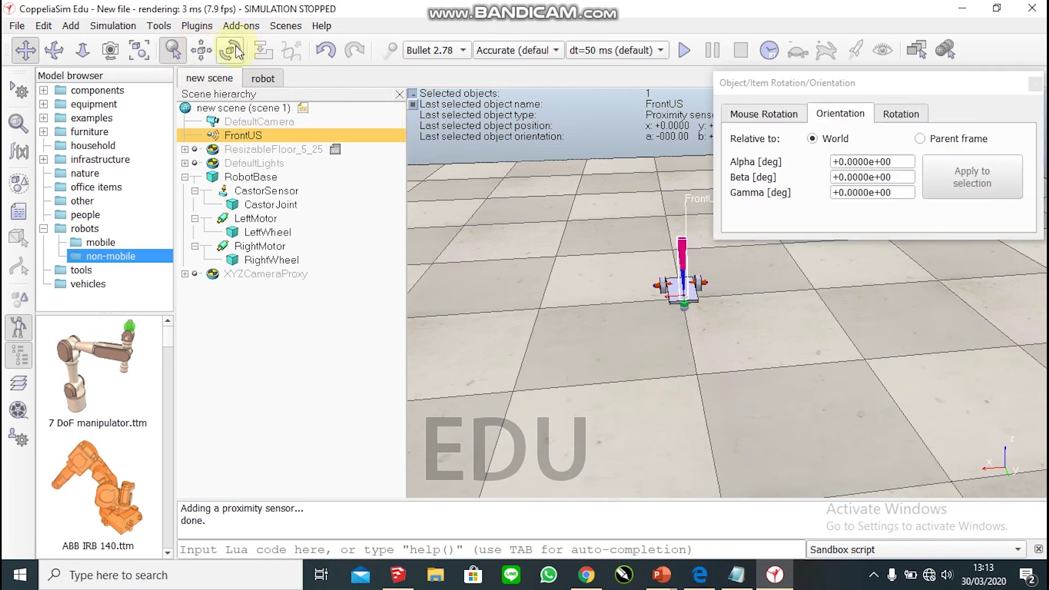
double_click(867, 163)
triple_click(867, 164)
type("-")
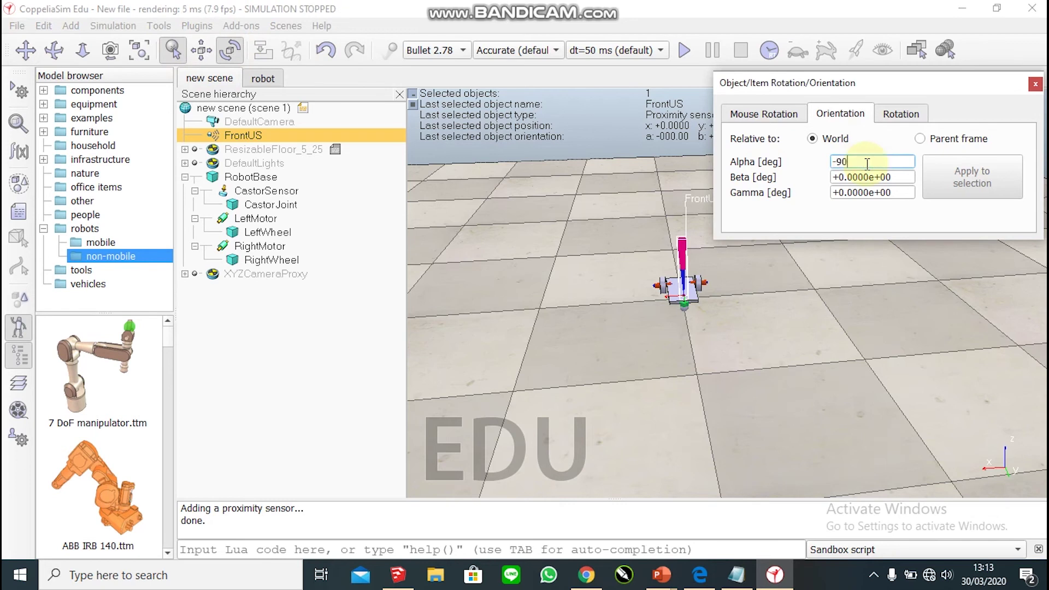
type("9.0")
key("Return")
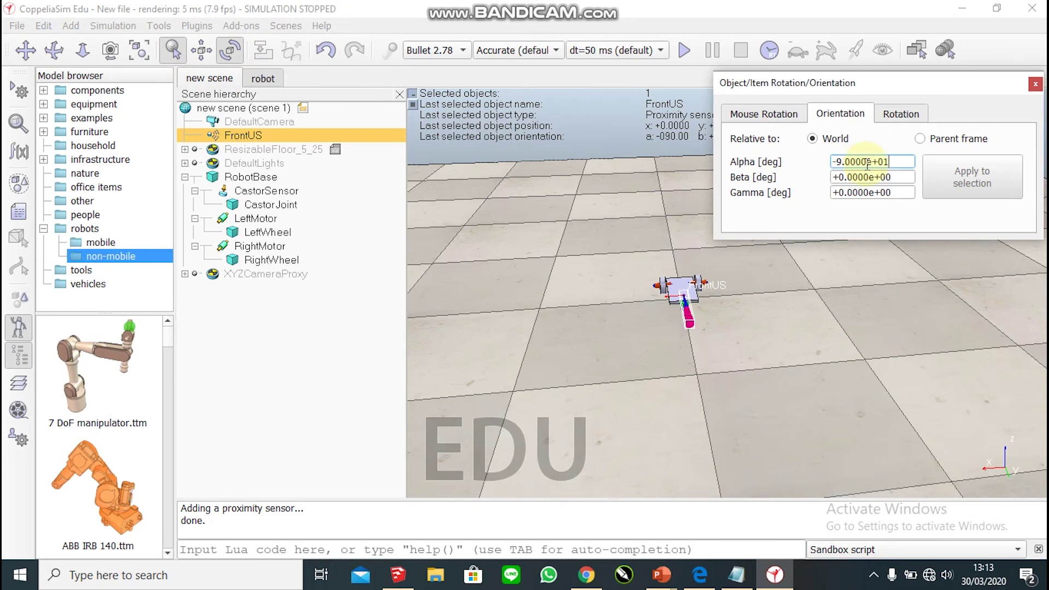
left_click(1035, 86)
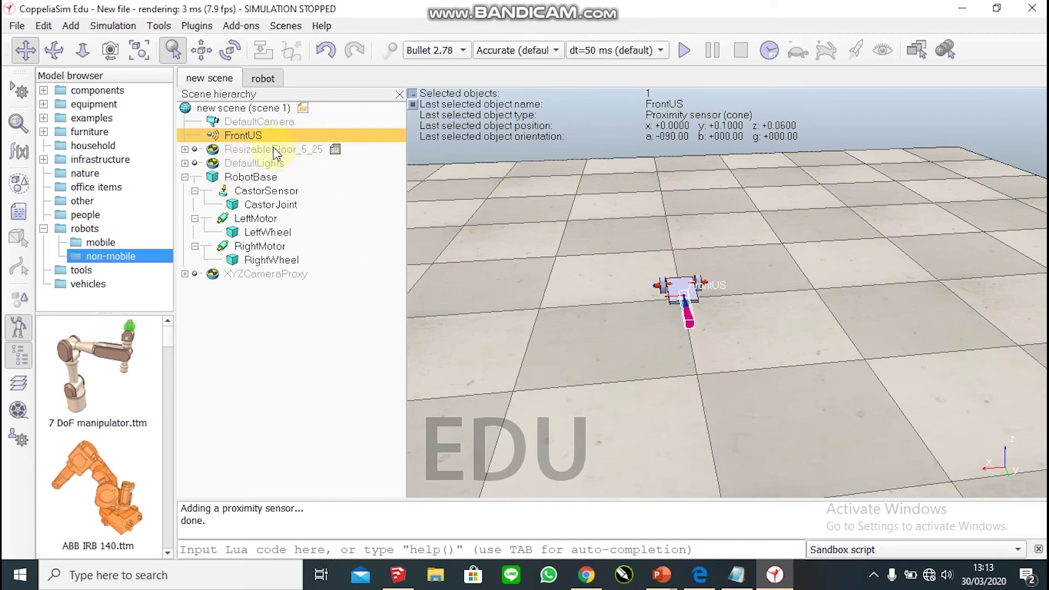
left_click_drag(247, 134, 260, 176)
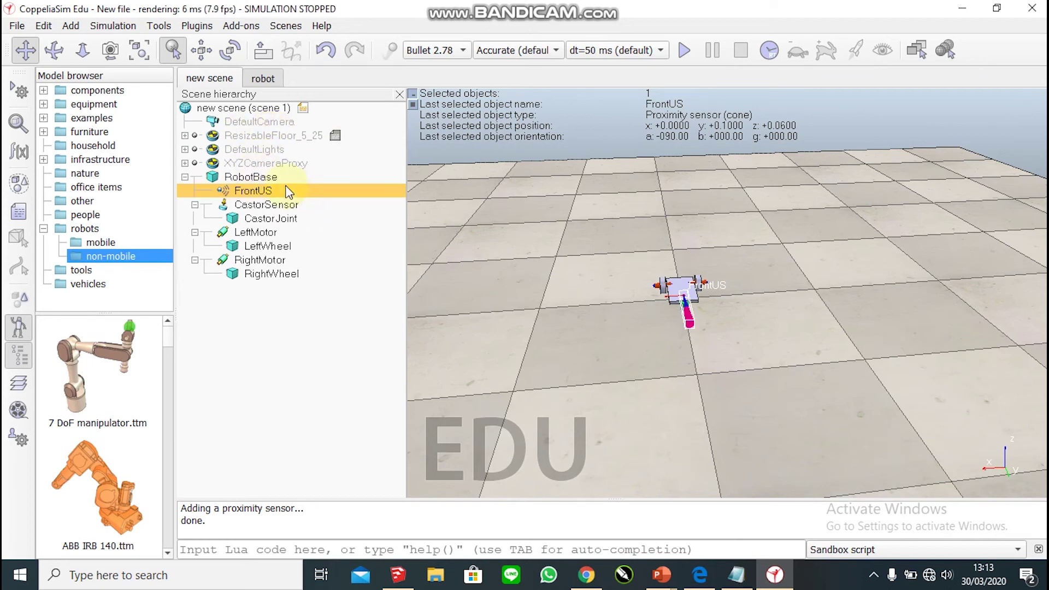
Attach a non-threaded child script to RobotBase.
left_click(266, 179)
right_click(266, 179)
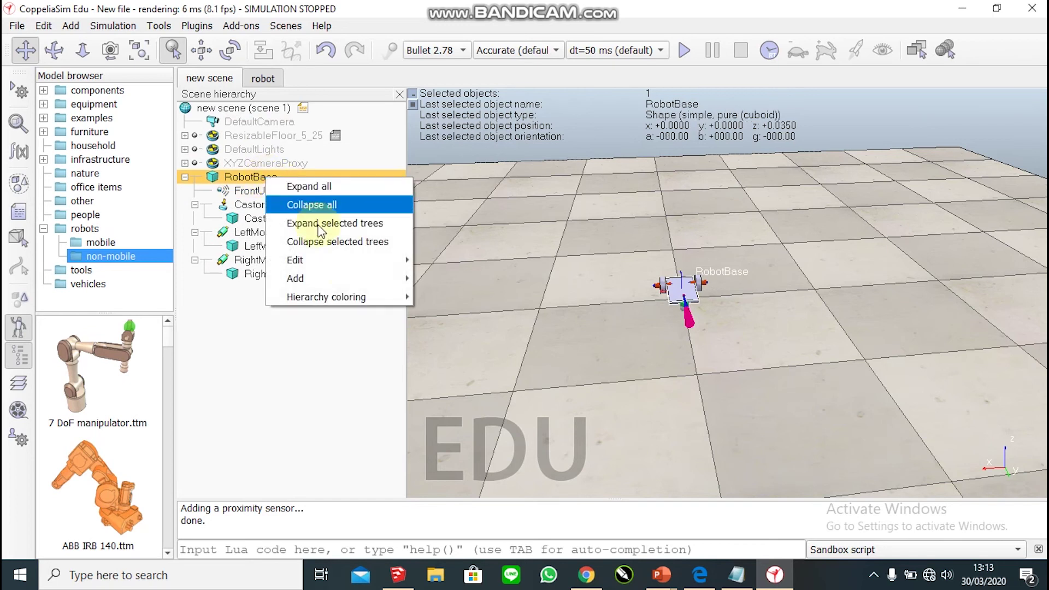
mouse_move(350, 276)
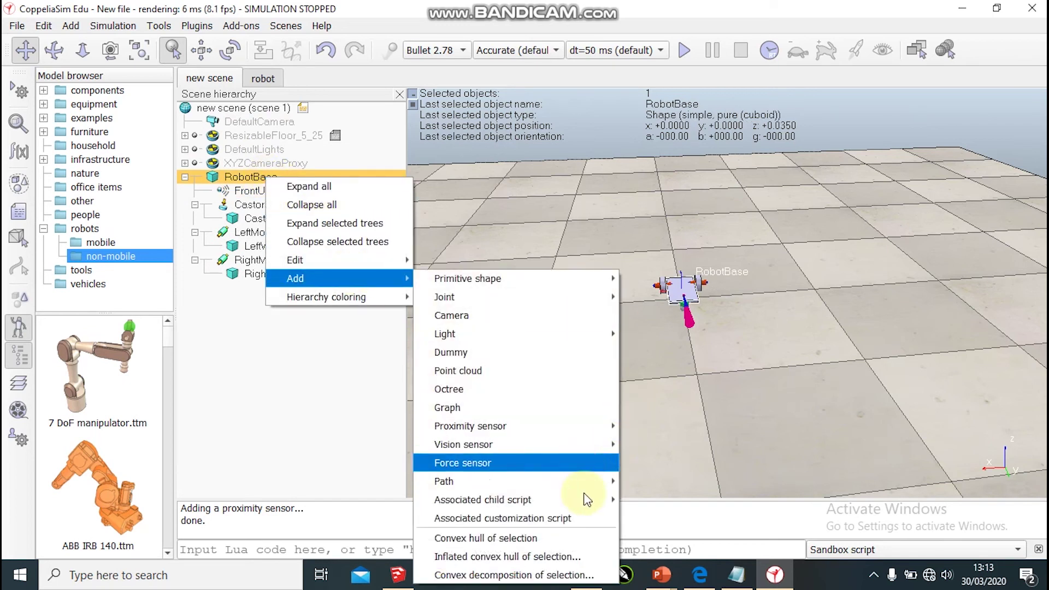
mouse_move(599, 499)
left_click(650, 500)
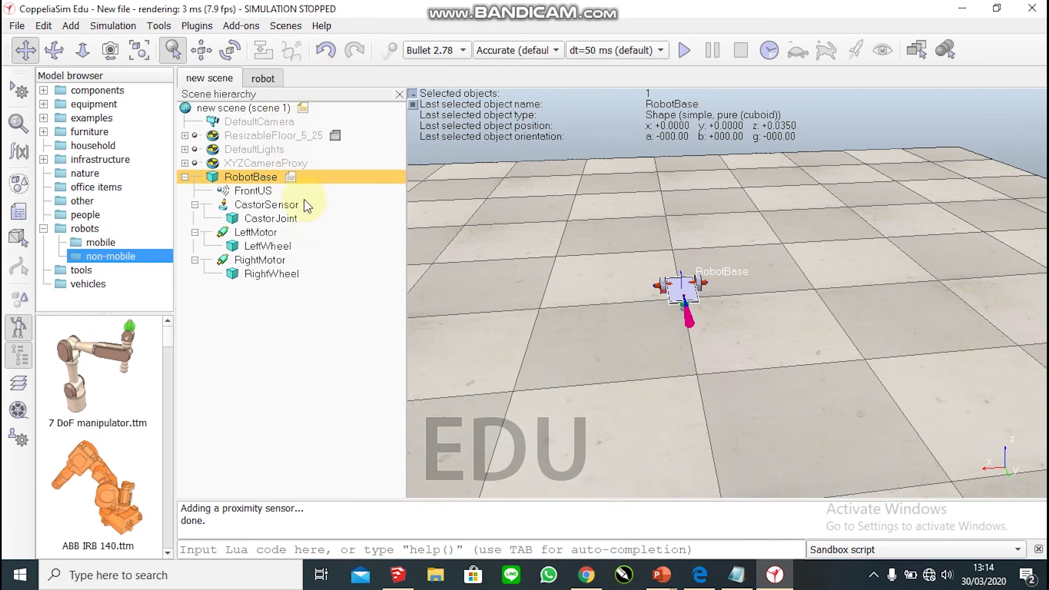
Replace the default code in RobotBase's child script with the entire contents of the Notepad file "code", and close the script editor.
double_click(290, 177)
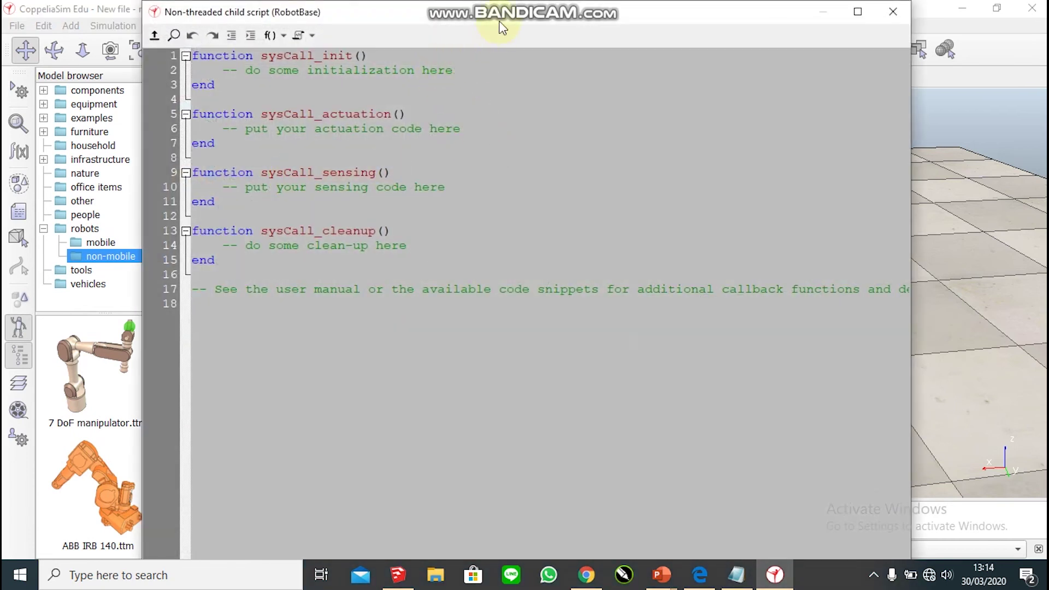
left_click(734, 577)
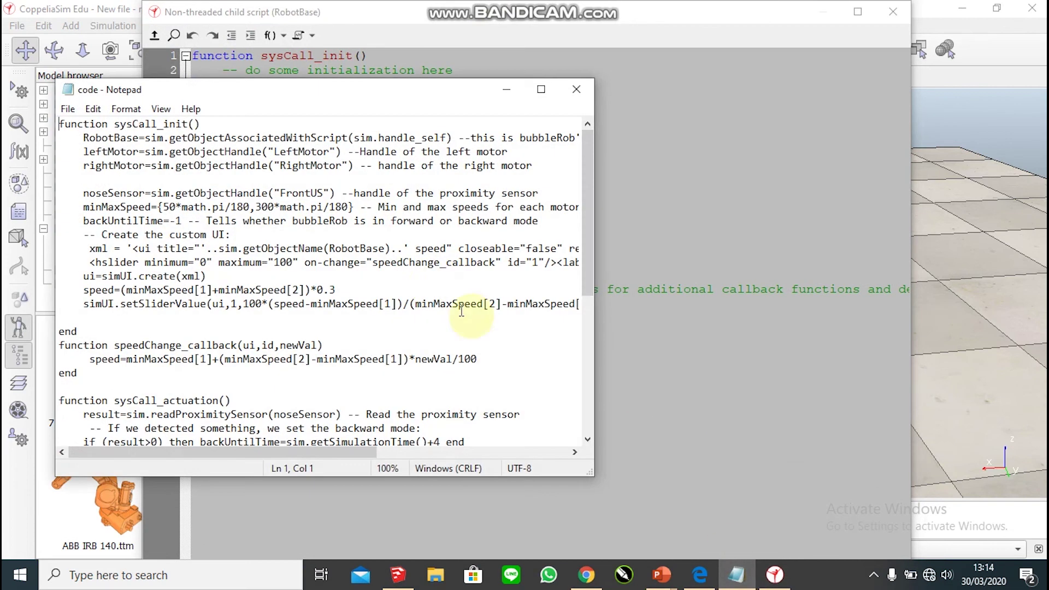
scroll(383, 241, "down", 7)
left_click(392, 250)
key("ctrl+a")
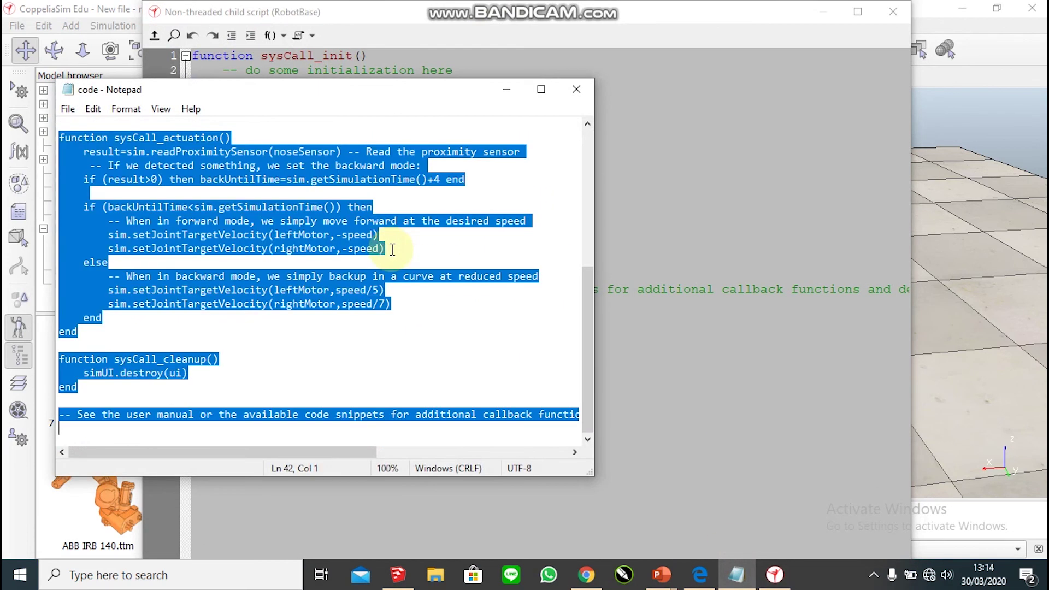
left_click(637, 164)
key("ctrl+a")
key("ctrl+v")
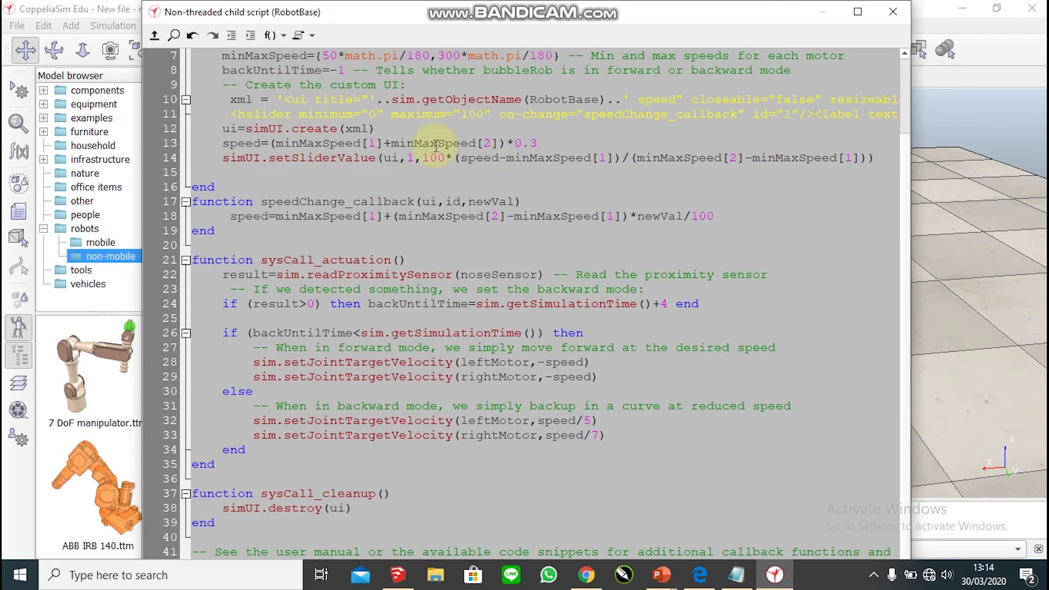
left_click(892, 12)
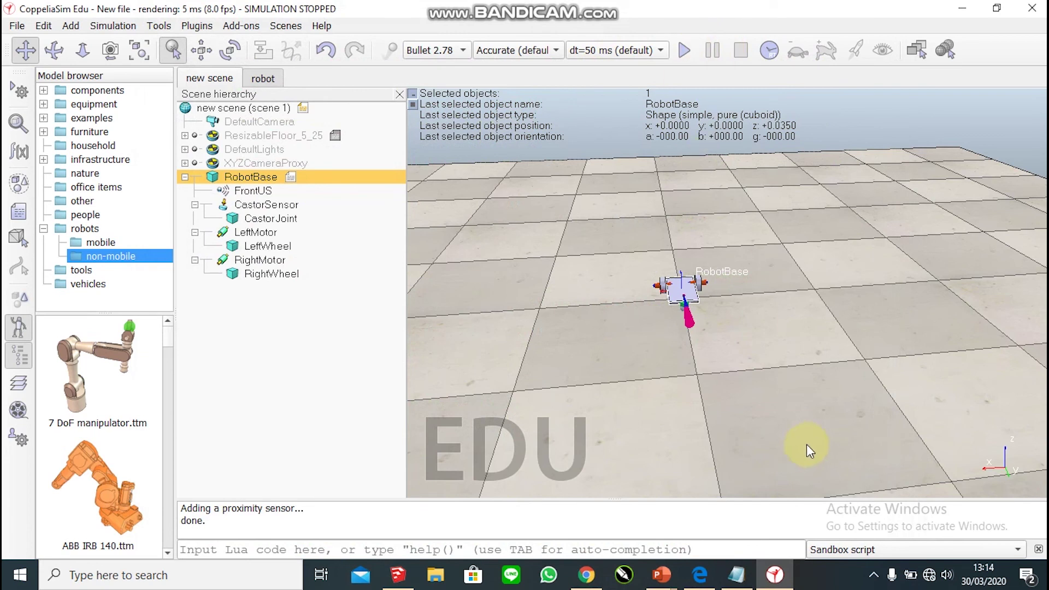
Run the simulation to watch the robot drive across the floor, and stop it.
left_click(53, 50)
left_click_drag(529, 349, 583, 154)
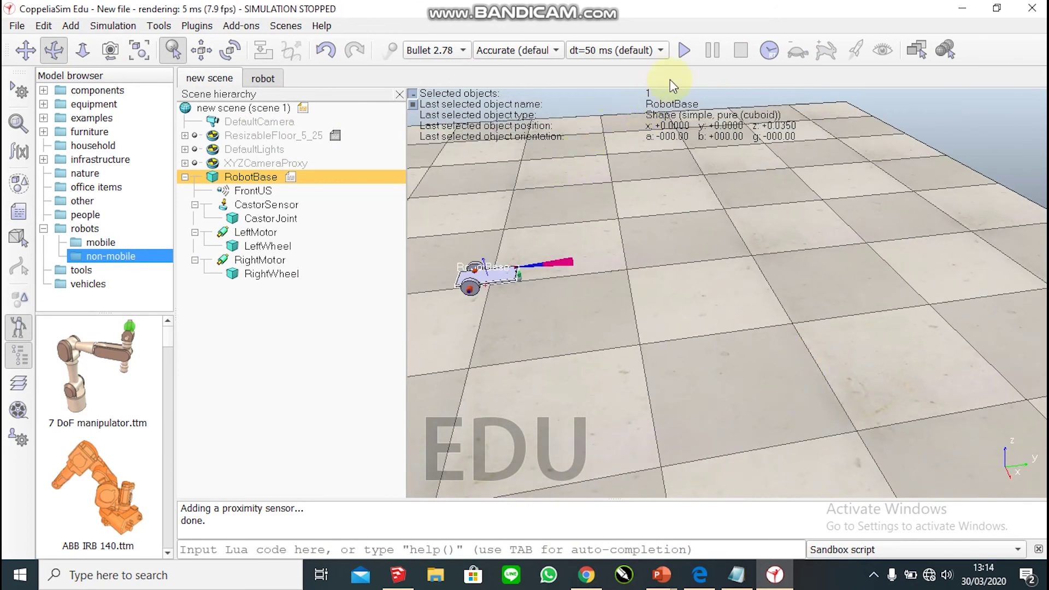
left_click(684, 50)
left_click_drag(513, 256, 556, 170)
left_click_drag(824, 264, 846, 250)
left_click_drag(782, 236, 788, 197)
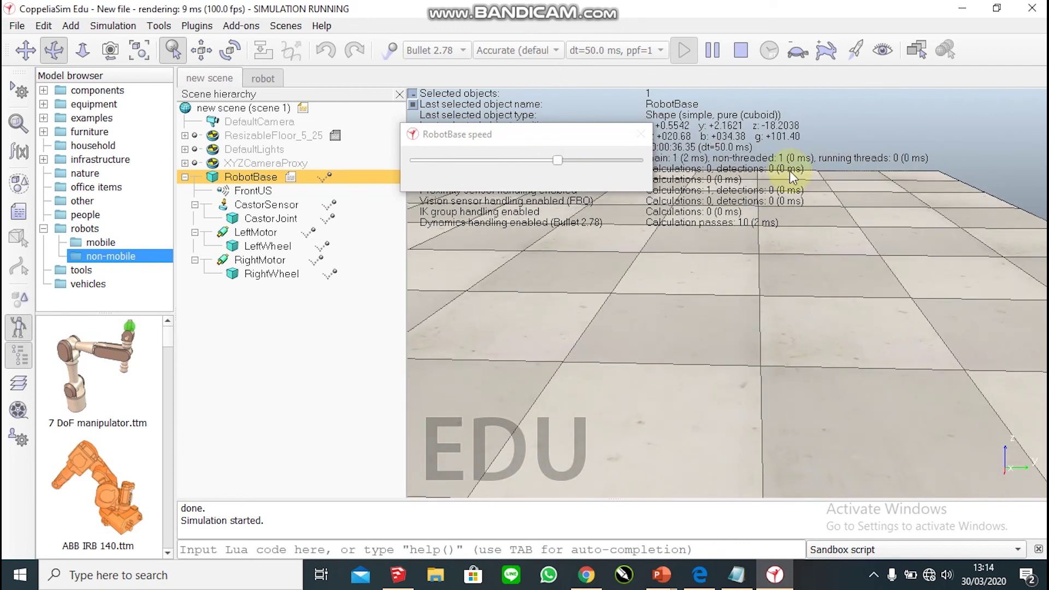
left_click(742, 63)
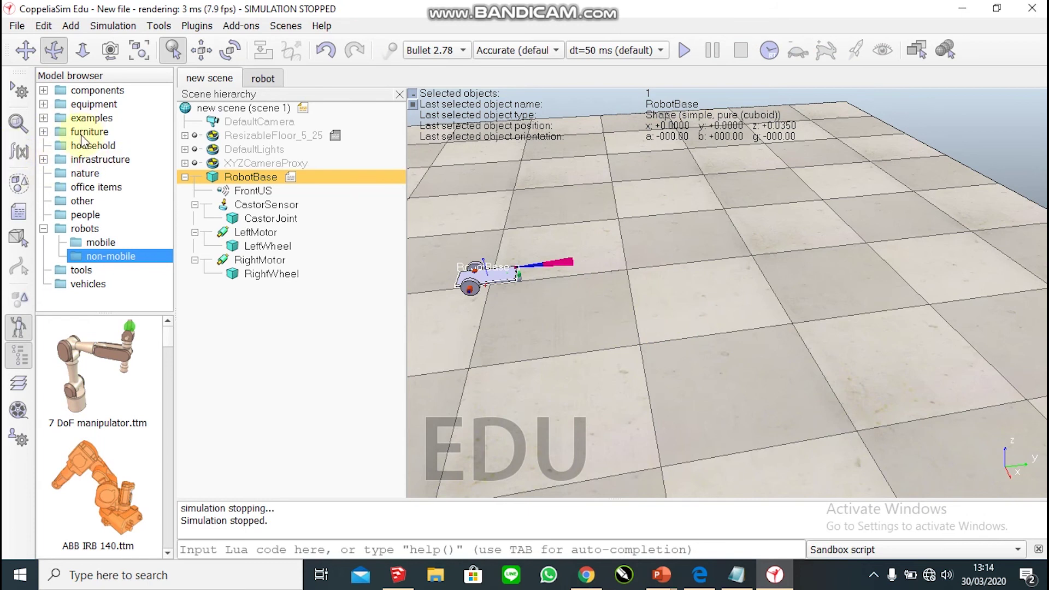
Browse the furniture, household, infrastructure, nature, office items and other model categories for possible obstacles.
left_click(43, 132)
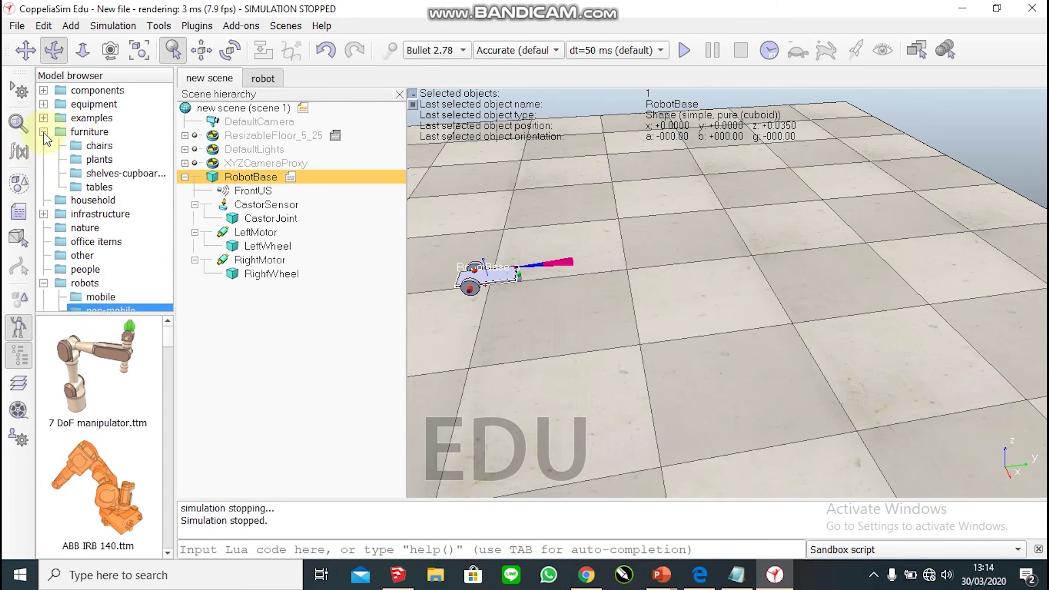
left_click(99, 159)
left_click(103, 188)
left_click(115, 173)
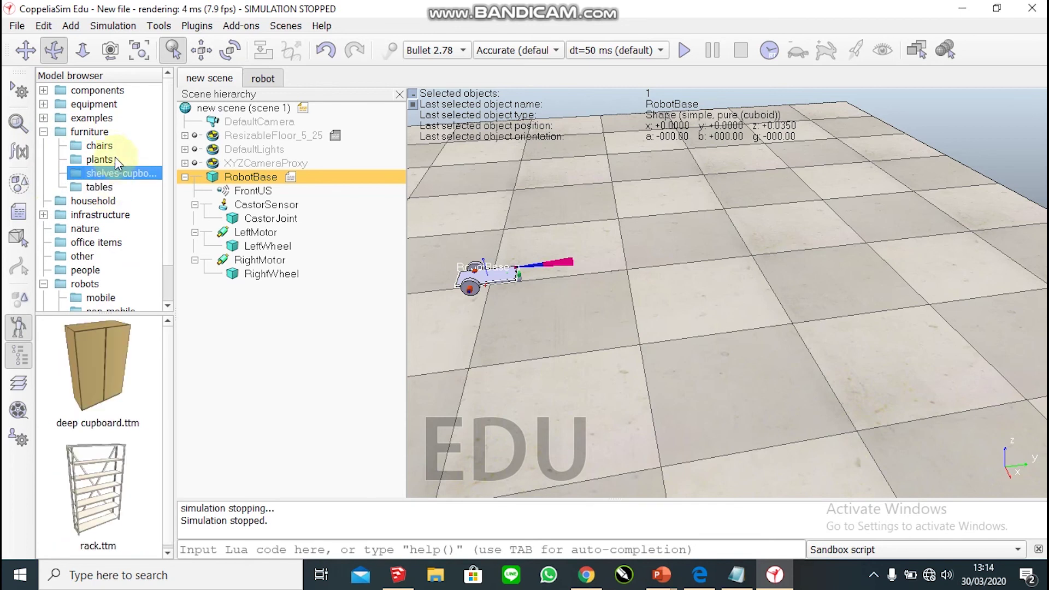
left_click(106, 146)
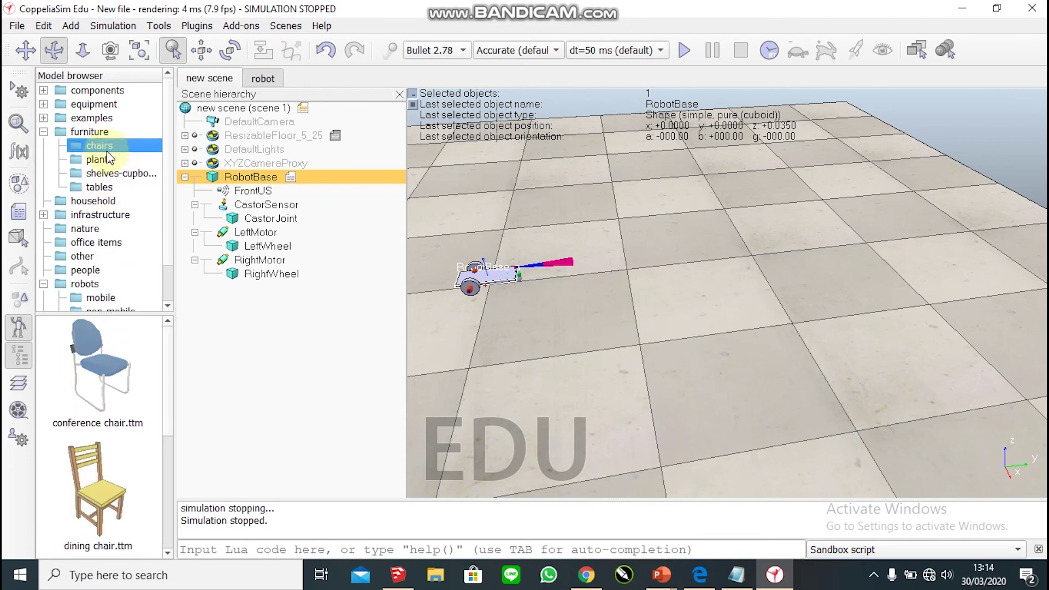
left_click(96, 202)
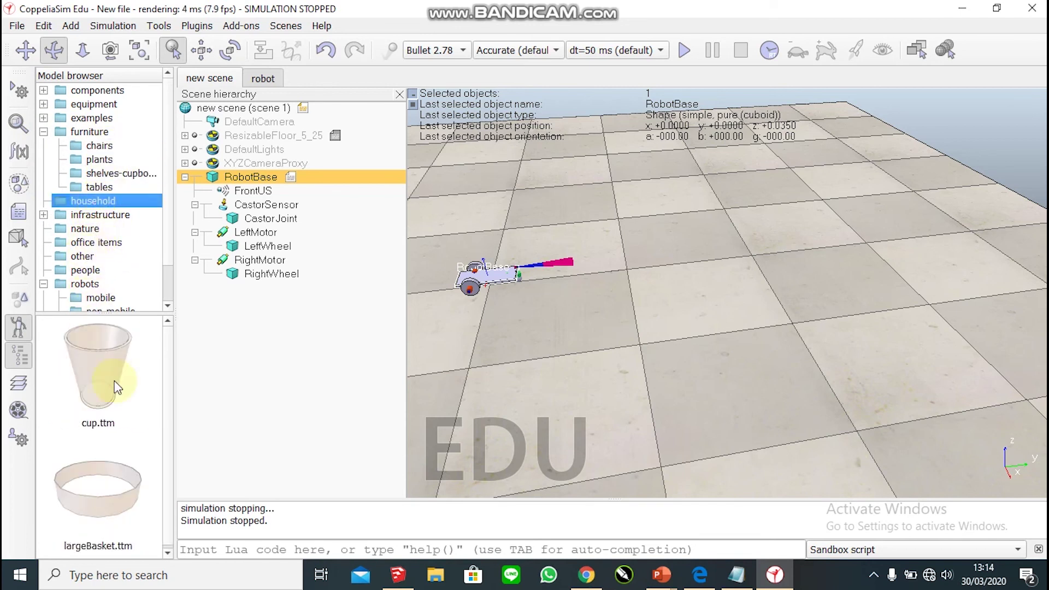
left_click(88, 215)
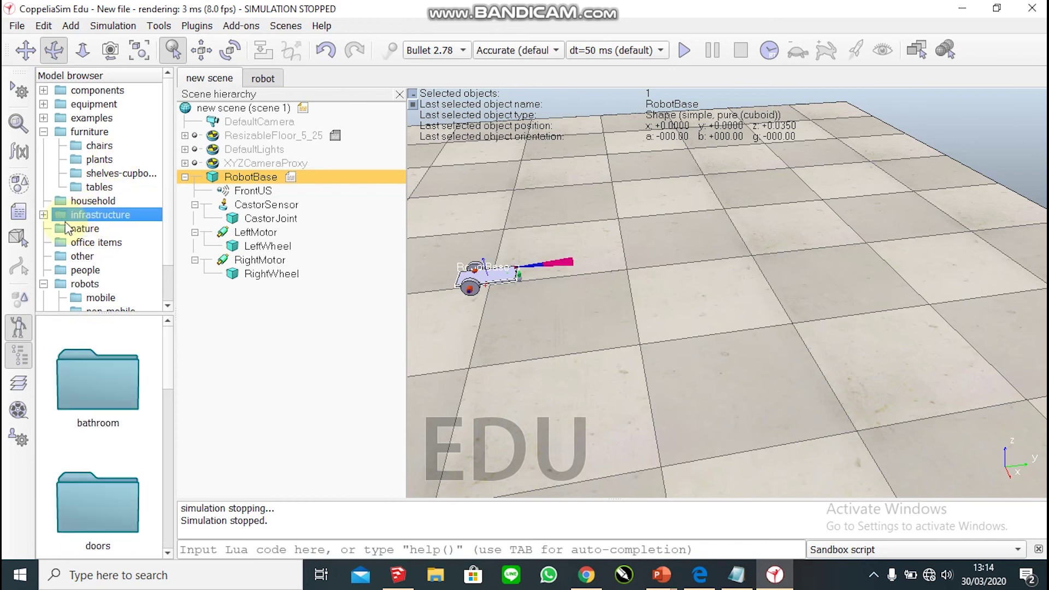
left_click(44, 216)
scroll(107, 246, "down", 1)
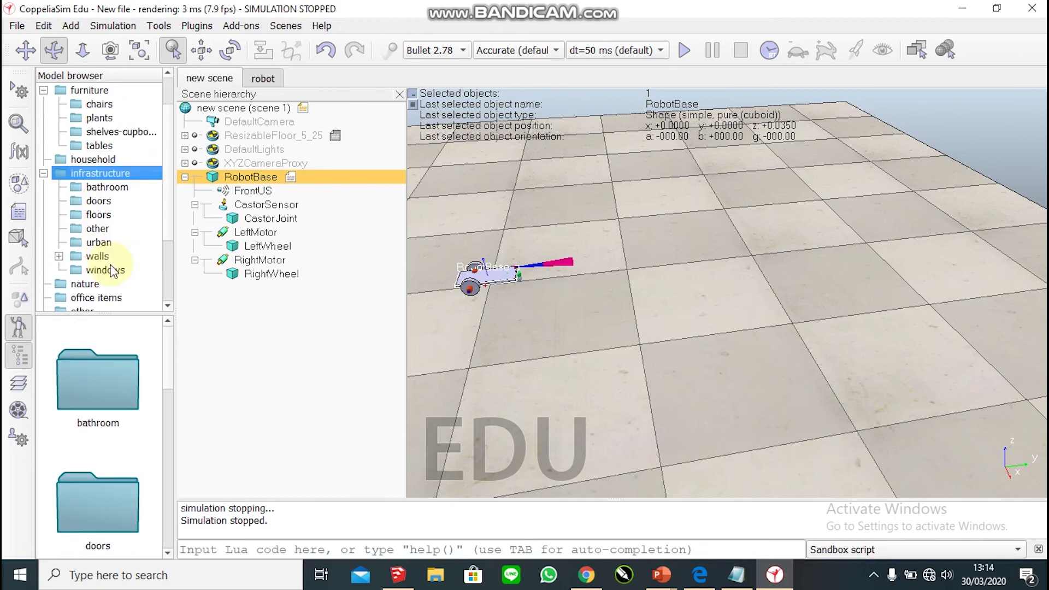
left_click(109, 259)
scroll(109, 262, "down", 1)
scroll(121, 246, "down", 1)
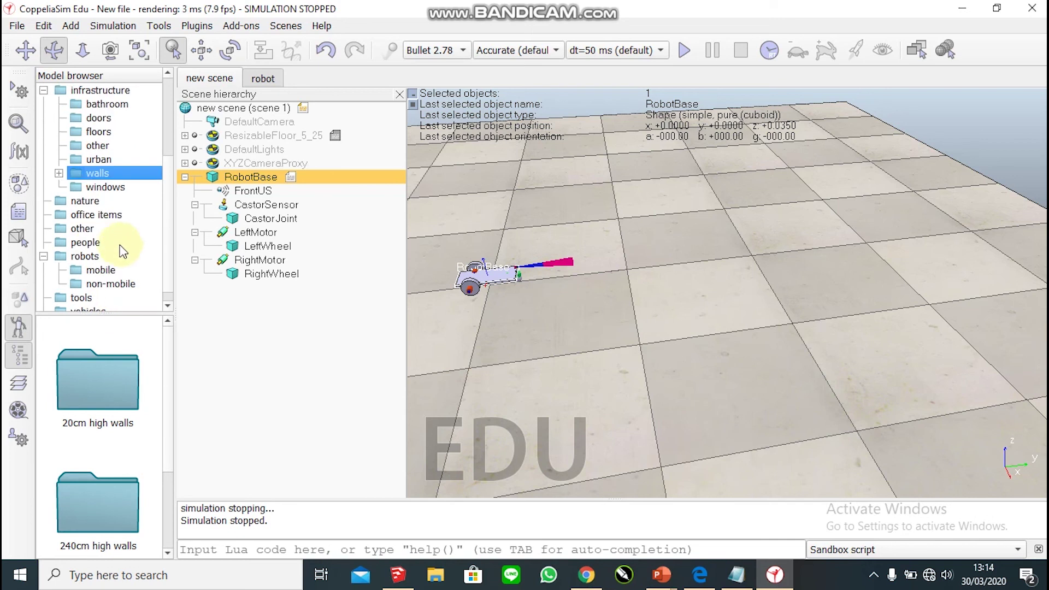
left_click(88, 201)
left_click(95, 215)
scroll(115, 353, "down", 2)
scroll(100, 230, "up", 1)
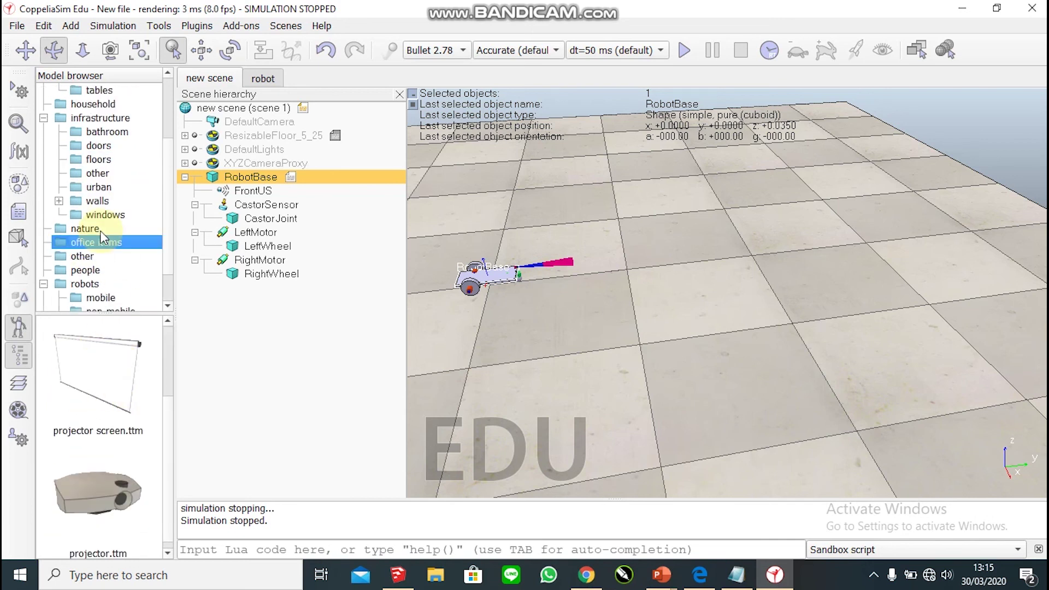
left_click(87, 257)
scroll(107, 399, "down", 3)
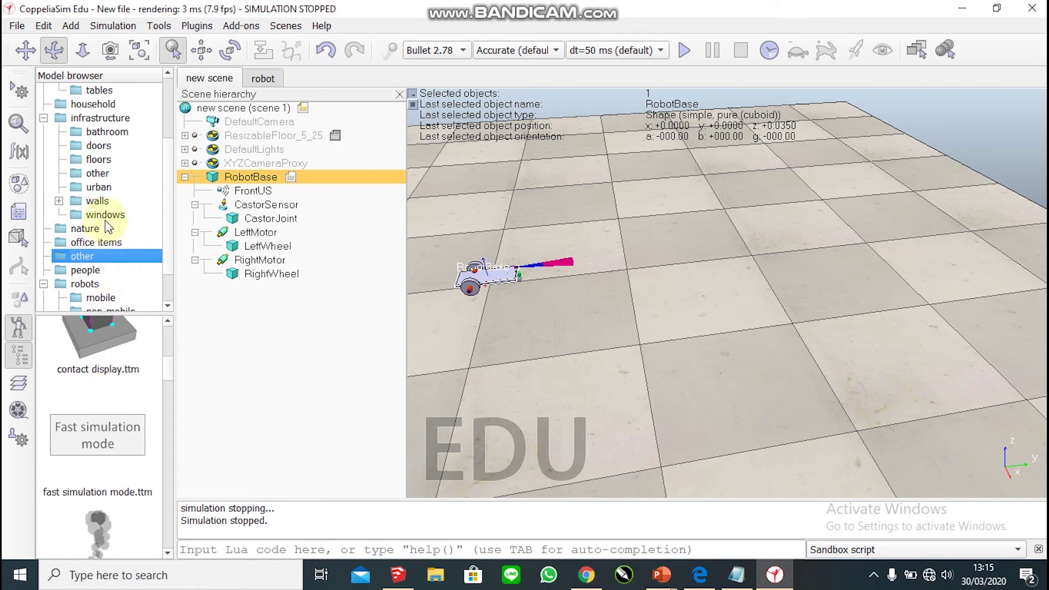
left_click(59, 200)
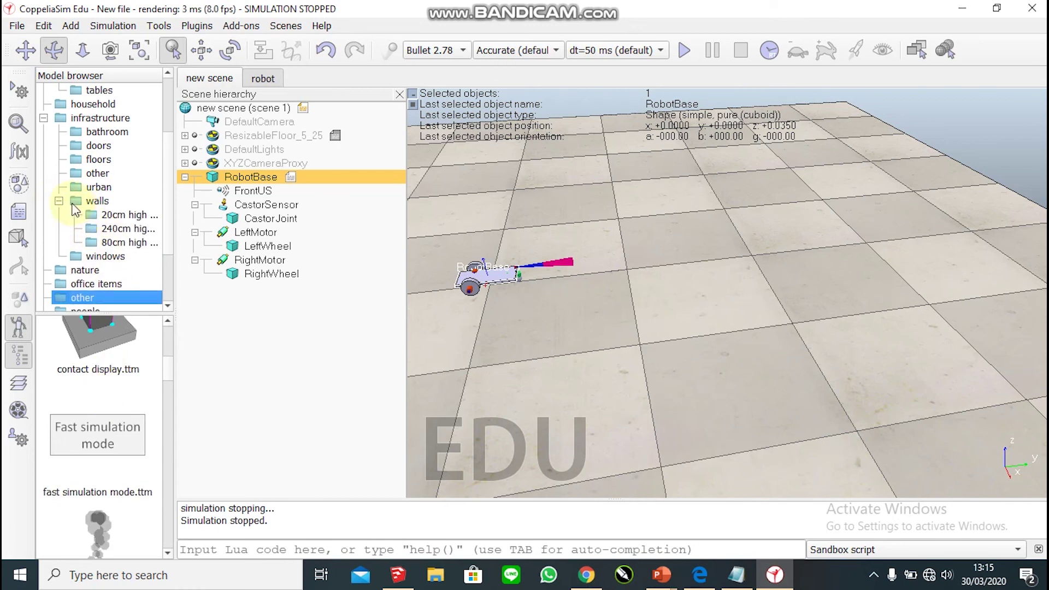
left_click(59, 200)
scroll(98, 202, "down", 1)
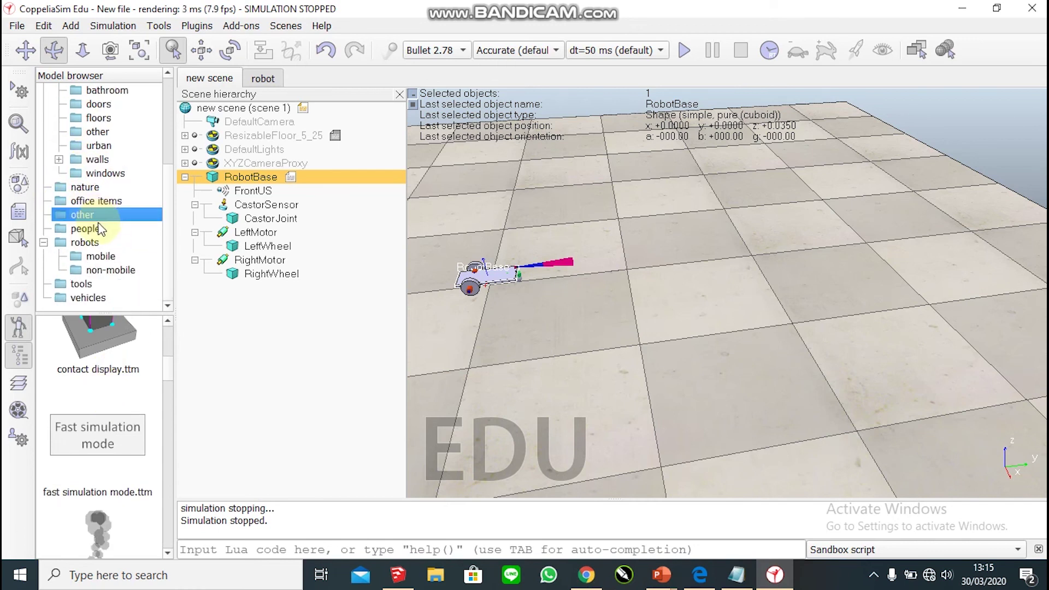
scroll(66, 257, "up", 4)
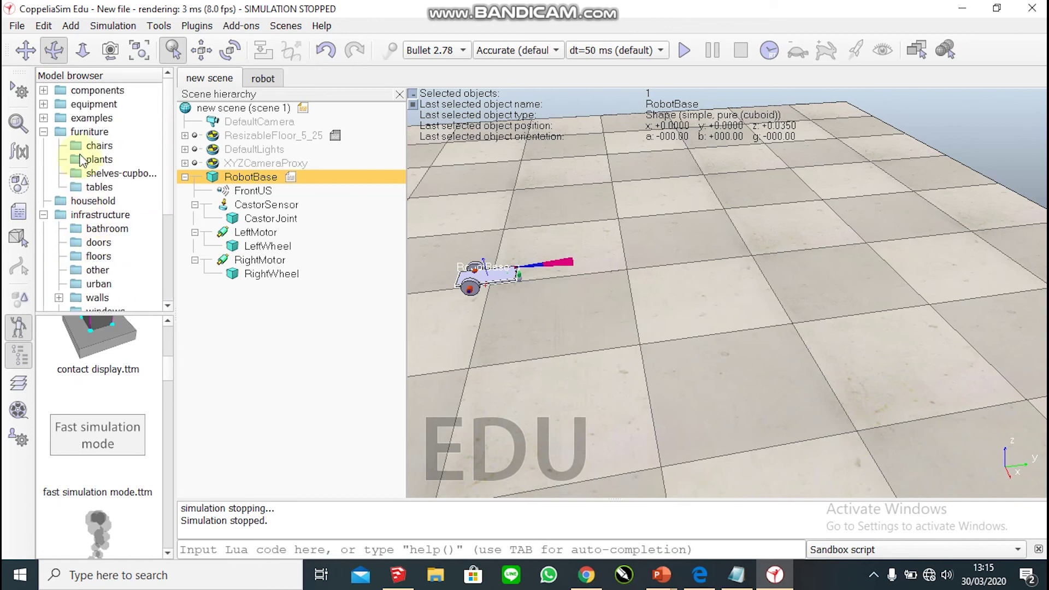
Place the household cup model on the floor ahead of the robot at about x 0.05, y 0.75.
left_click(43, 132)
left_click(43, 118)
left_click(124, 132)
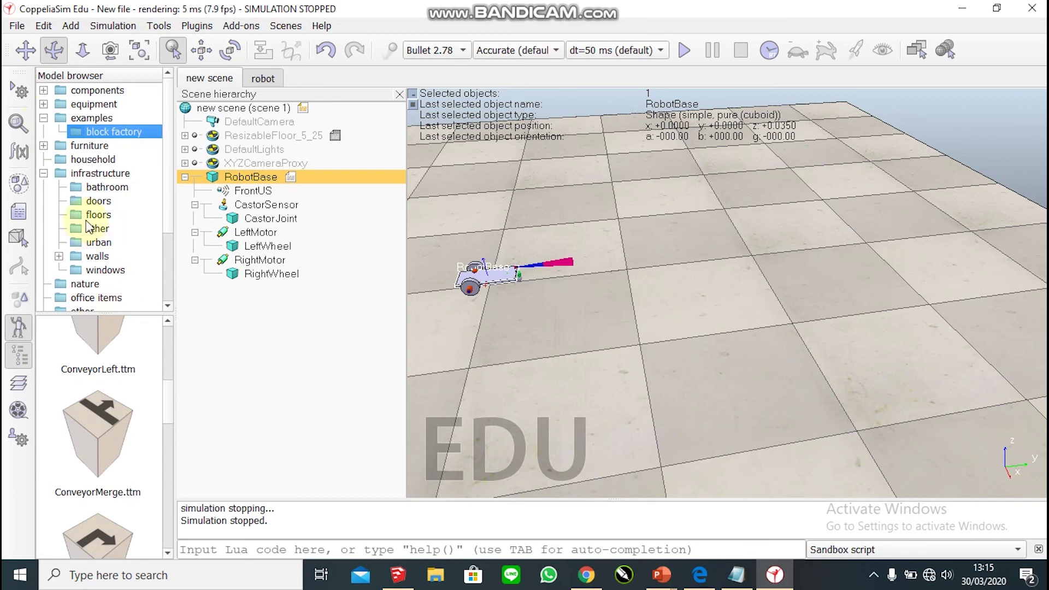
left_click(43, 146)
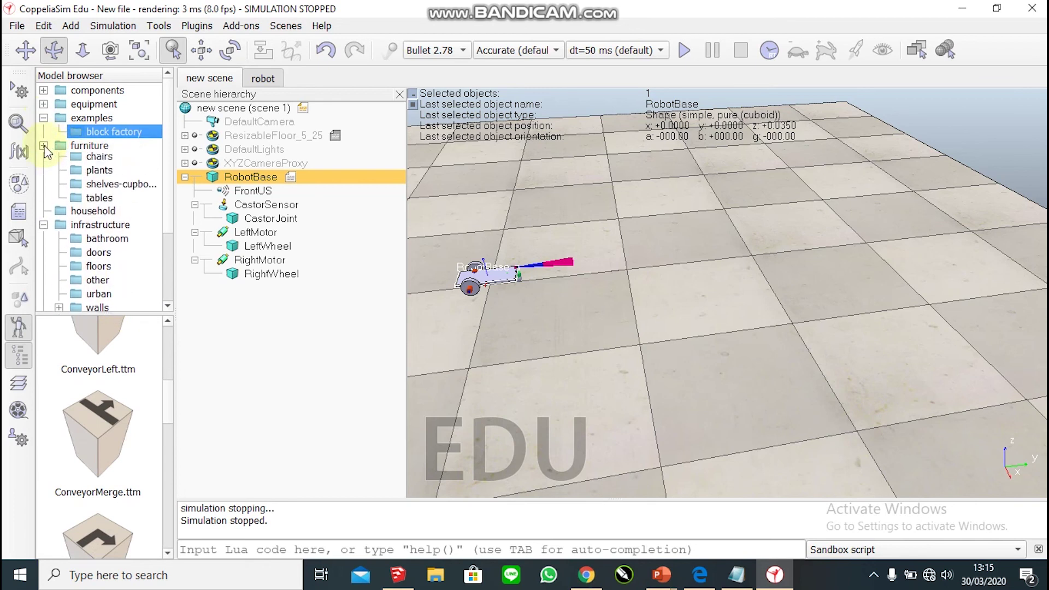
left_click(117, 188)
left_click(112, 201)
left_click(113, 215)
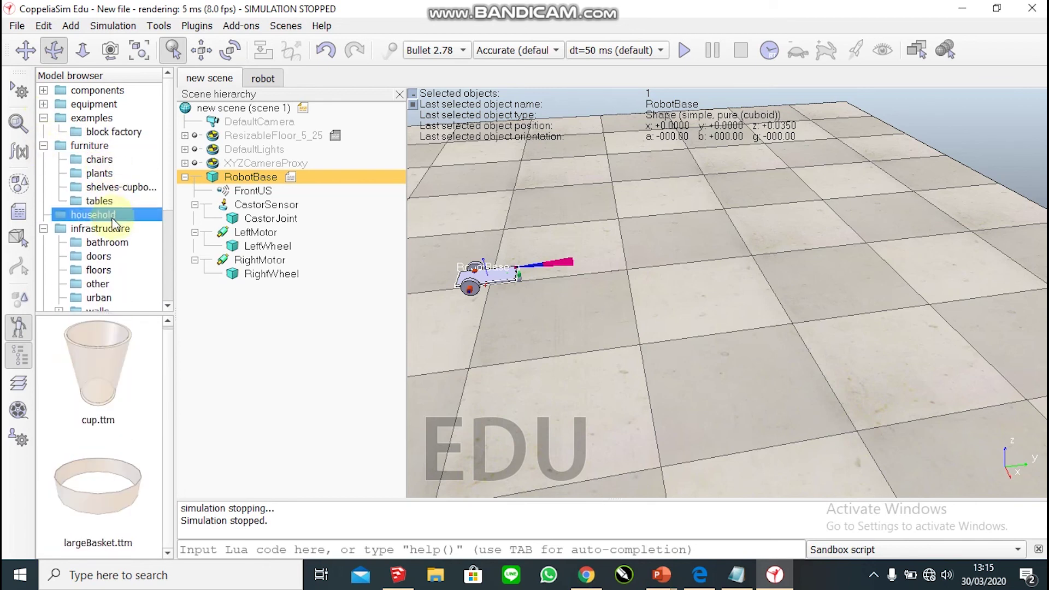
left_click(112, 201)
left_click(113, 215)
left_click_drag(112, 353, 698, 268)
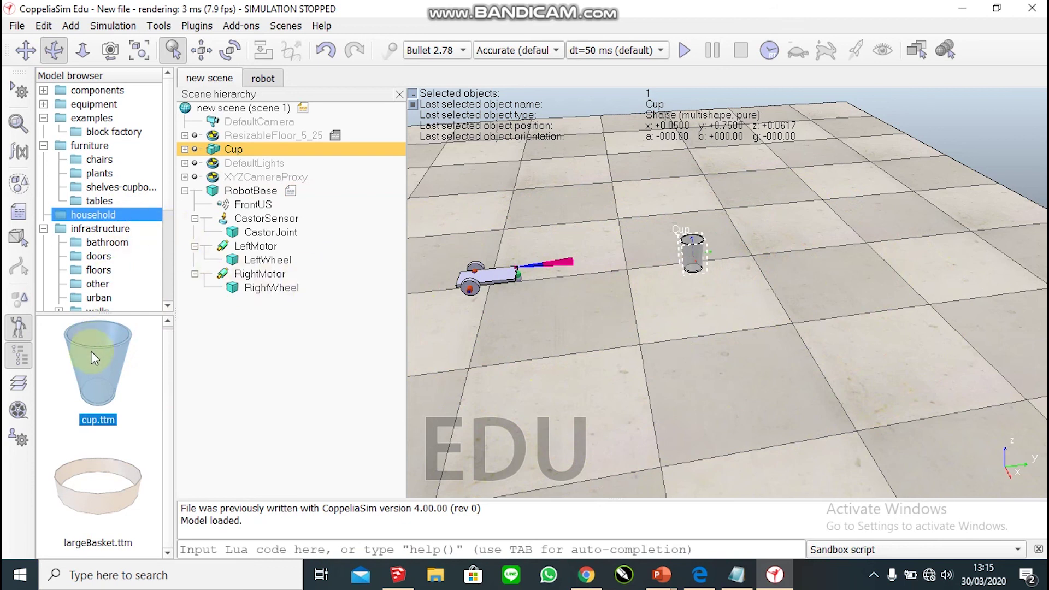
Add a resizable concrete block from the infrastructure models beside the robot at about x -0.75, y 0.15.
left_click(94, 201)
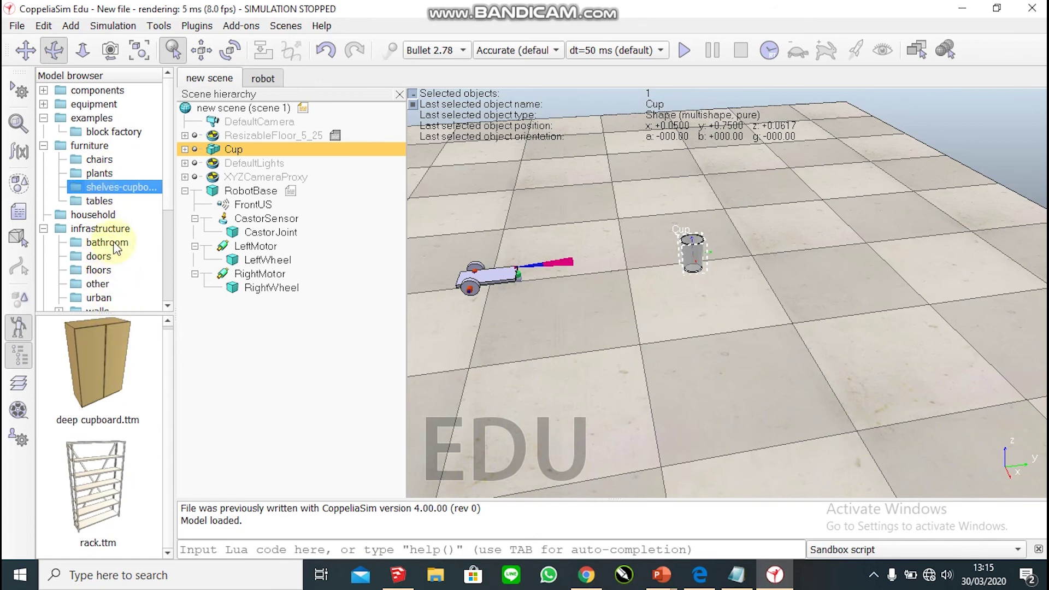
left_click(100, 228)
scroll(107, 251, "down", 1)
left_click(100, 257)
left_click(101, 245)
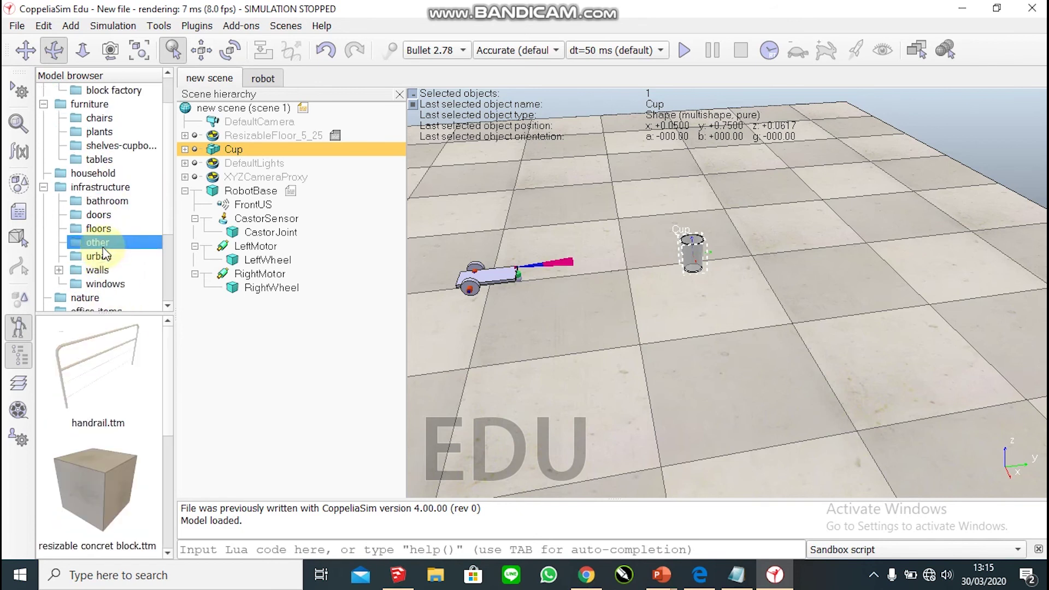
scroll(104, 421, "down", 1)
left_click_drag(101, 434, 547, 204)
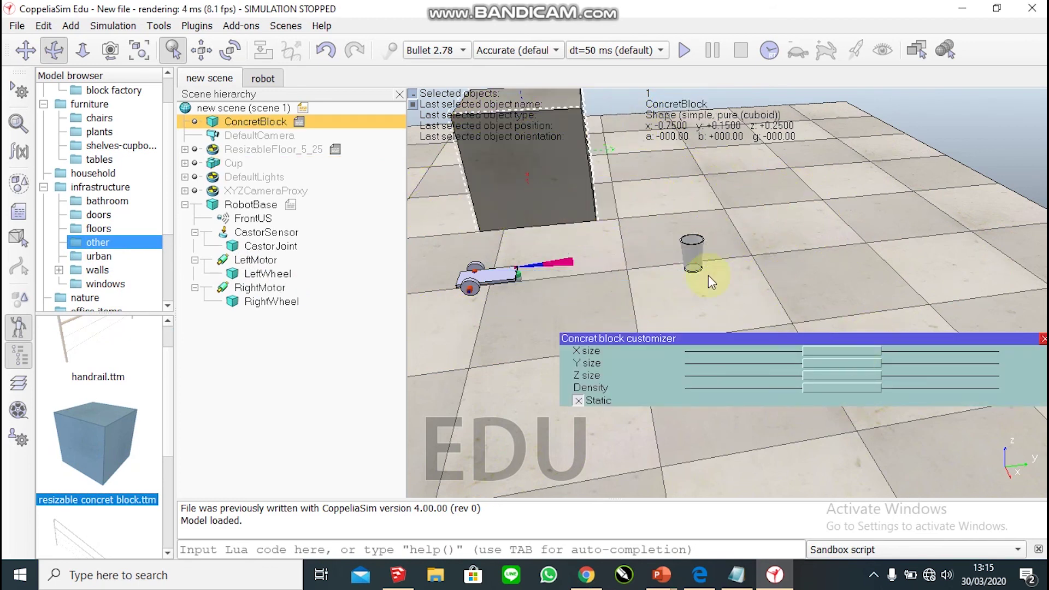
Reshape the concrete block beside the robot into a long thin wall by reducing its X size and increasing its Y size.
left_click_drag(844, 348, 750, 359)
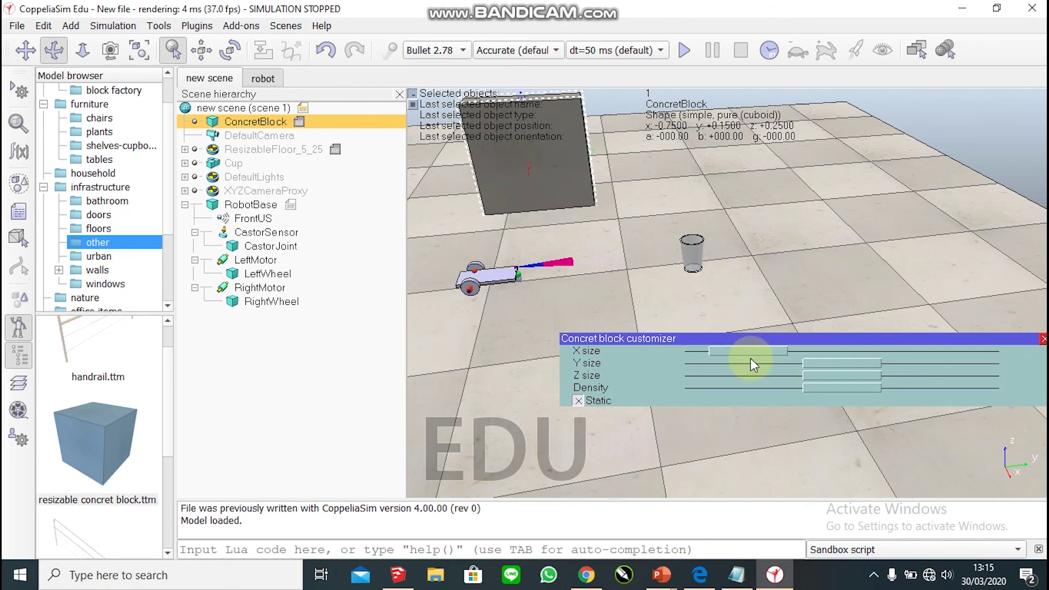
left_click_drag(820, 363, 935, 386)
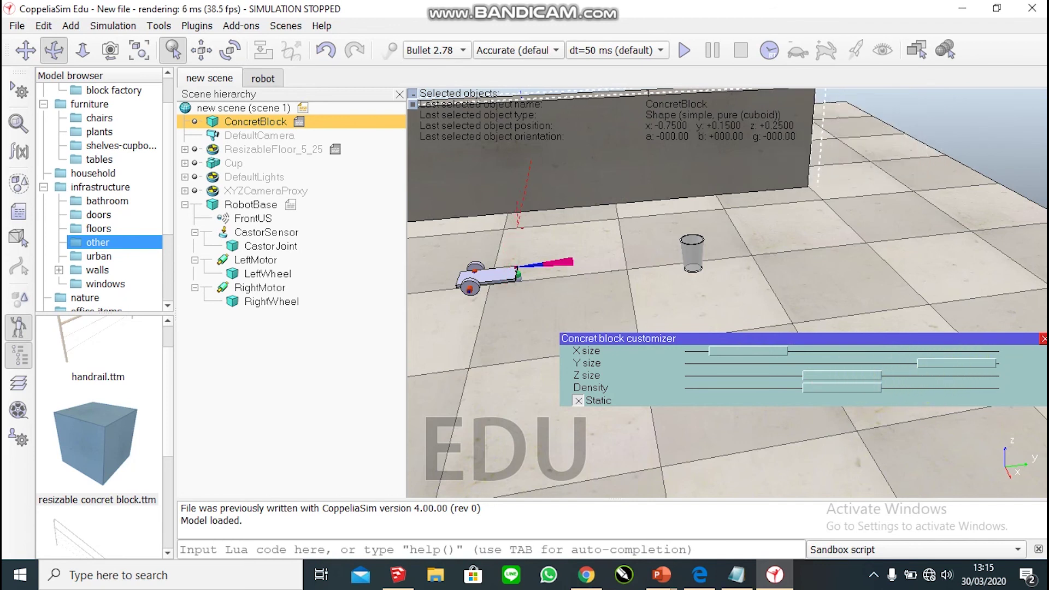
left_click(1043, 339)
Add a second concrete block beyond the cup at about x 0.15, y 1.45, and reshape it with a large X size and minimum Y size.
left_click_drag(631, 376, 519, 363)
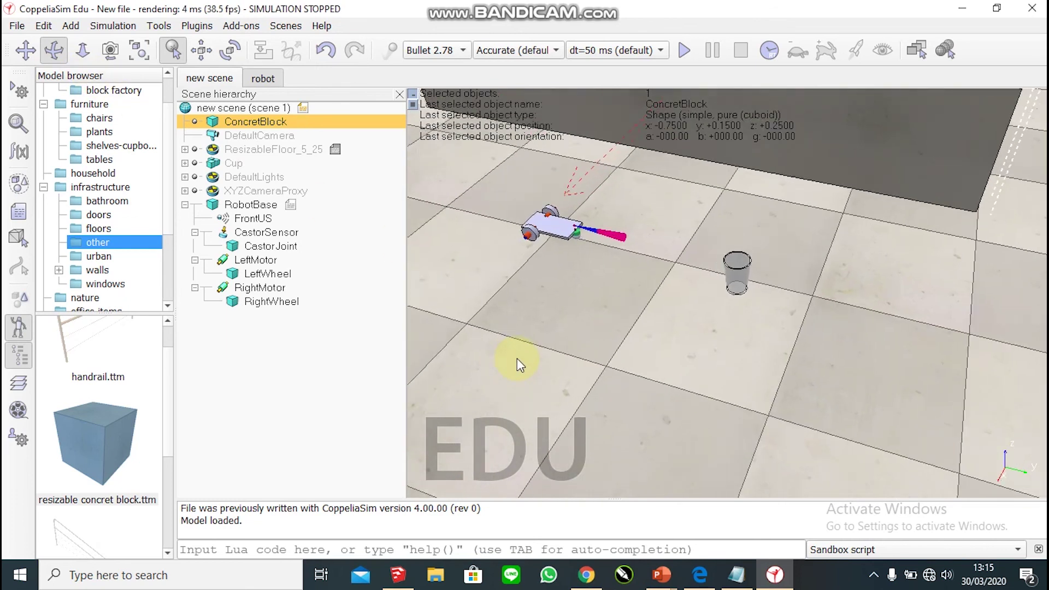
scroll(517, 358, "down", 4)
left_click_drag(610, 316, 638, 325)
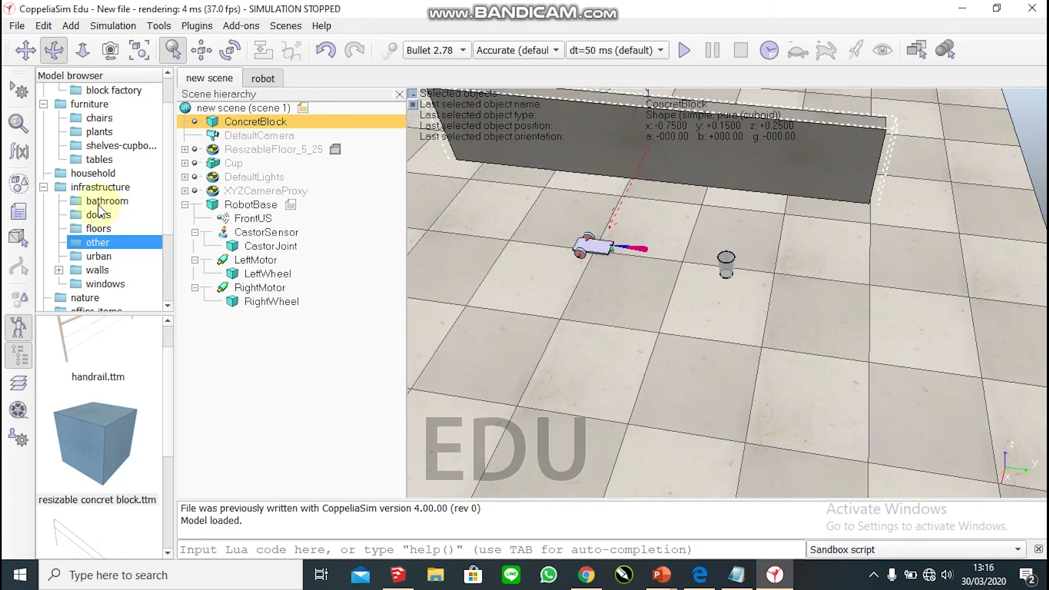
left_click_drag(124, 473, 860, 306)
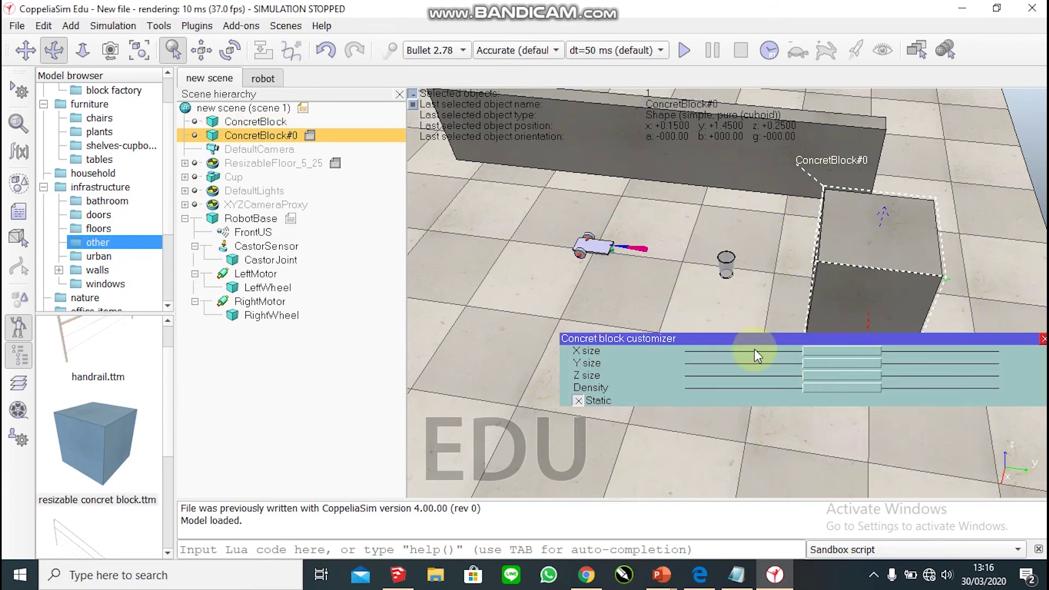
left_click_drag(808, 352, 729, 369)
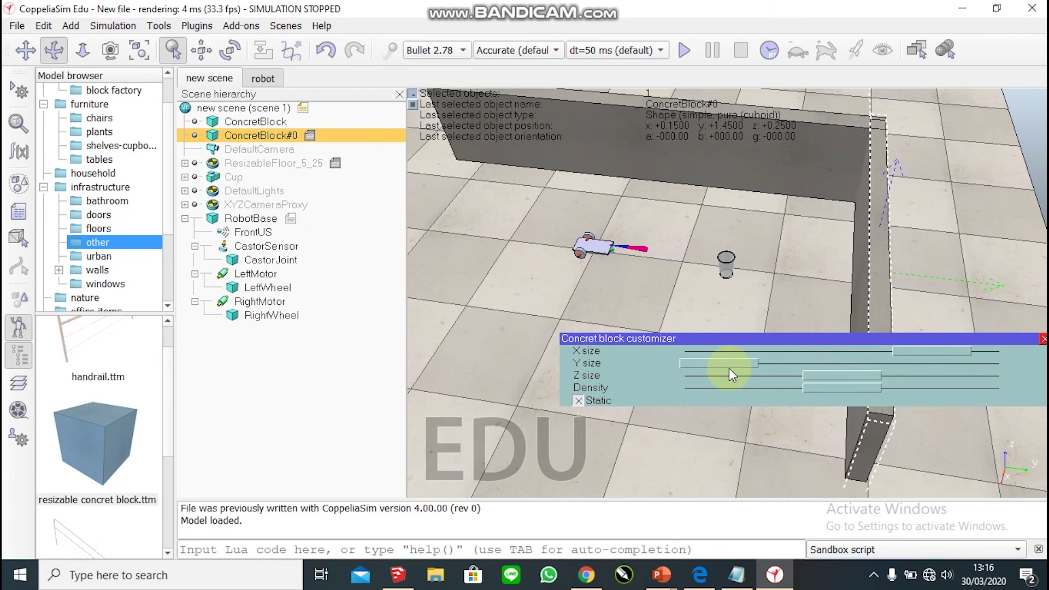
left_click(1042, 339)
left_click_drag(640, 359, 660, 315)
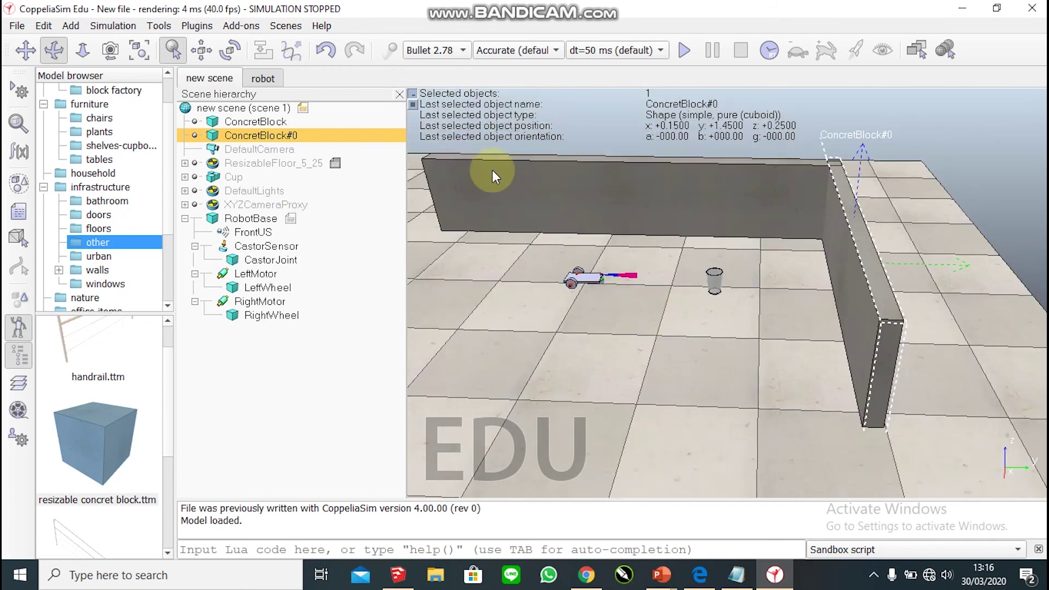
left_click(516, 178)
left_click(828, 299)
left_click_drag(651, 339, 594, 360)
Examine the furniture and infrastructure model categories, including tables, shelves, plants, chairs, floors and bathroom items, for further obstacles.
scroll(131, 359, "up", 1)
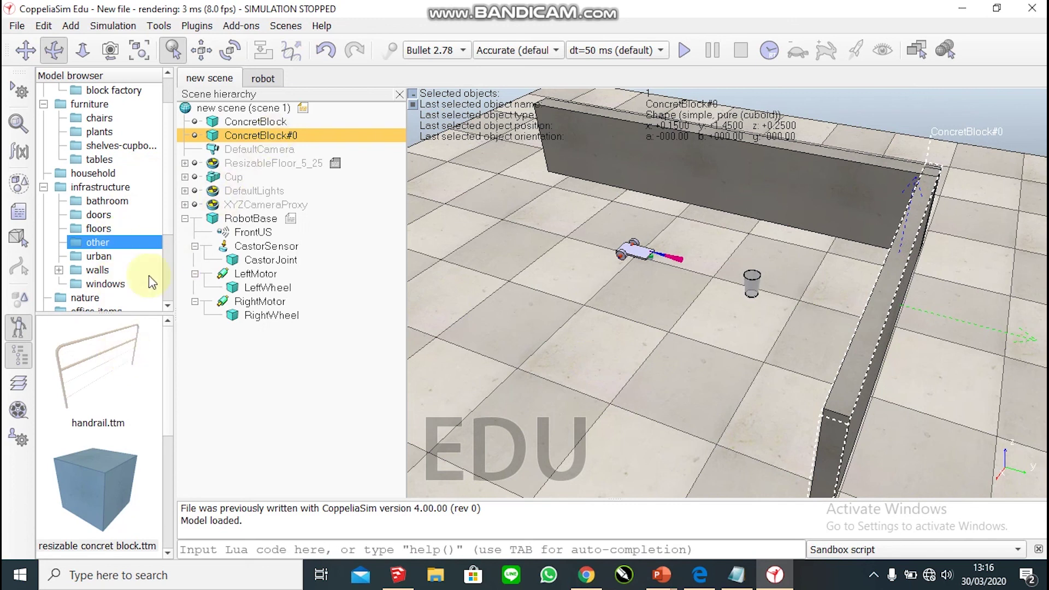
scroll(88, 343, "down", 3)
left_click(100, 229)
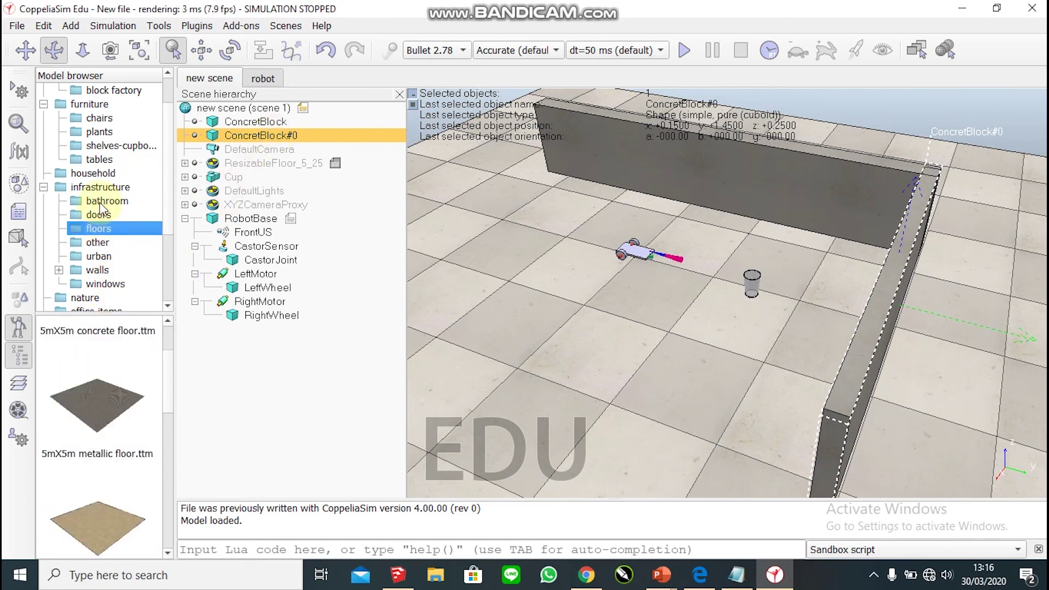
left_click(103, 201)
left_click(100, 159)
scroll(135, 350, "down", 1)
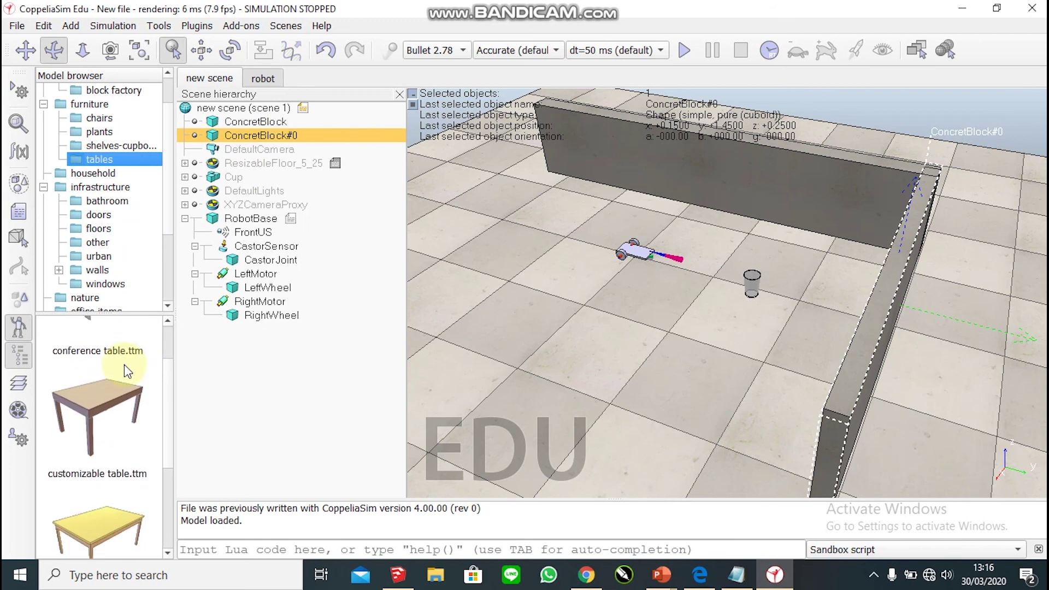
scroll(134, 350, "up", 1)
left_click(131, 146)
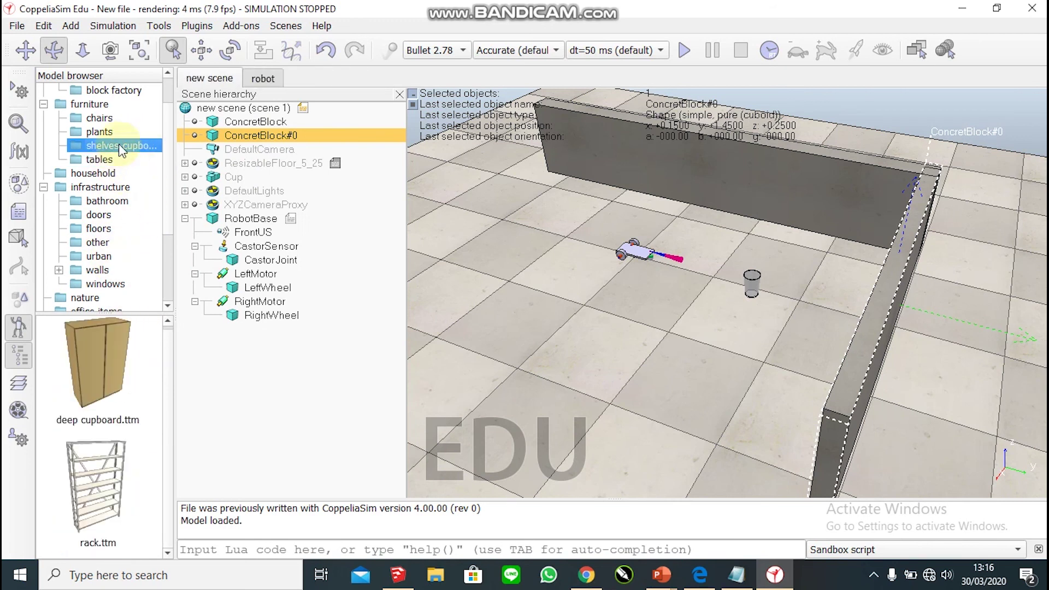
left_click(107, 131)
left_click(109, 119)
left_click(109, 229)
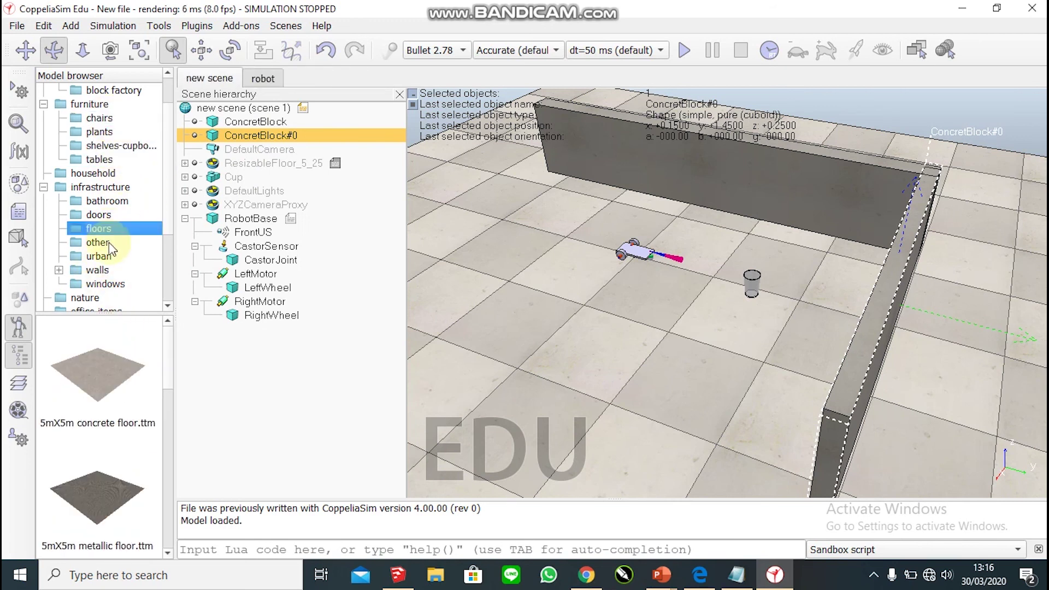
left_click(109, 202)
left_click(104, 256)
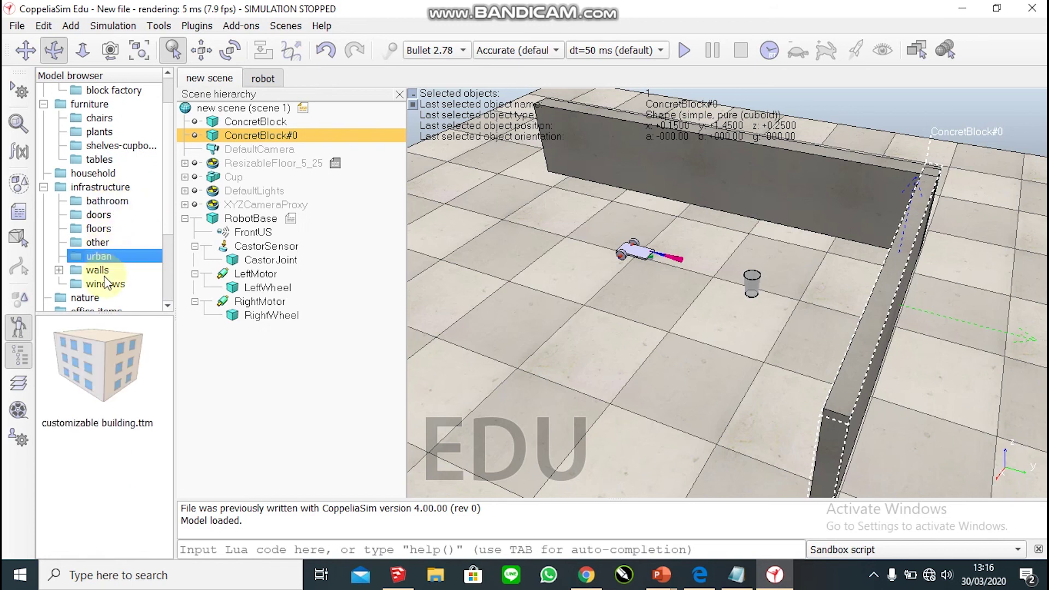
left_click(108, 201)
scroll(94, 281, "down", 2)
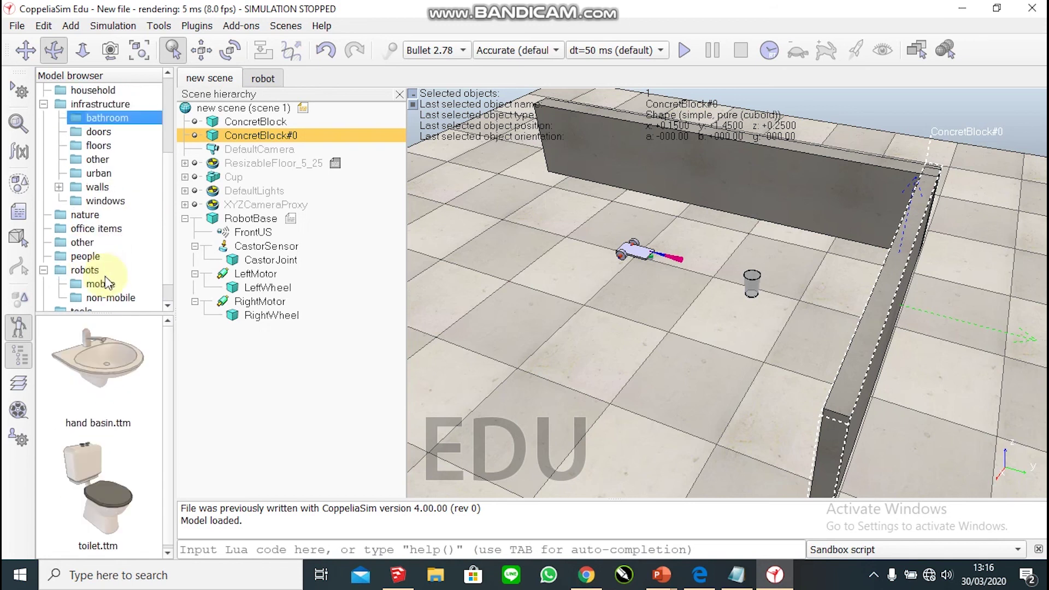
Examine the robots, people, office items, nature, windows, walls and remaining infrastructure models for a suitable obstacle.
left_click(85, 270)
left_click(88, 257)
left_click(101, 230)
left_click(96, 217)
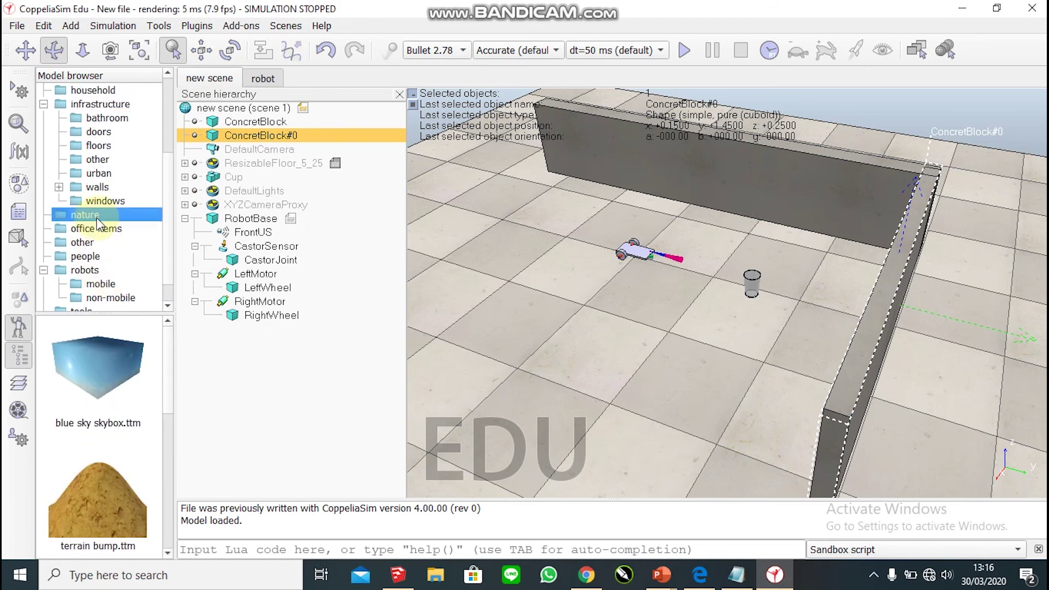
left_click(124, 202)
left_click(107, 187)
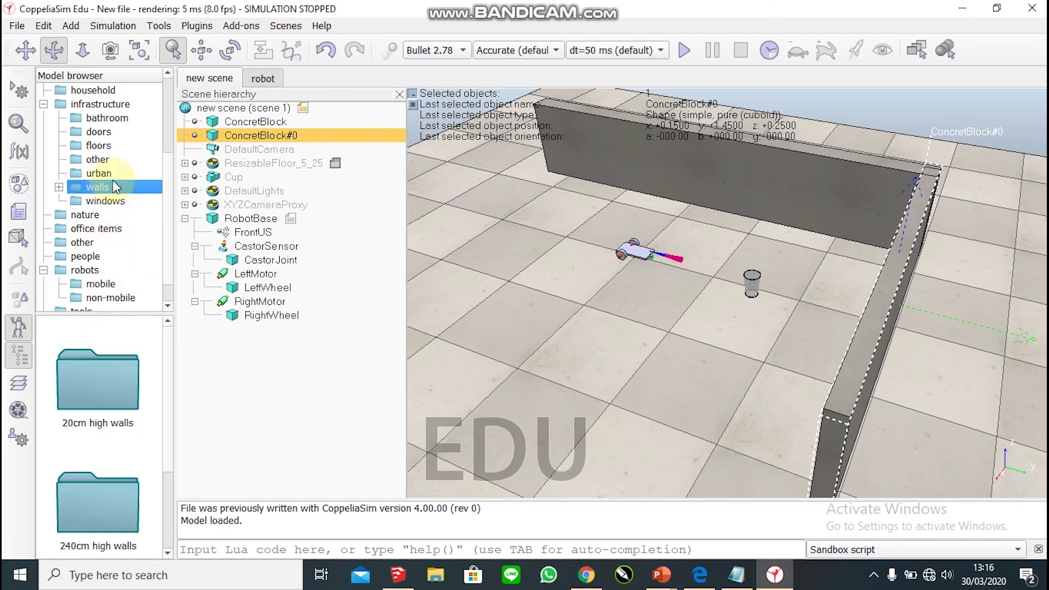
left_click(110, 174)
left_click(110, 159)
left_click(109, 148)
left_click(109, 133)
left_click(114, 119)
scroll(115, 125, "up", 2)
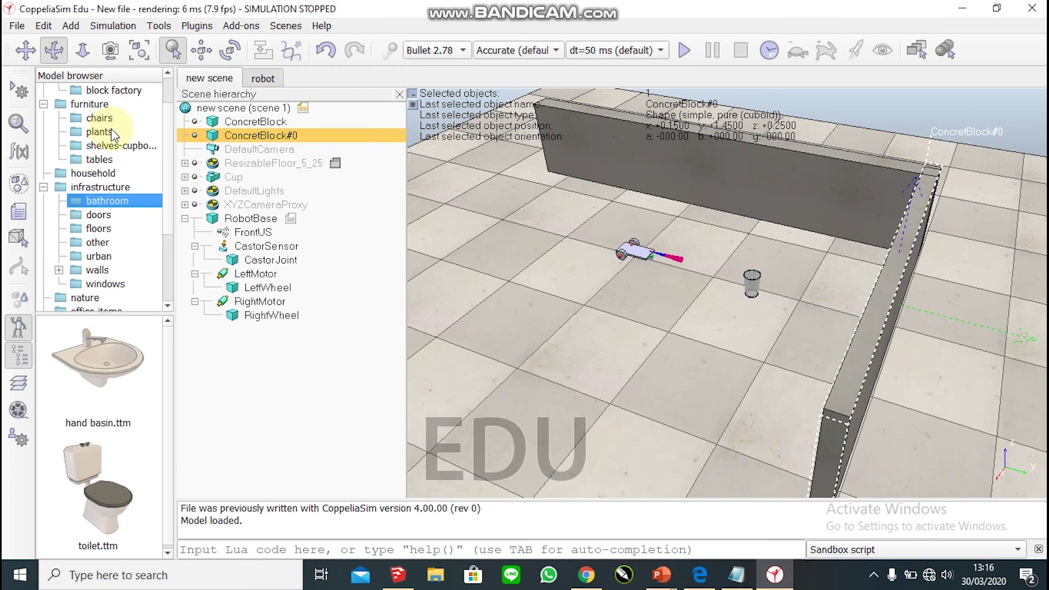
Add three more household cups around the robot, including one at about x 0.325, y 0.675 and one at about x -0.525, y 0.3.
left_click(96, 173)
left_click_drag(93, 349, 716, 324)
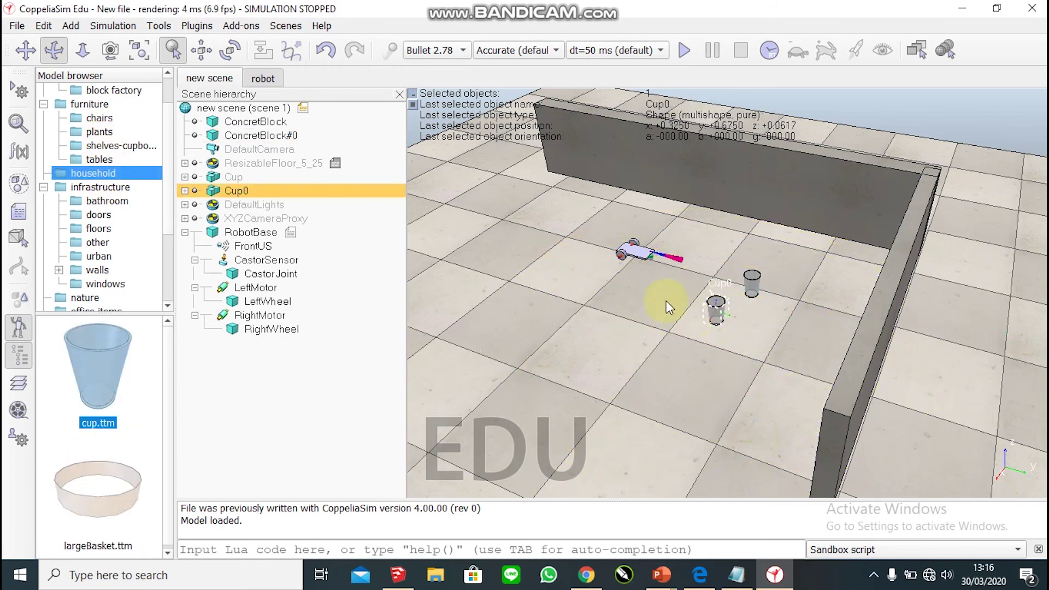
left_click_drag(126, 350, 734, 195)
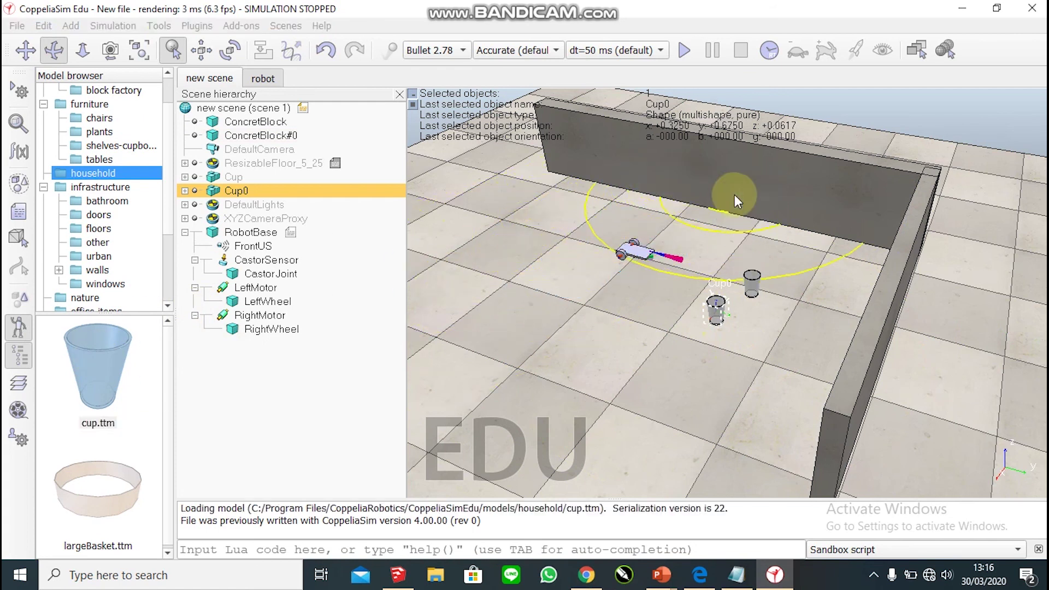
left_click_drag(98, 352, 723, 221)
Start the simulation, raise the RobotBase speed to nearly its maximum, and move the speed window clear of the robot's area.
left_click(683, 52)
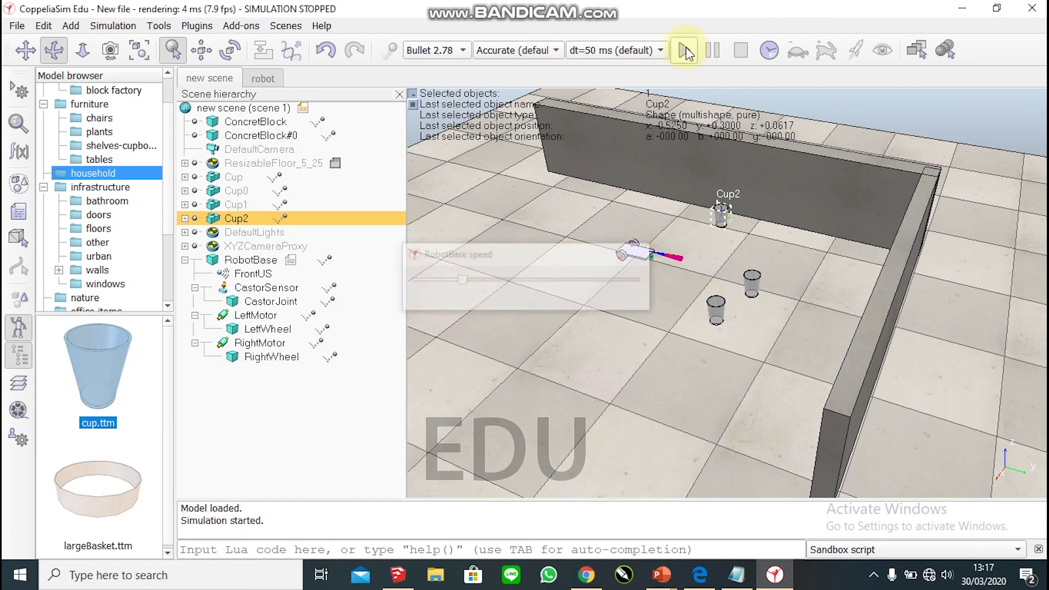
left_click_drag(564, 254, 536, 104)
left_click_drag(437, 134, 604, 139)
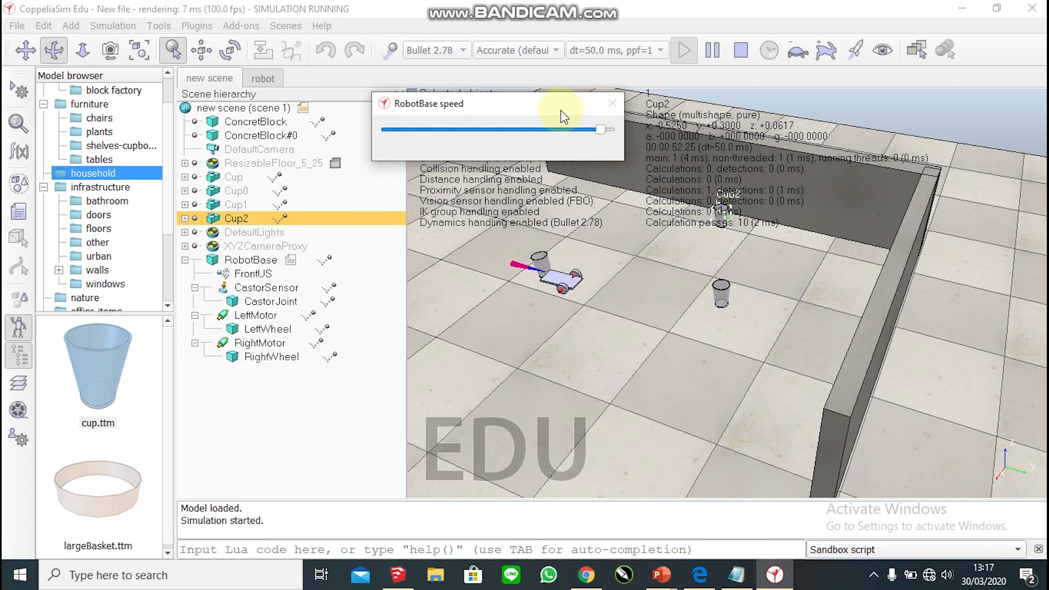
left_click_drag(560, 110, 589, 78)
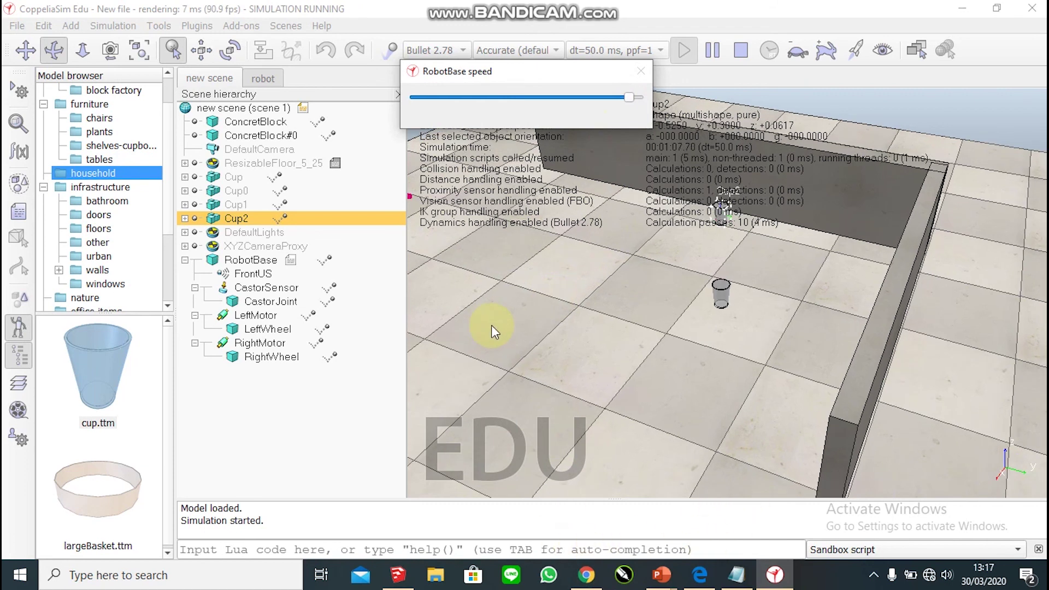
Watch the robot drive among the cups and walls from a wider view, and stop the simulation.
scroll(491, 326, "down", 10)
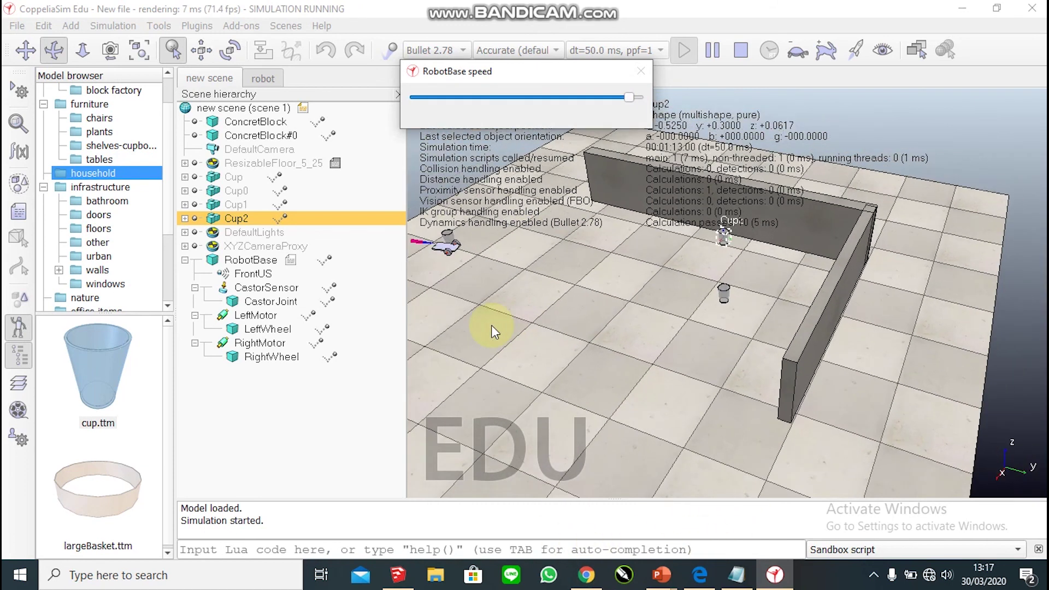
scroll(490, 325, "down", 1)
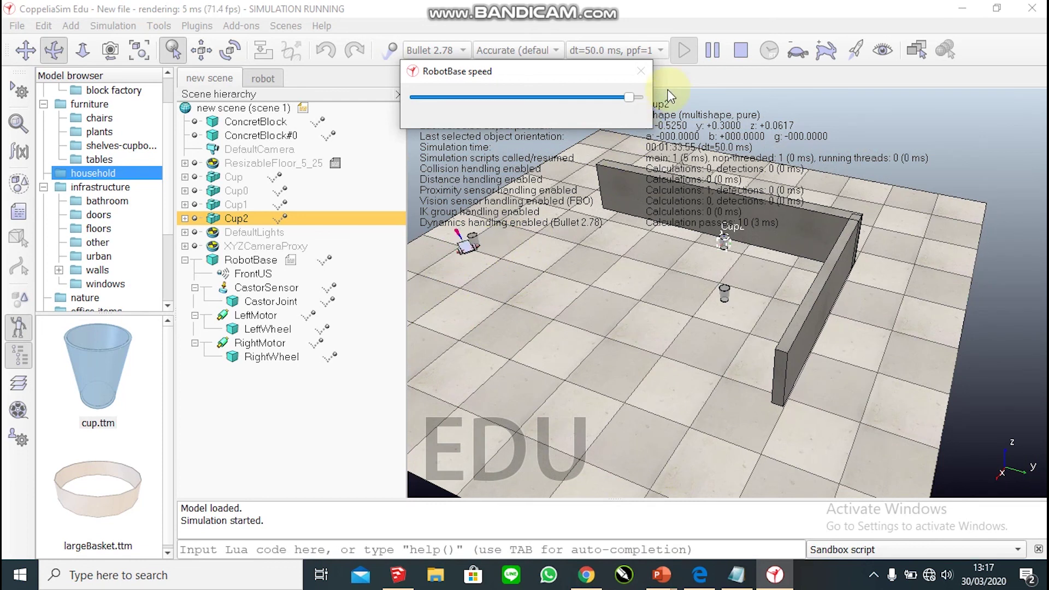
left_click(738, 58)
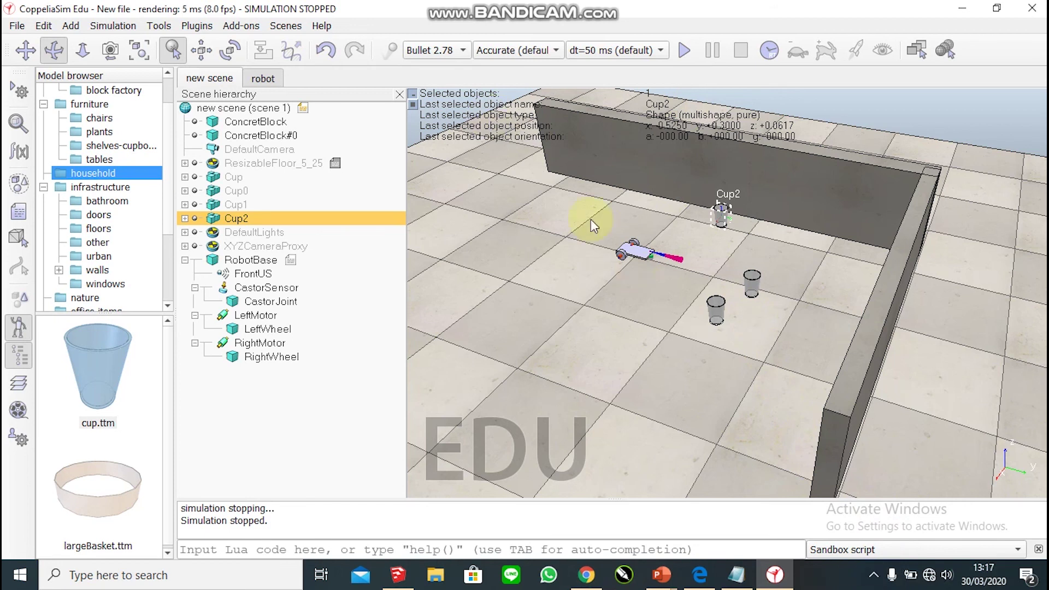
left_click(874, 575)
left_click(897, 548)
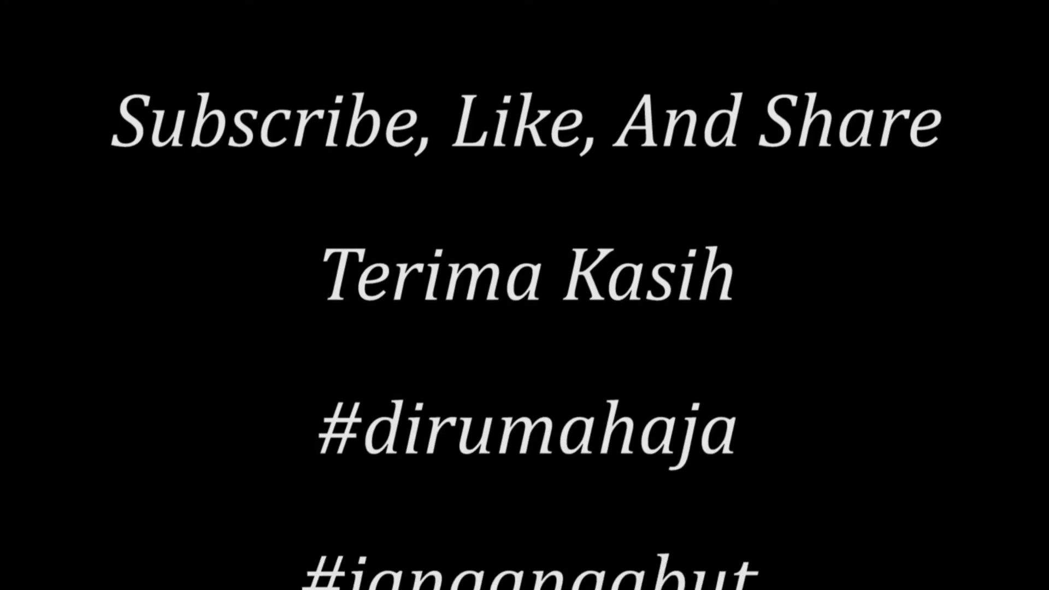